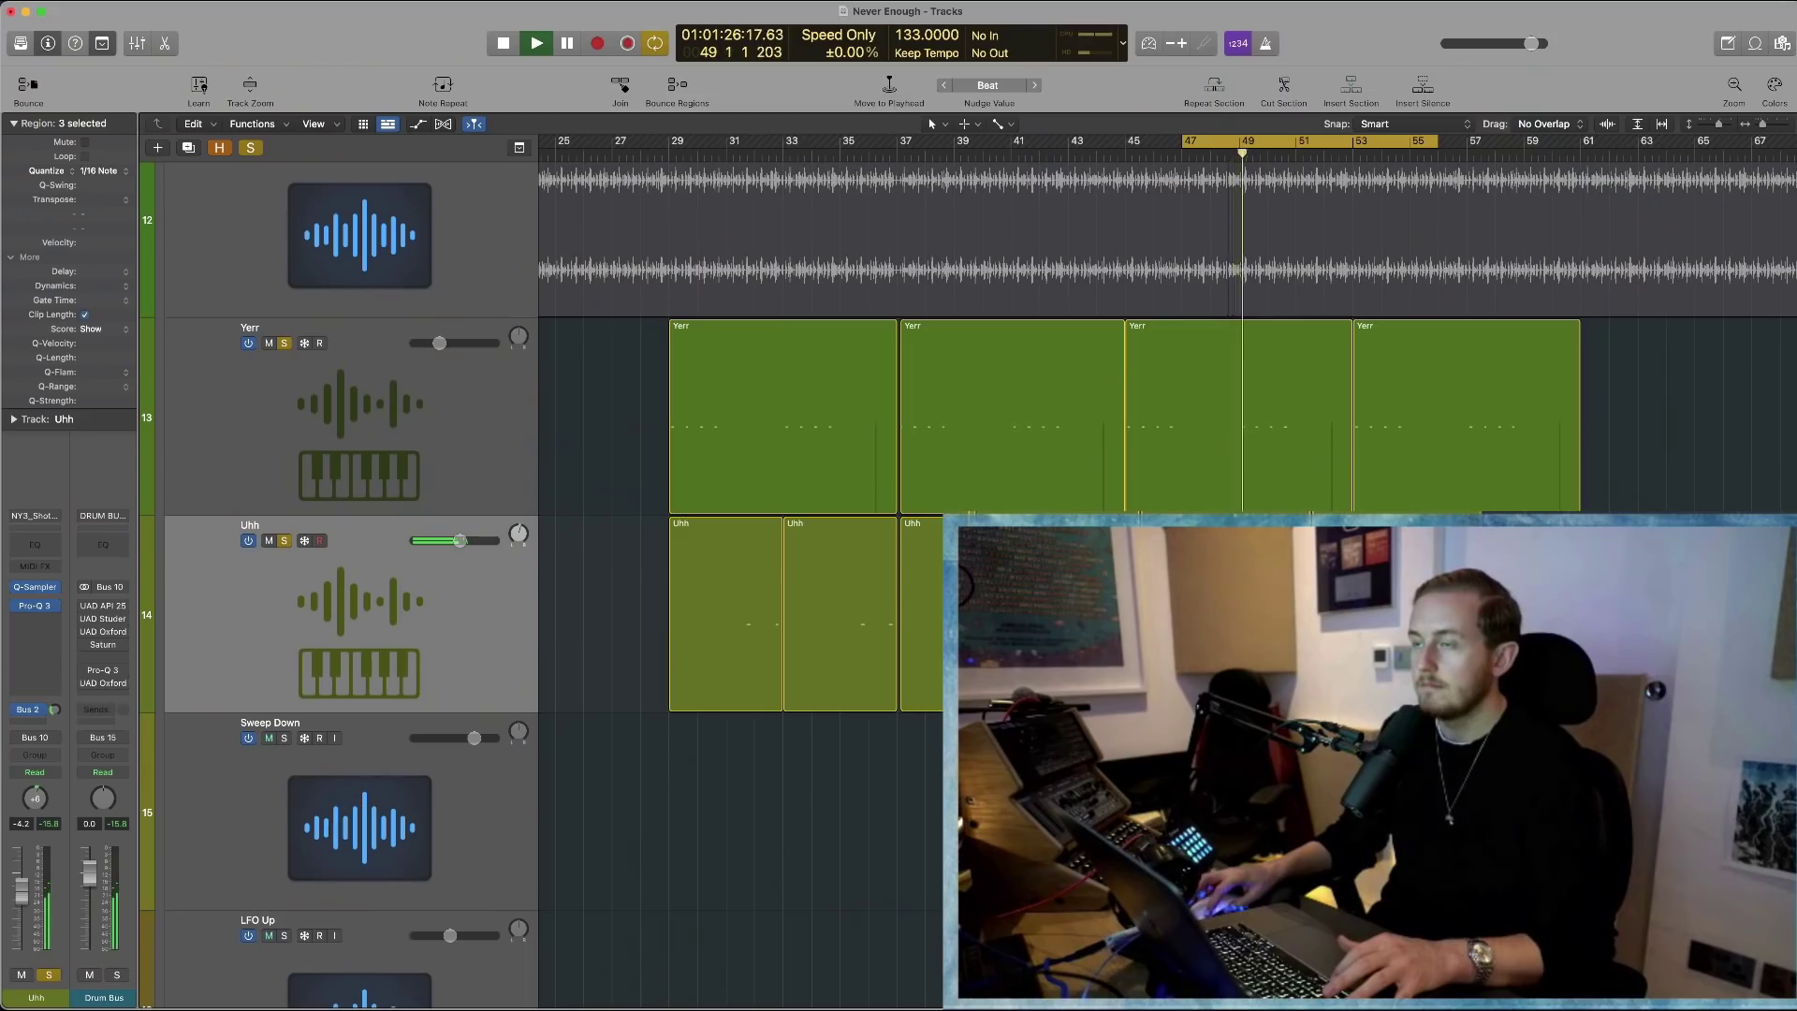
Audition the soloed Uhh and Yerr tracks, and bring the Drum Bus and its drum tracks into view
key("Return")
left_click(352, 463)
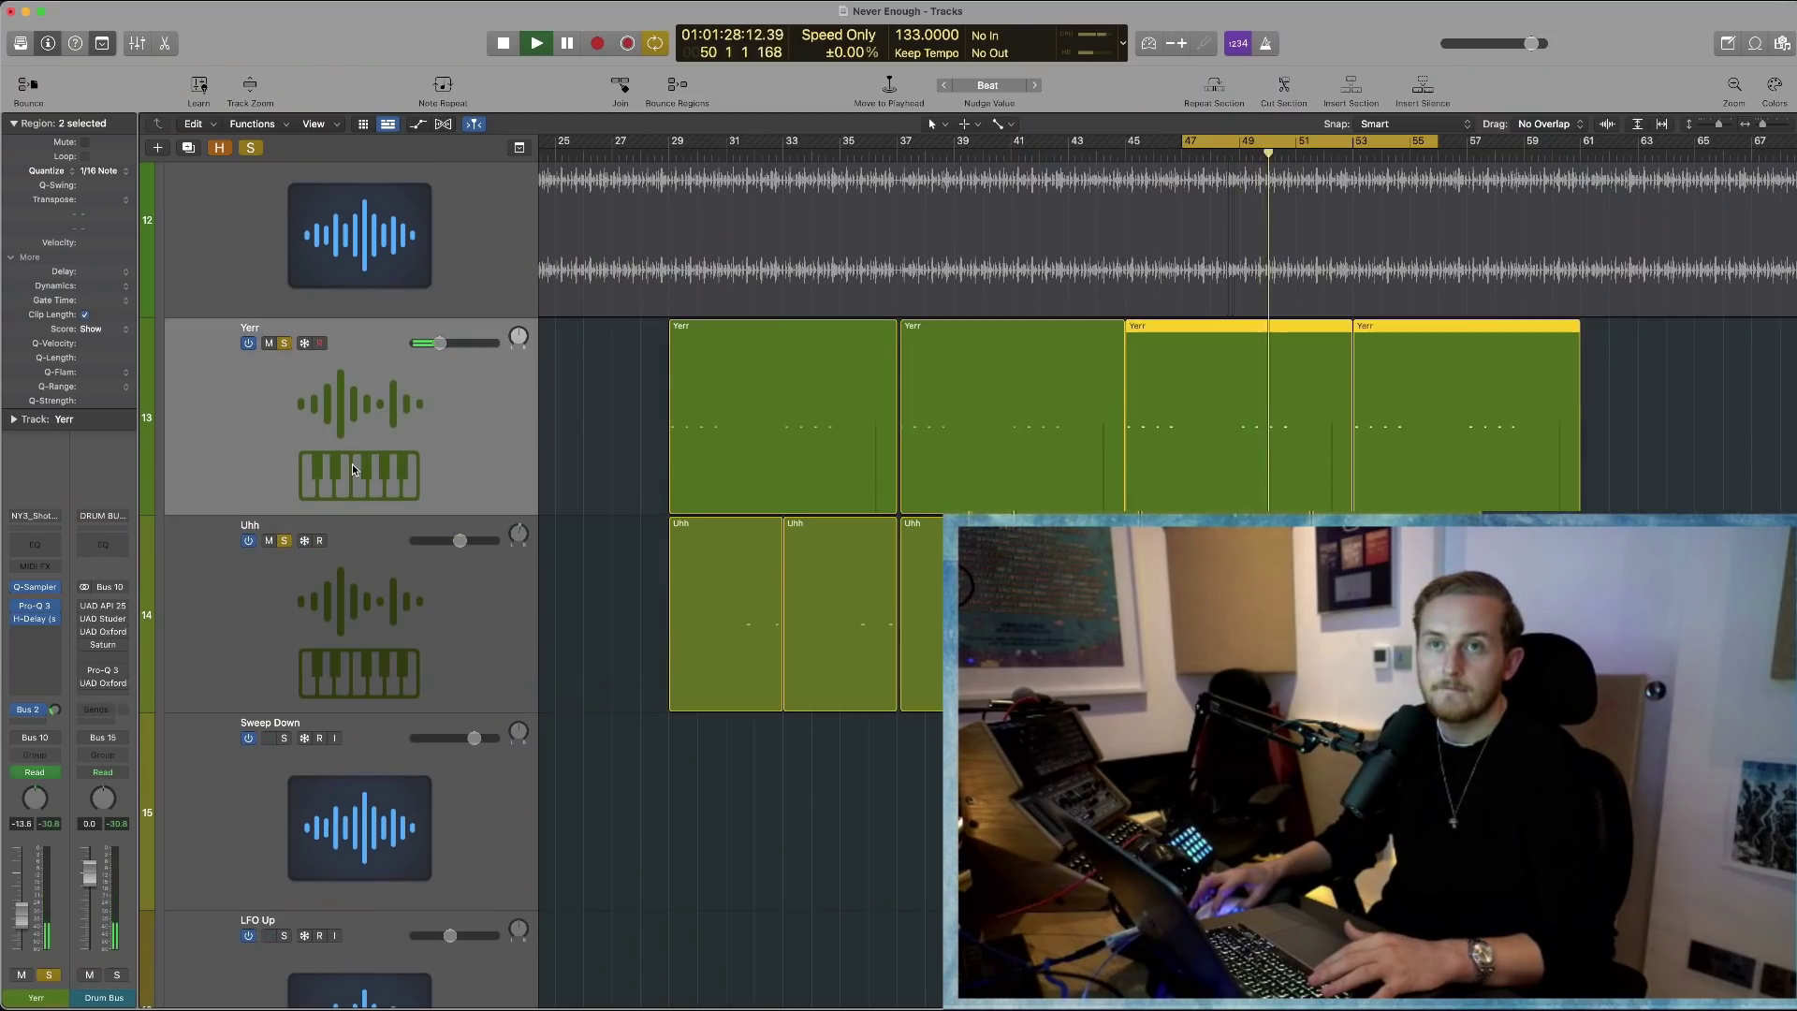
key("space")
scroll(374, 393, "up", 10)
scroll(374, 398, "down", 4)
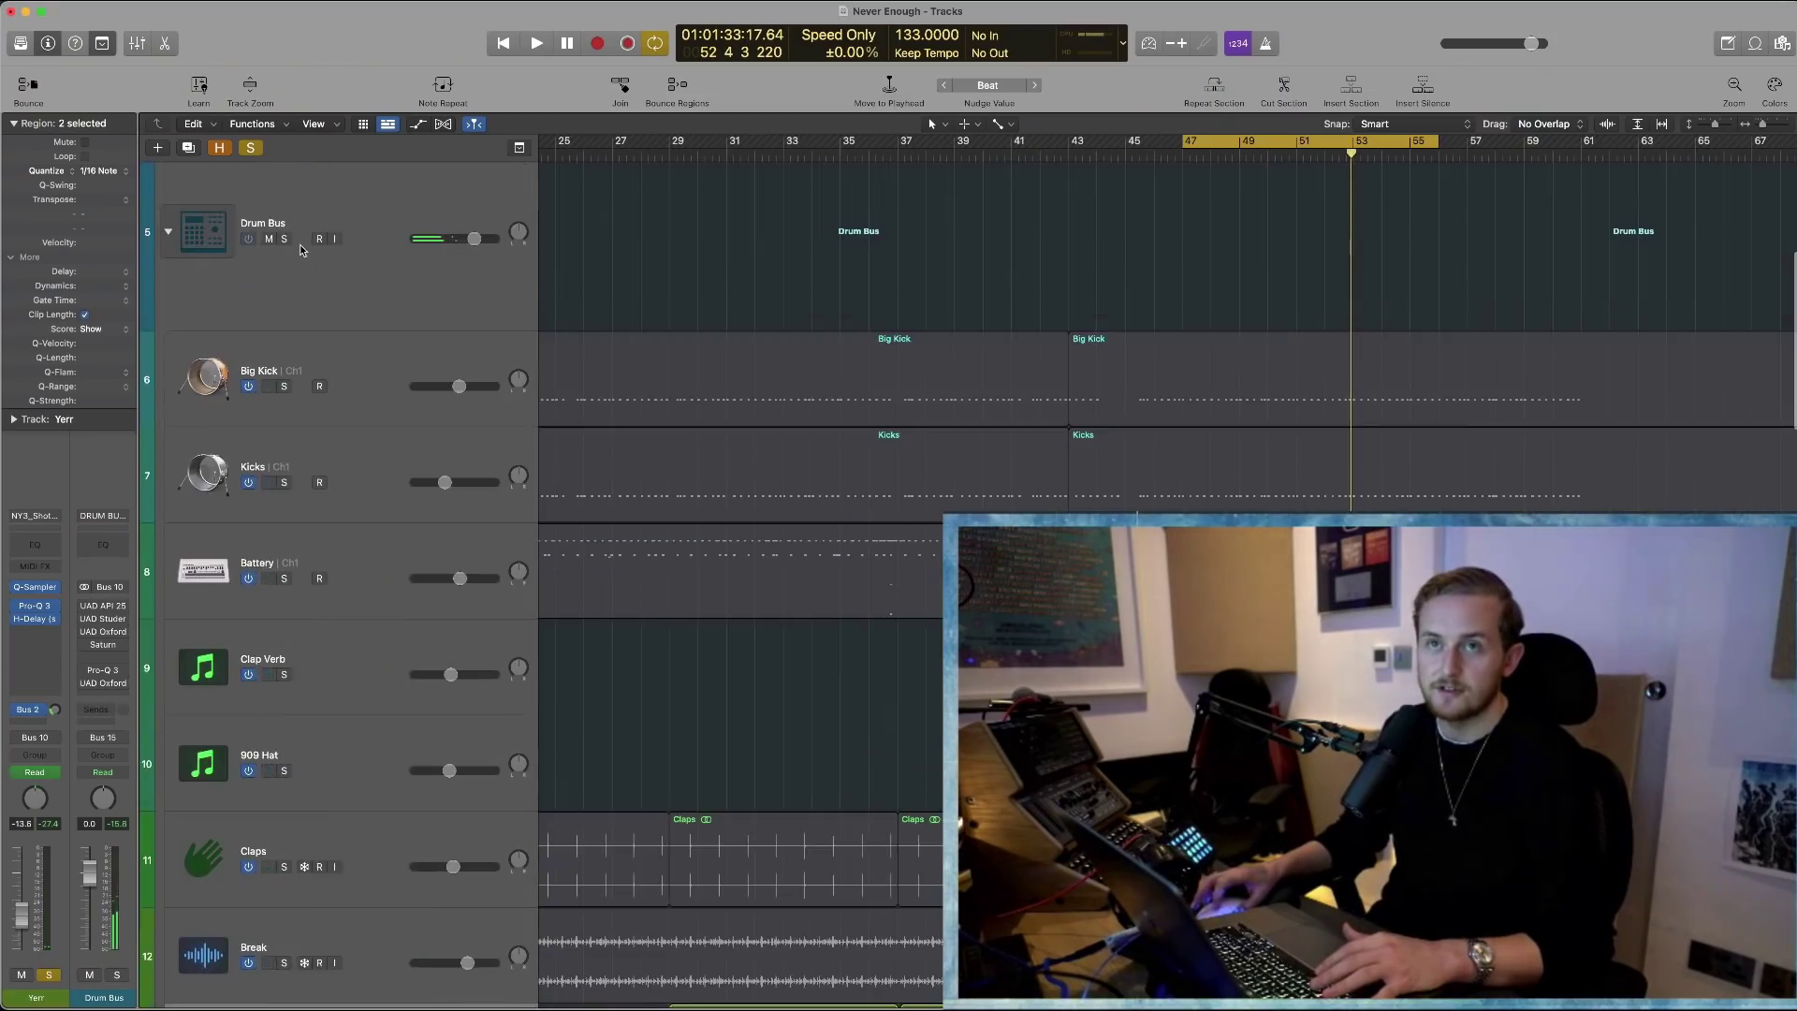
scroll(299, 243, "up", 7)
scroll(285, 418, "down", 7)
key("space")
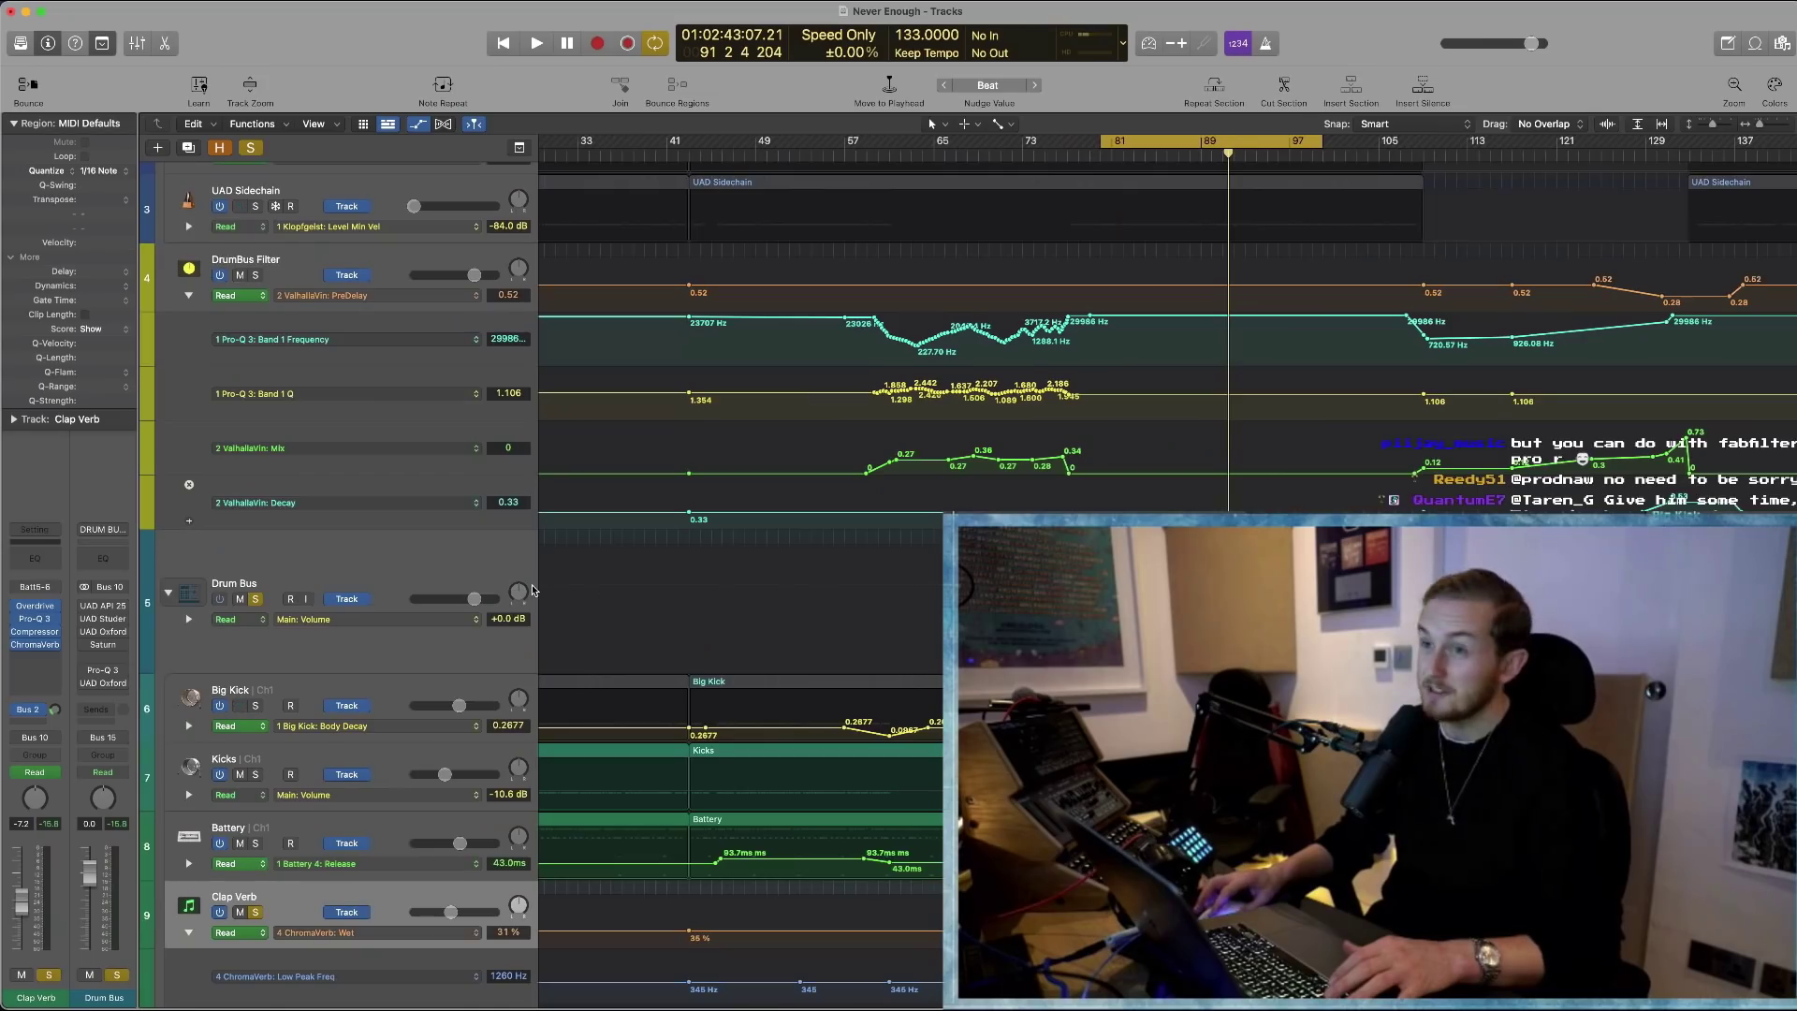
Examine the automation lanes on the drum tracks, including Clap Verb, 909 Hat, Battery and DrumBus Filter
scroll(532, 590, "down", 4)
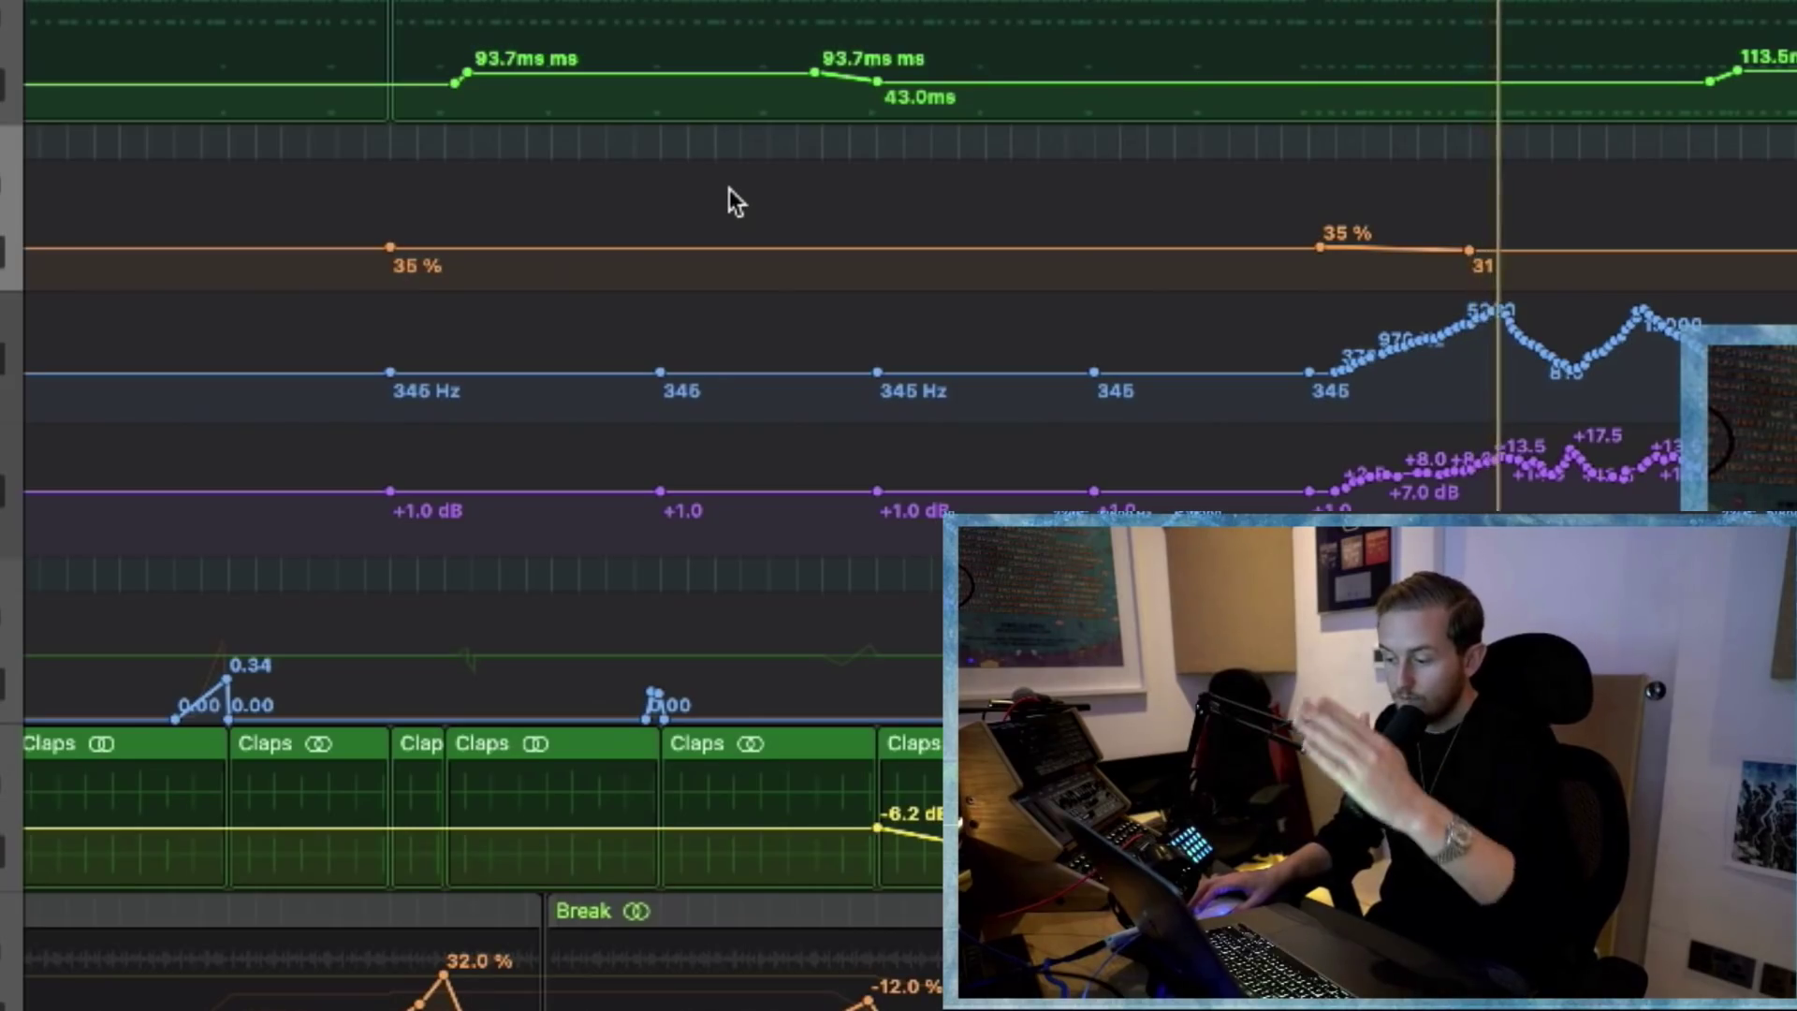
scroll(1478, 246, "up", 10)
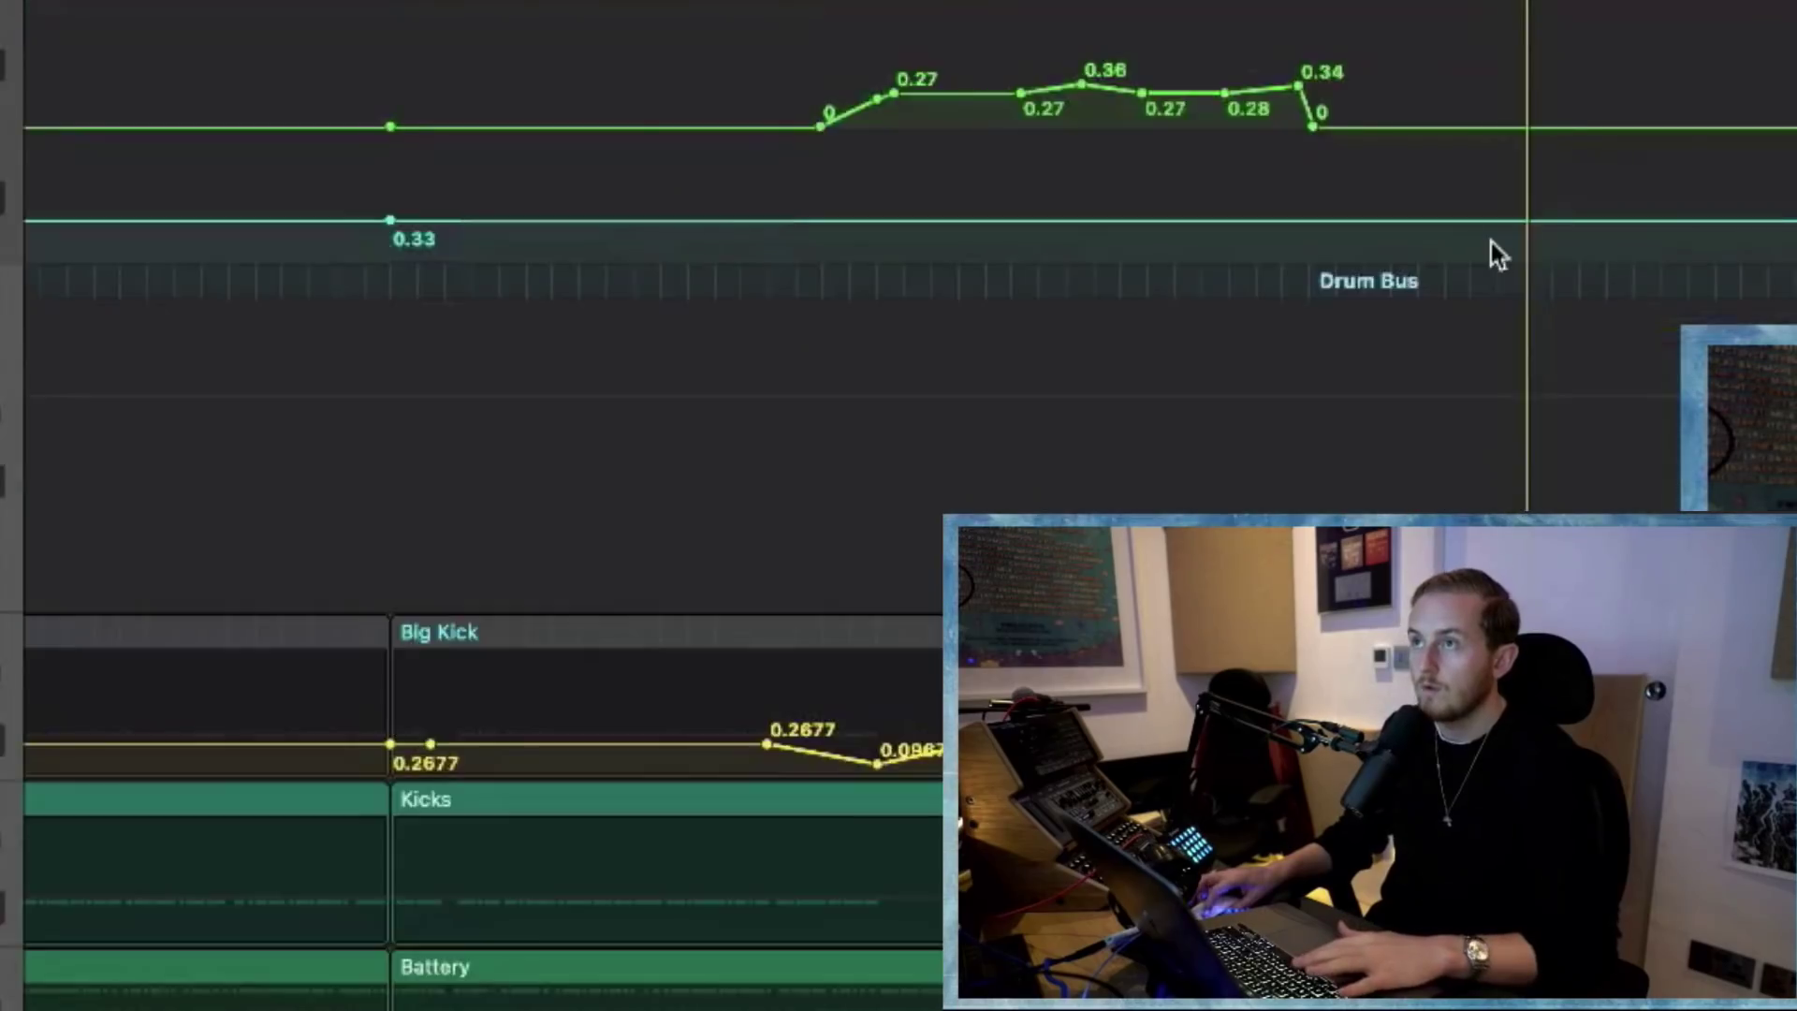
scroll(1491, 246, "down", 13)
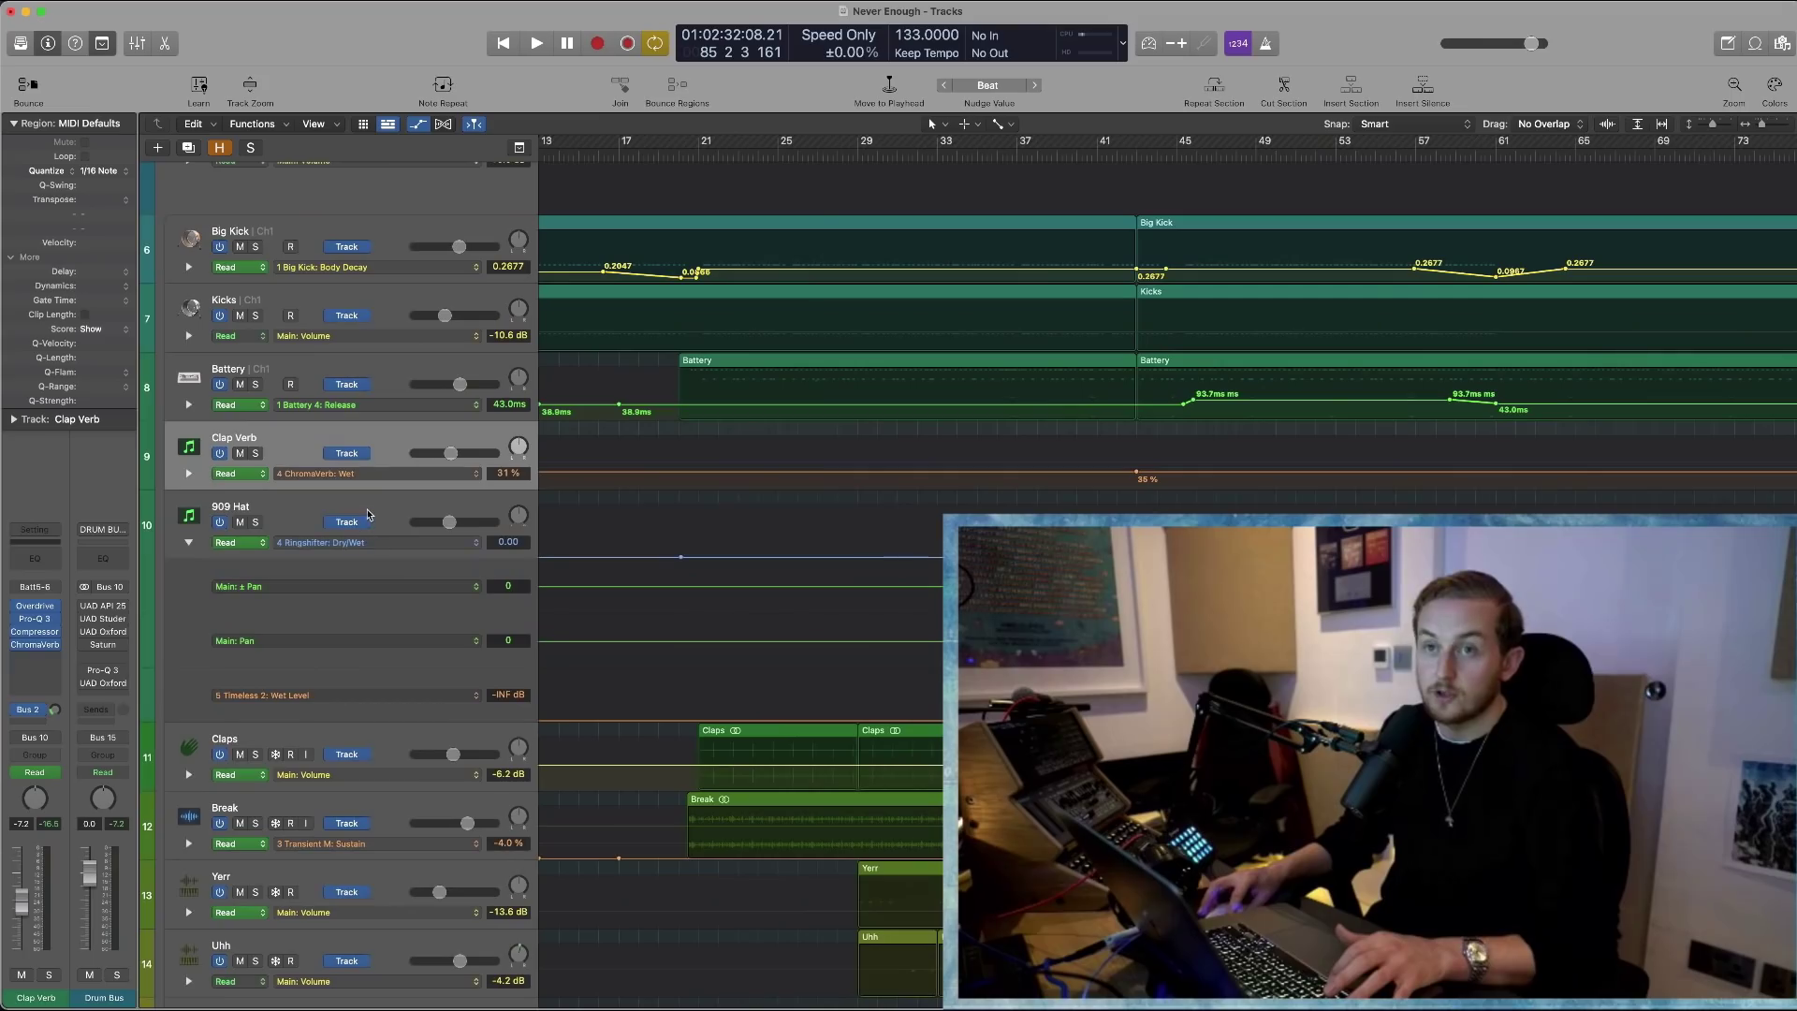
Open the 909 Hat track's Ringshifter and Timeless 2 plug-ins and audition their wet-level automation around bar 37
left_click(341, 514)
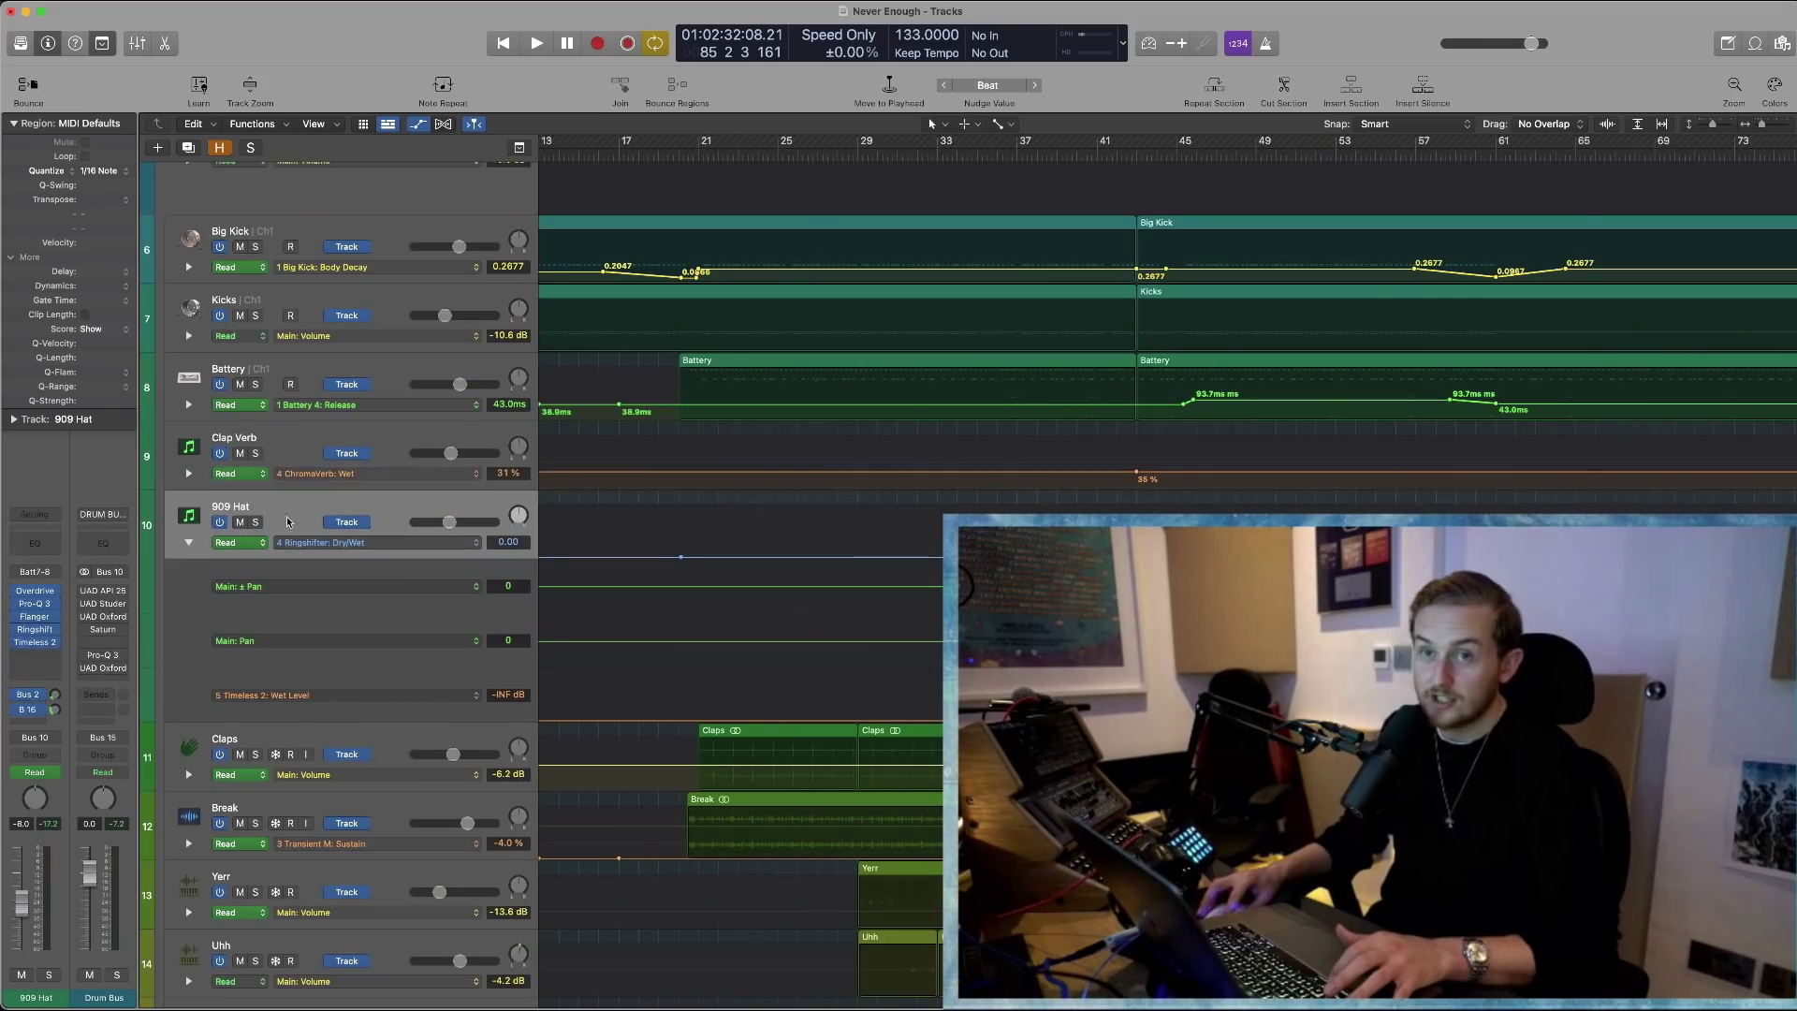
left_click(35, 629)
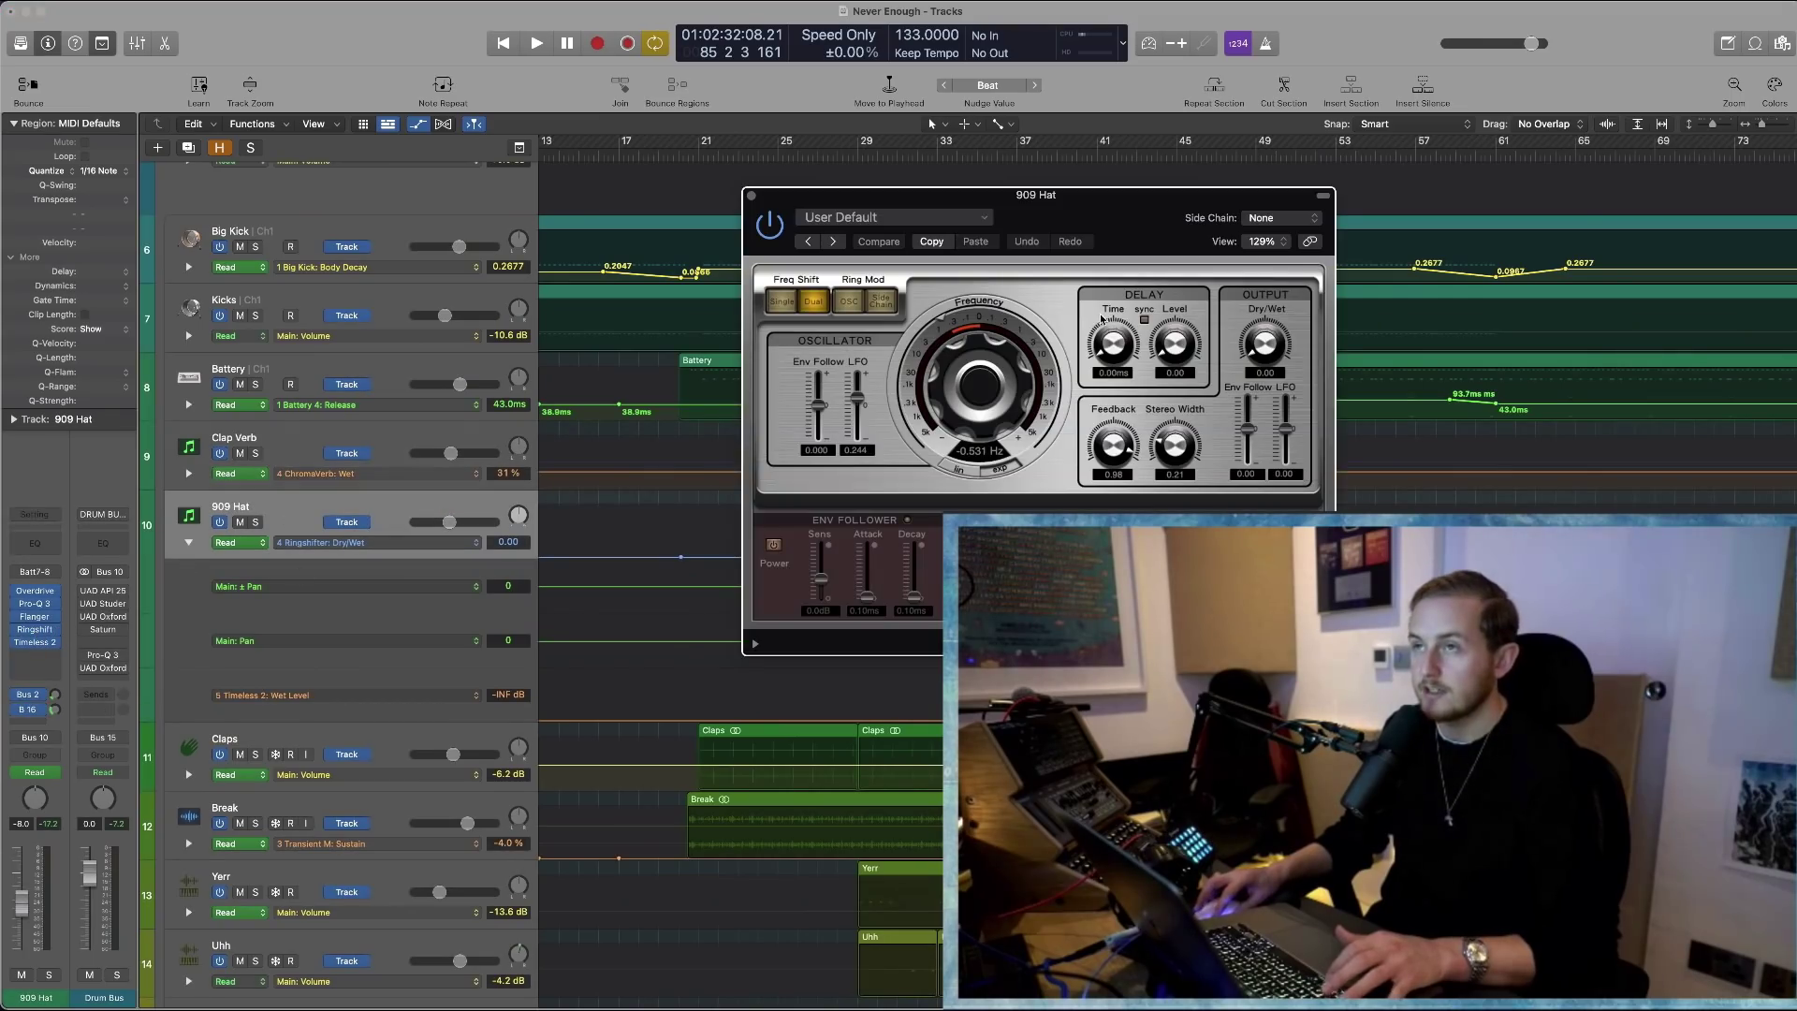
left_click_drag(1035, 194, 454, 169)
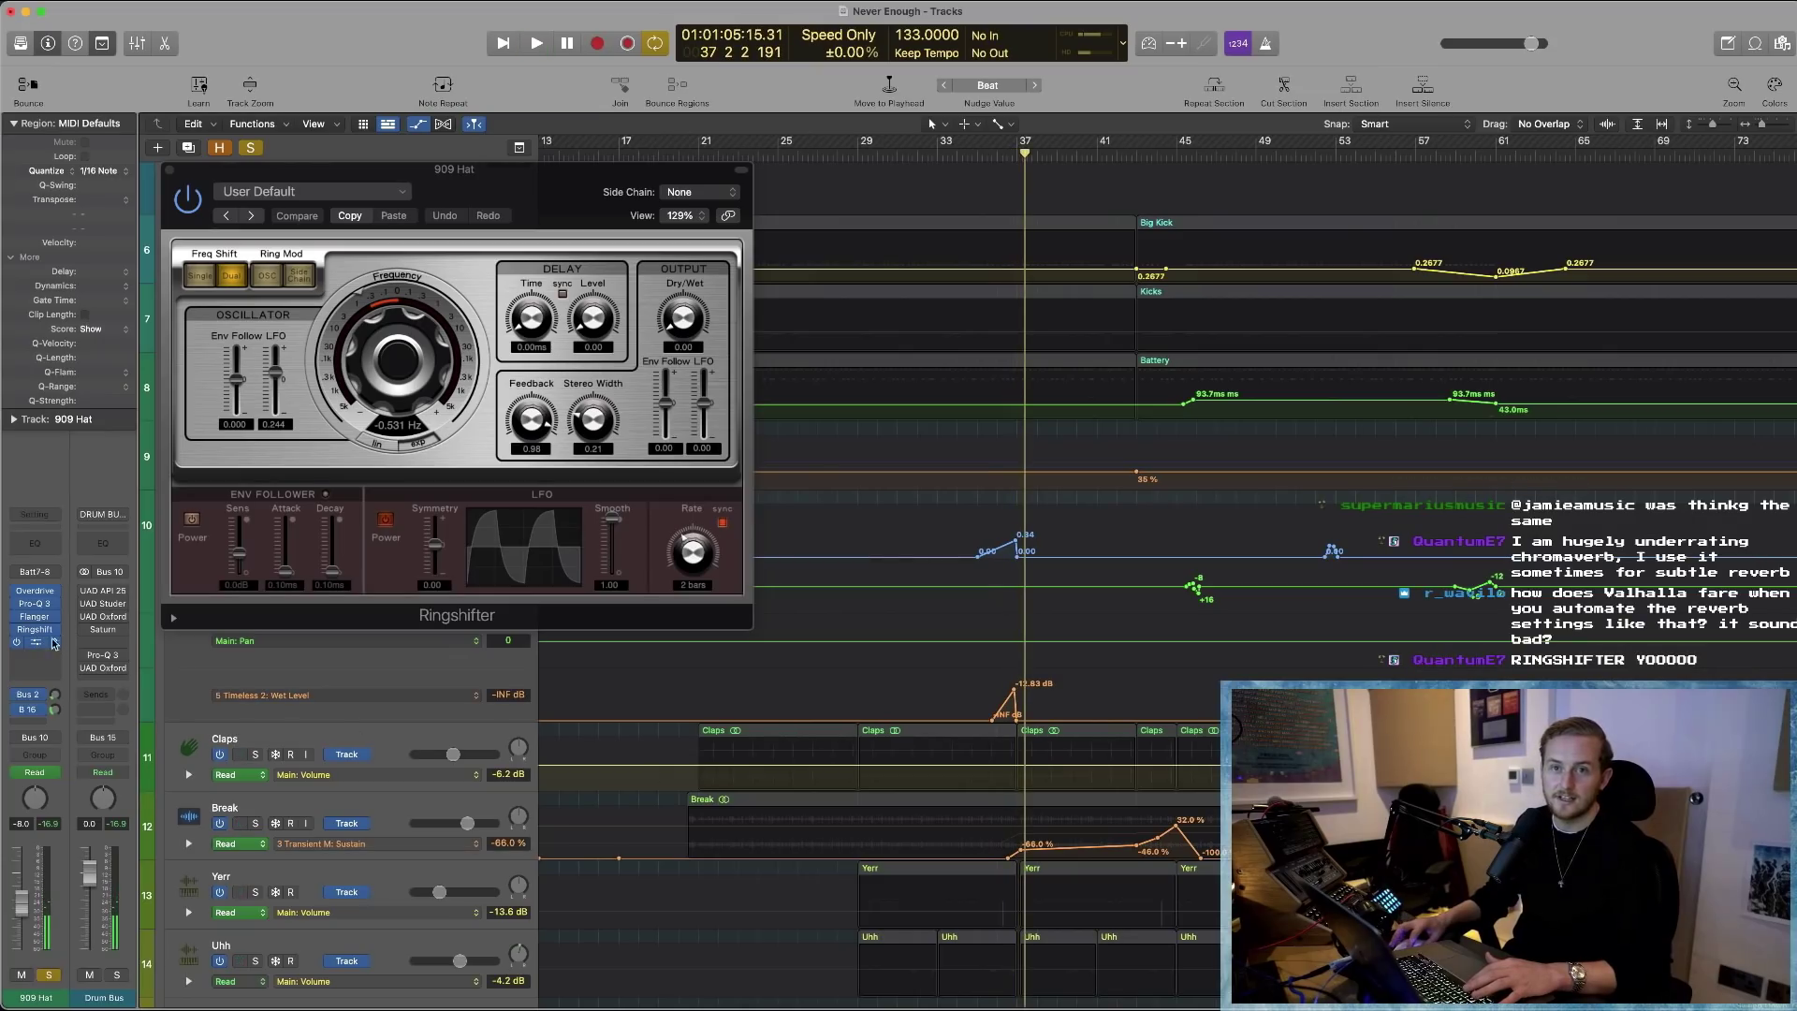
left_click(40, 644)
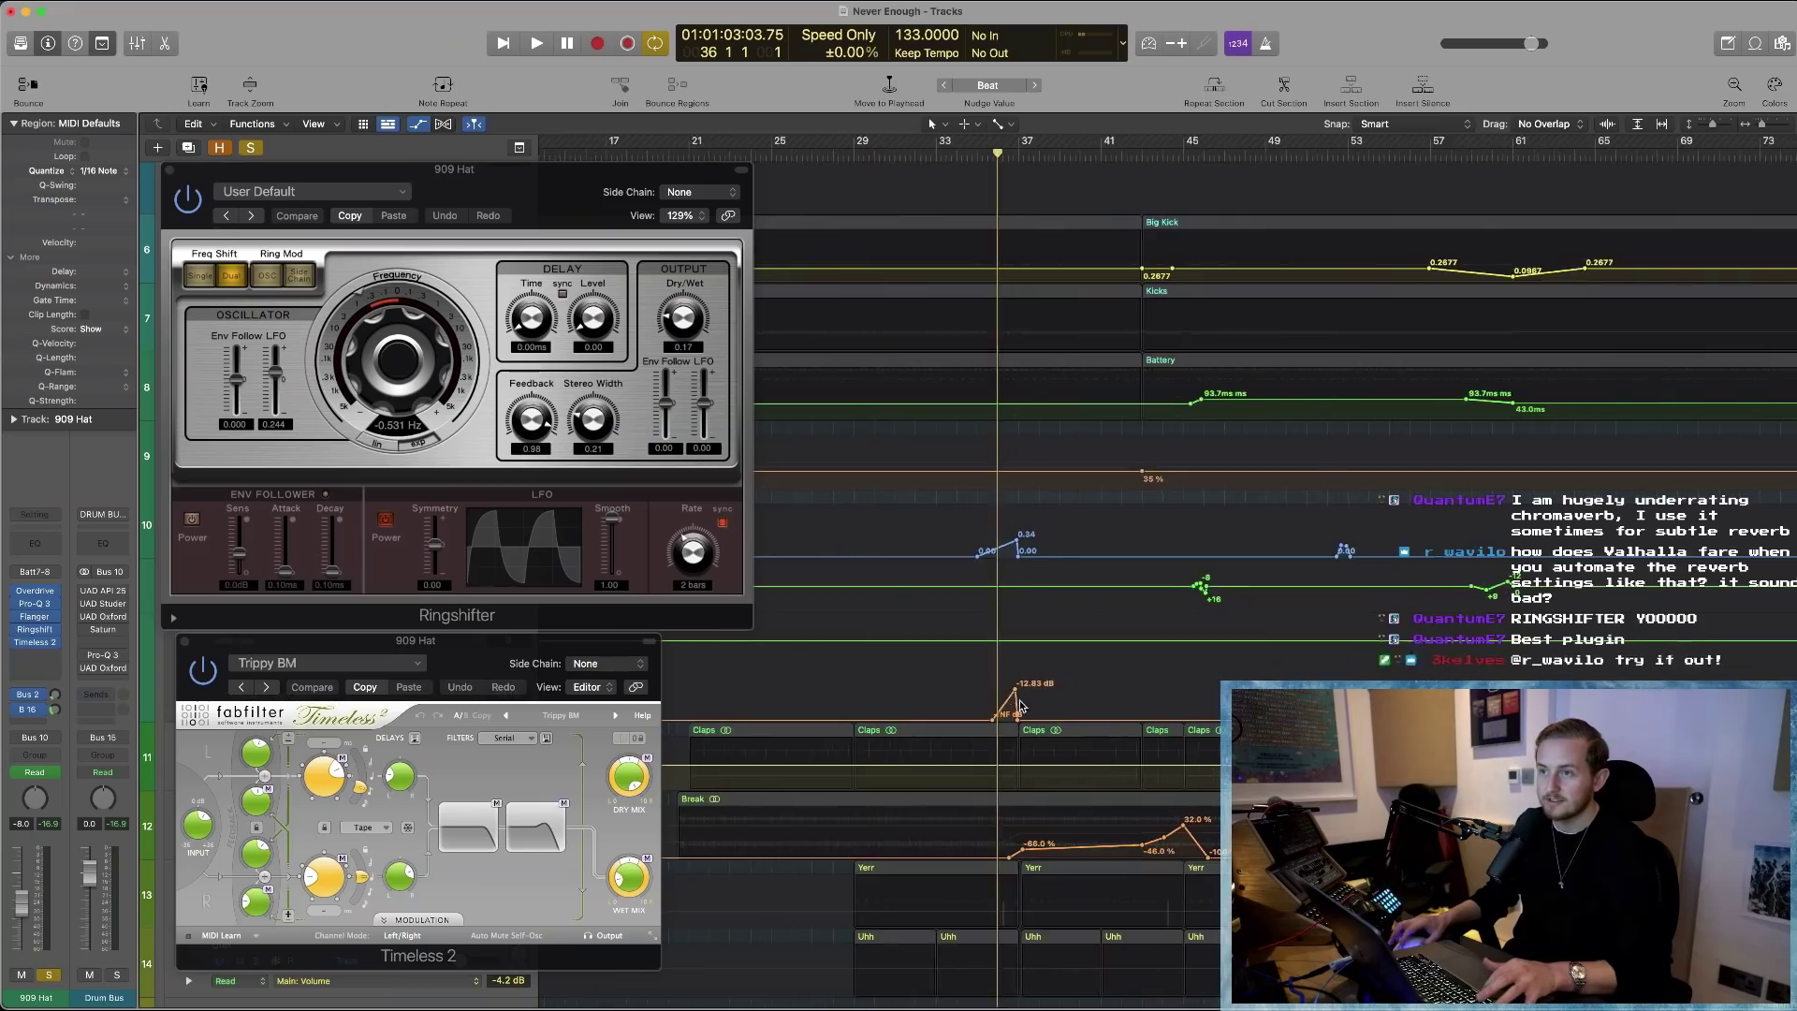
scroll(1022, 704, "up", 5)
key("space")
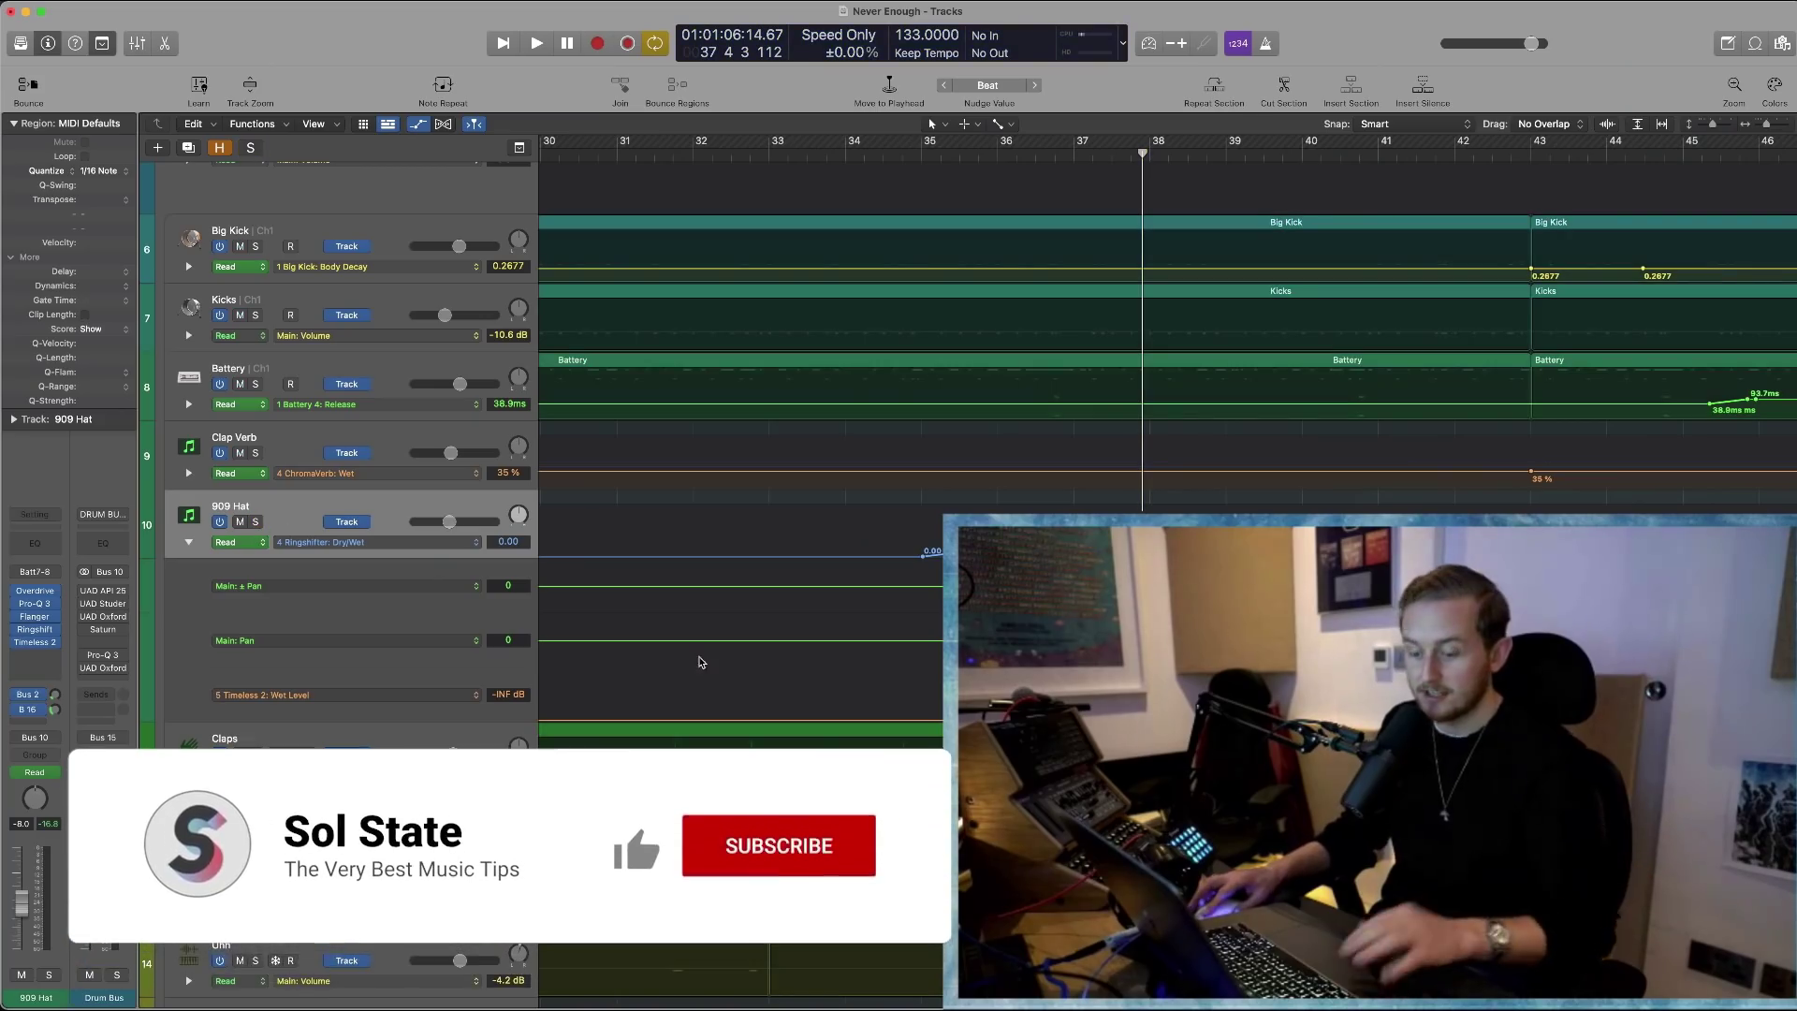
Look over the full arrangement and examine the short faded Tamb and Tamb 2 regions just before bar 37
scroll(936, 374, "down", 15)
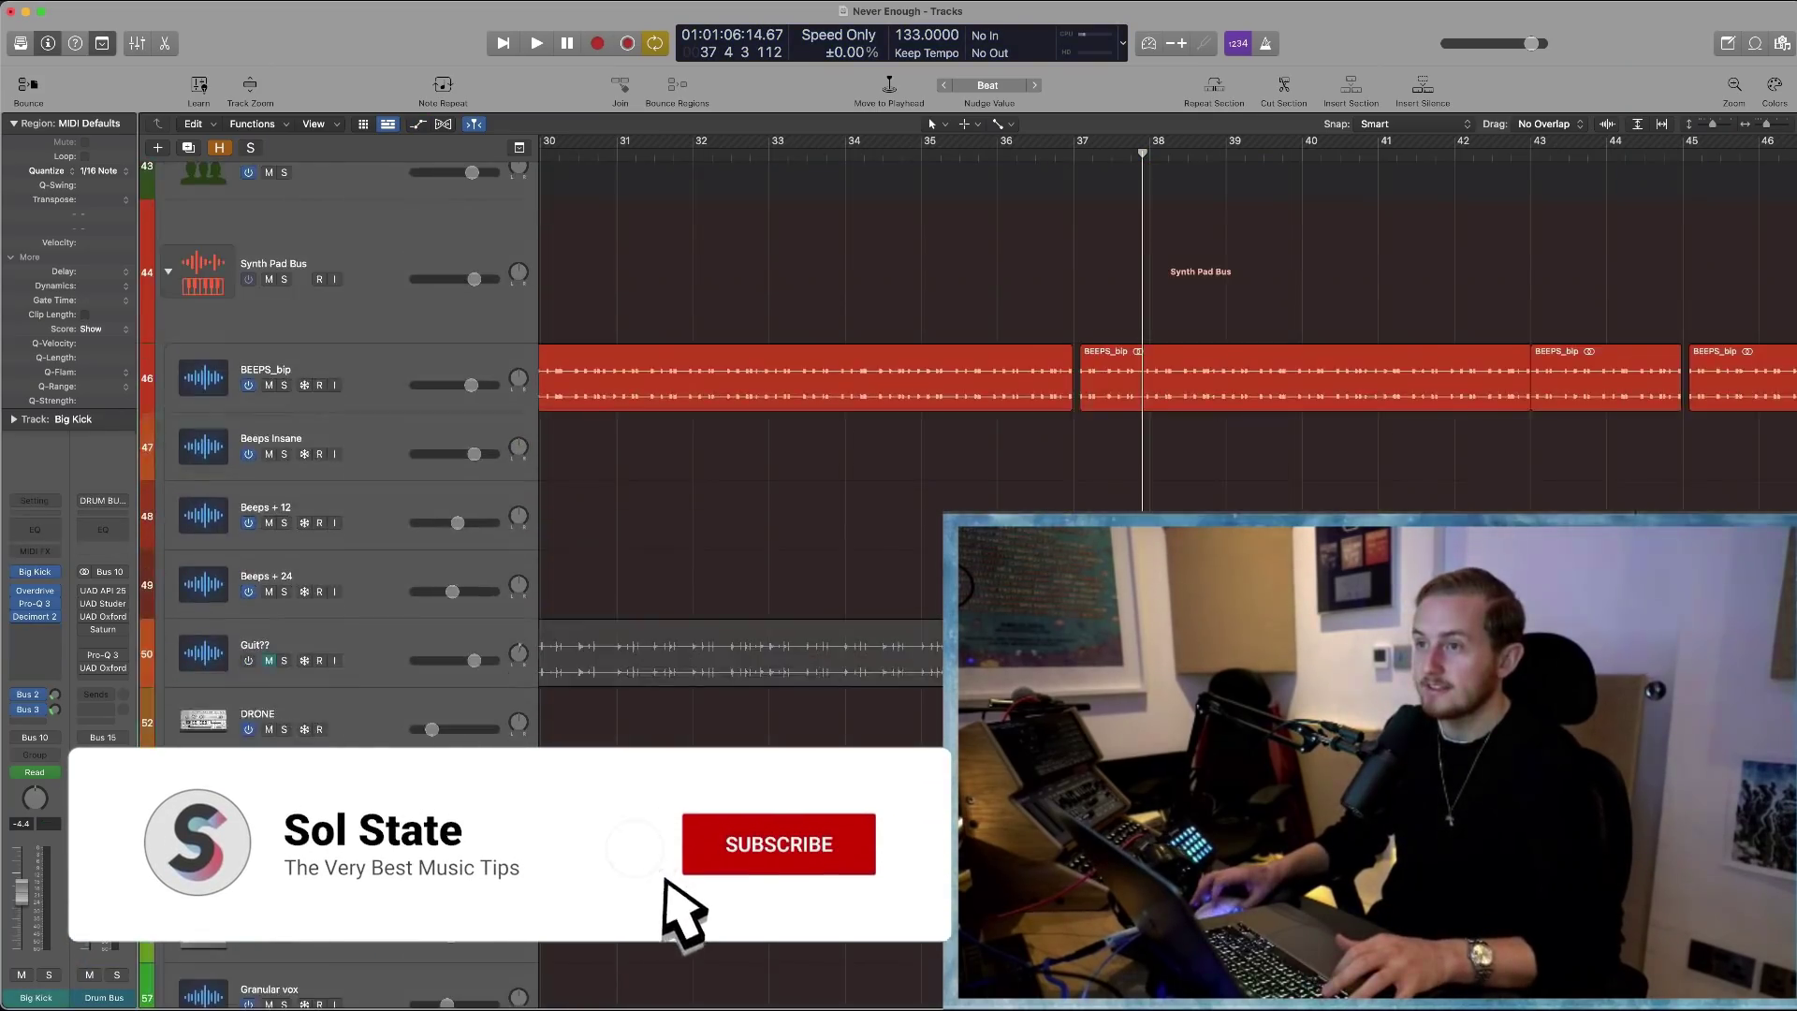
scroll(1027, 362, "up", 10)
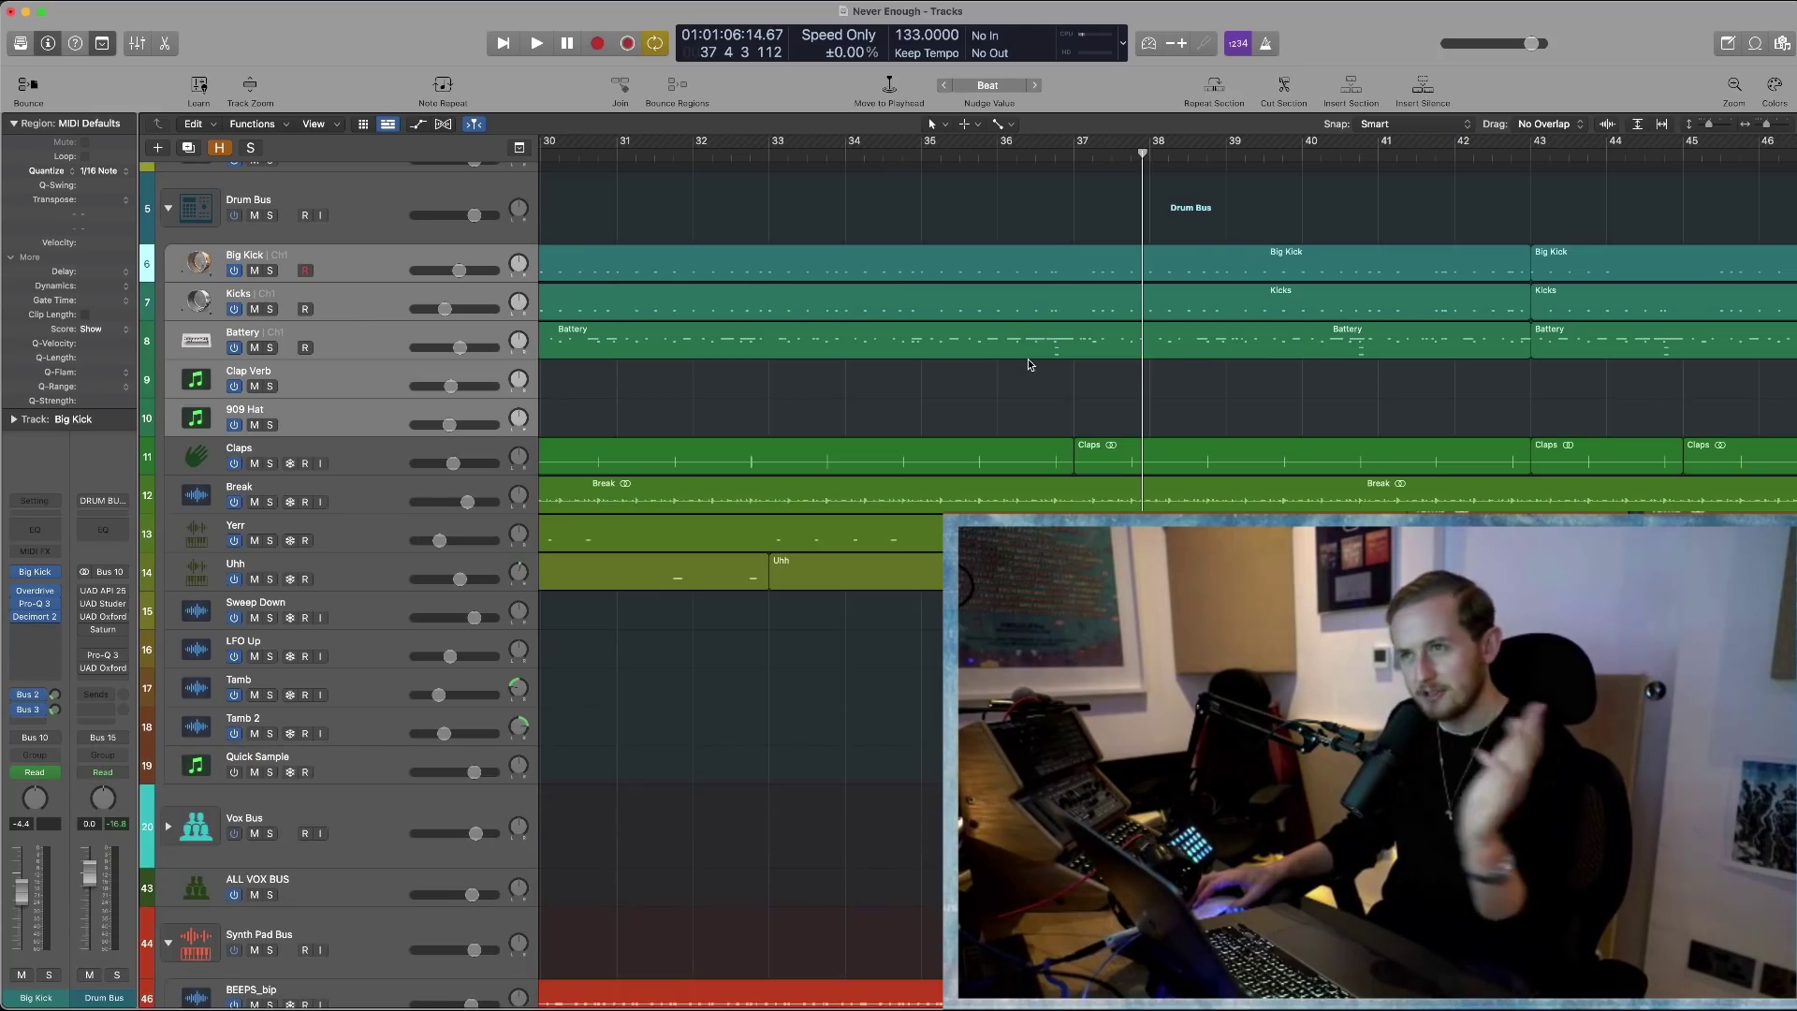
scroll(1058, 429, "up", 1)
key("z")
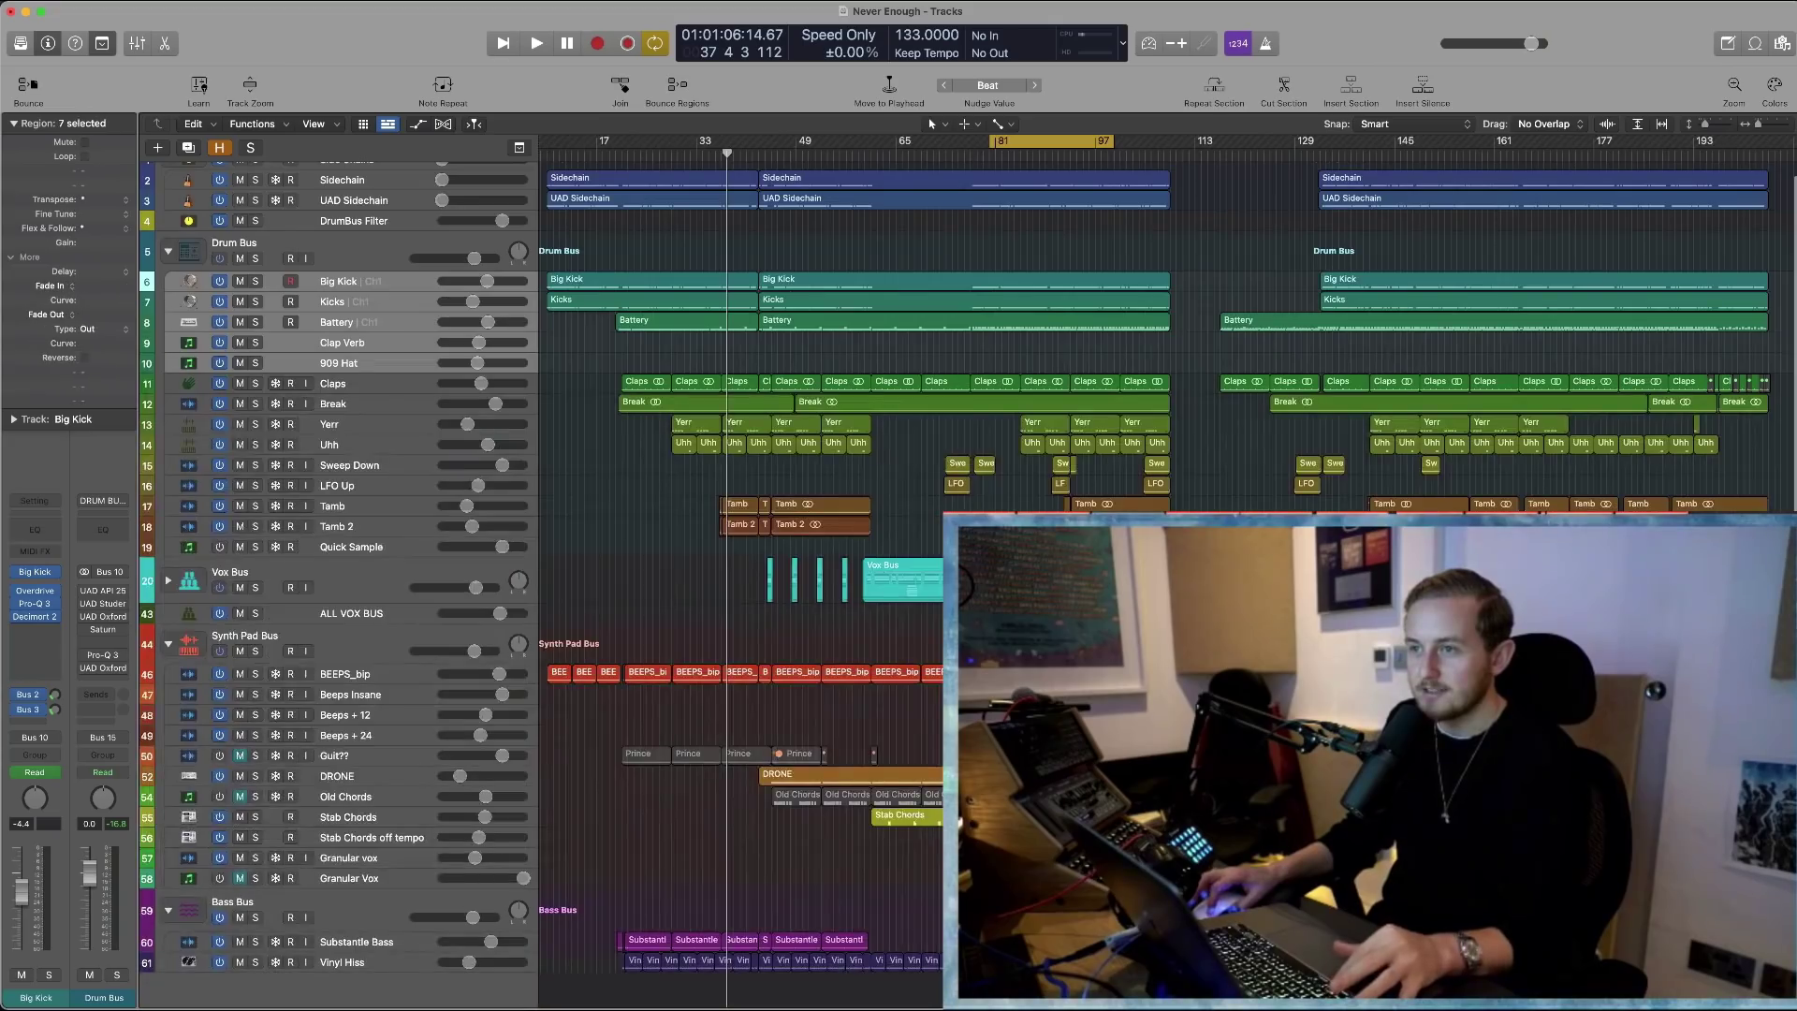
left_click_drag(770, 575, 698, 494)
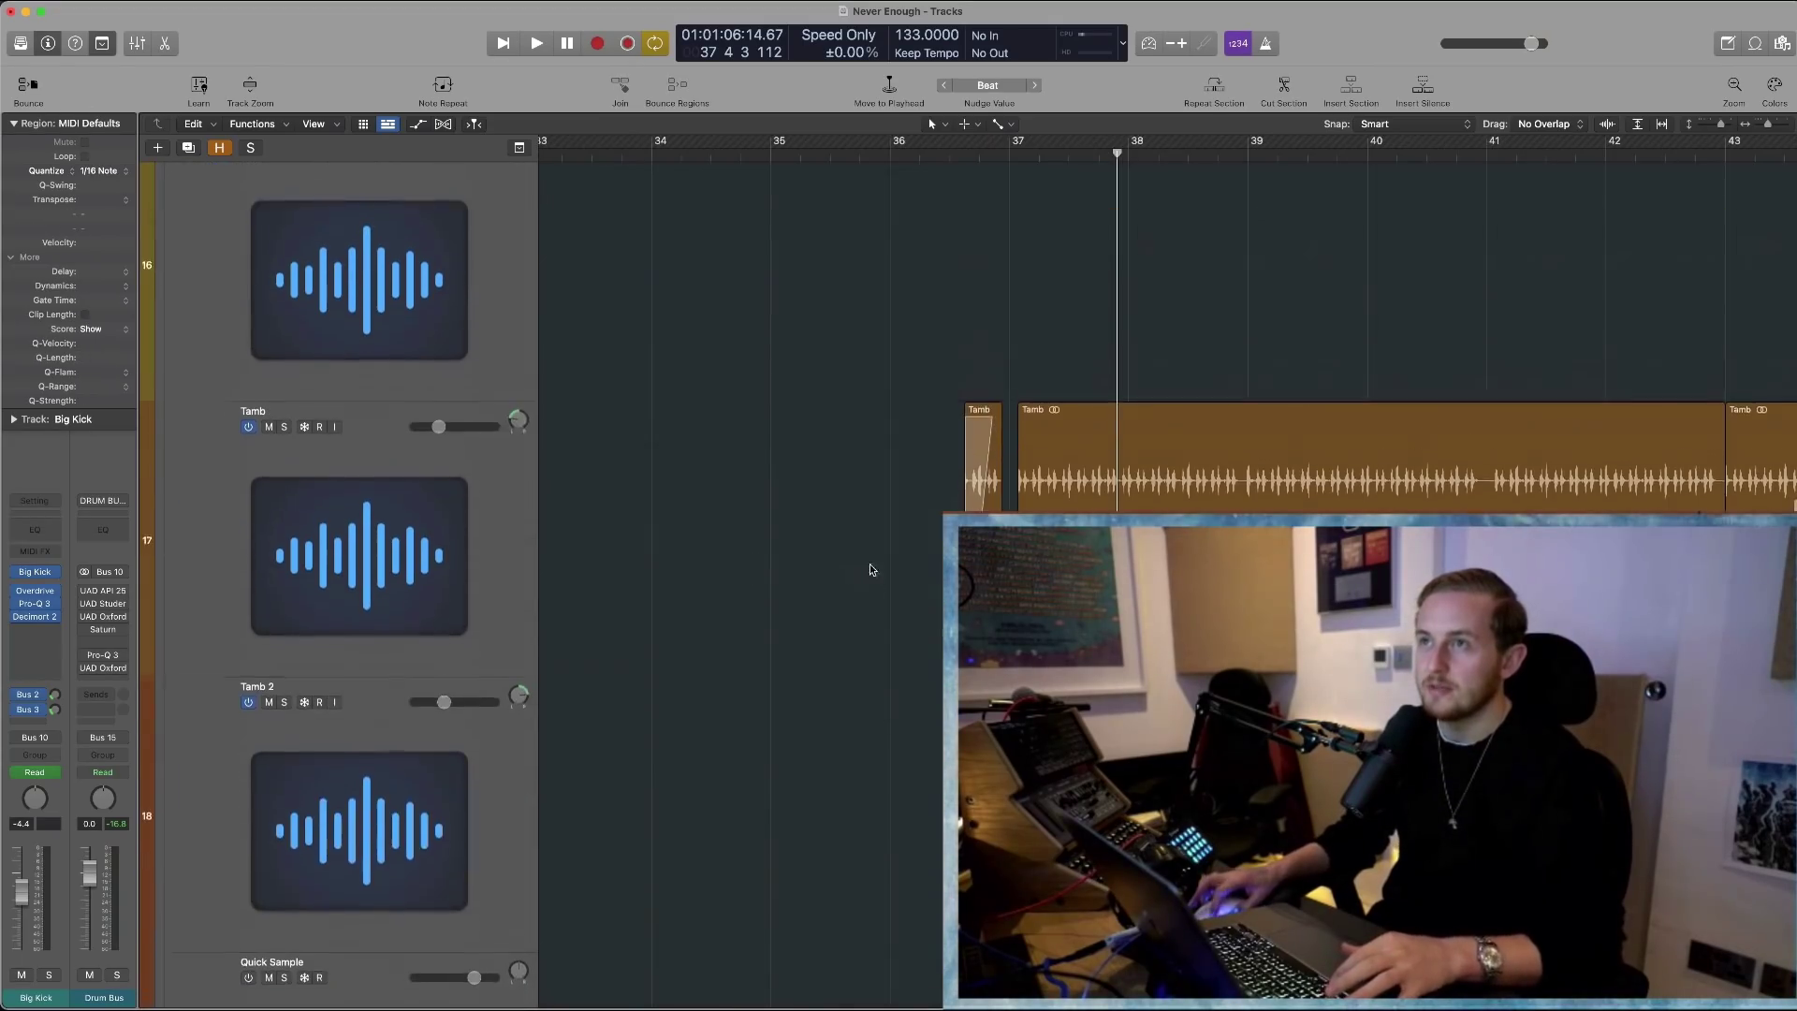
left_click(1006, 469)
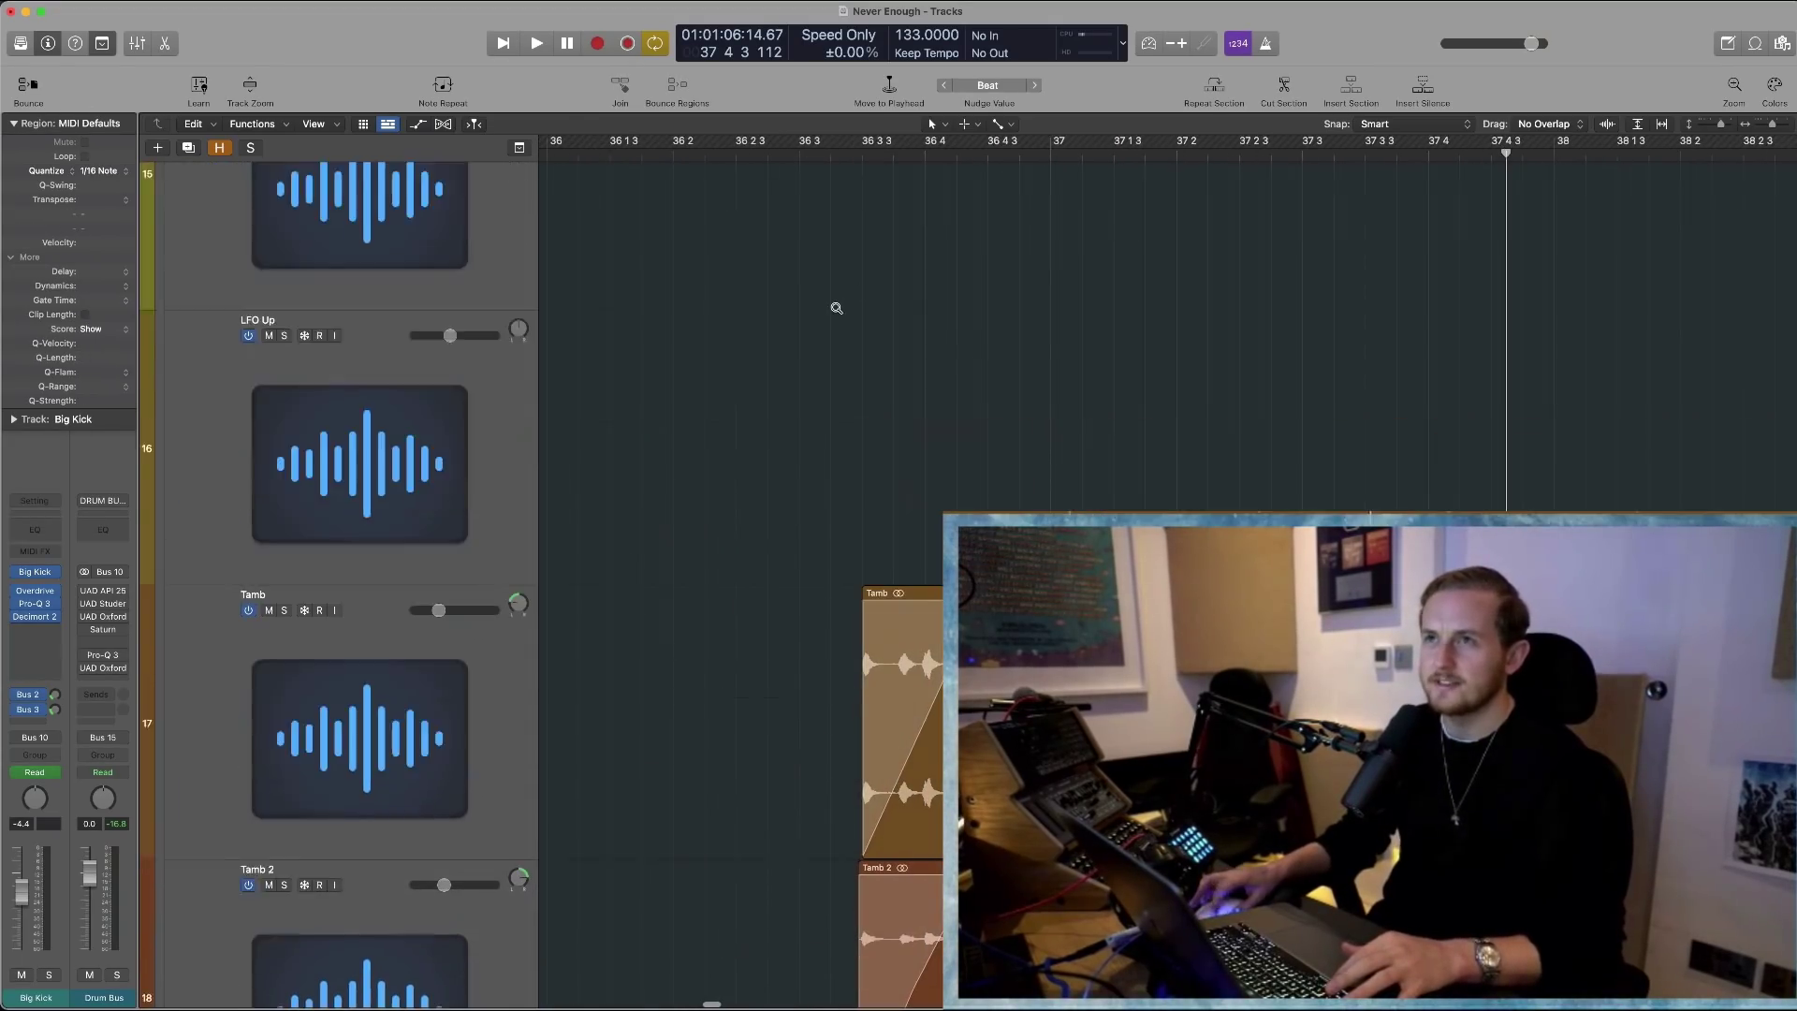
left_click(833, 306)
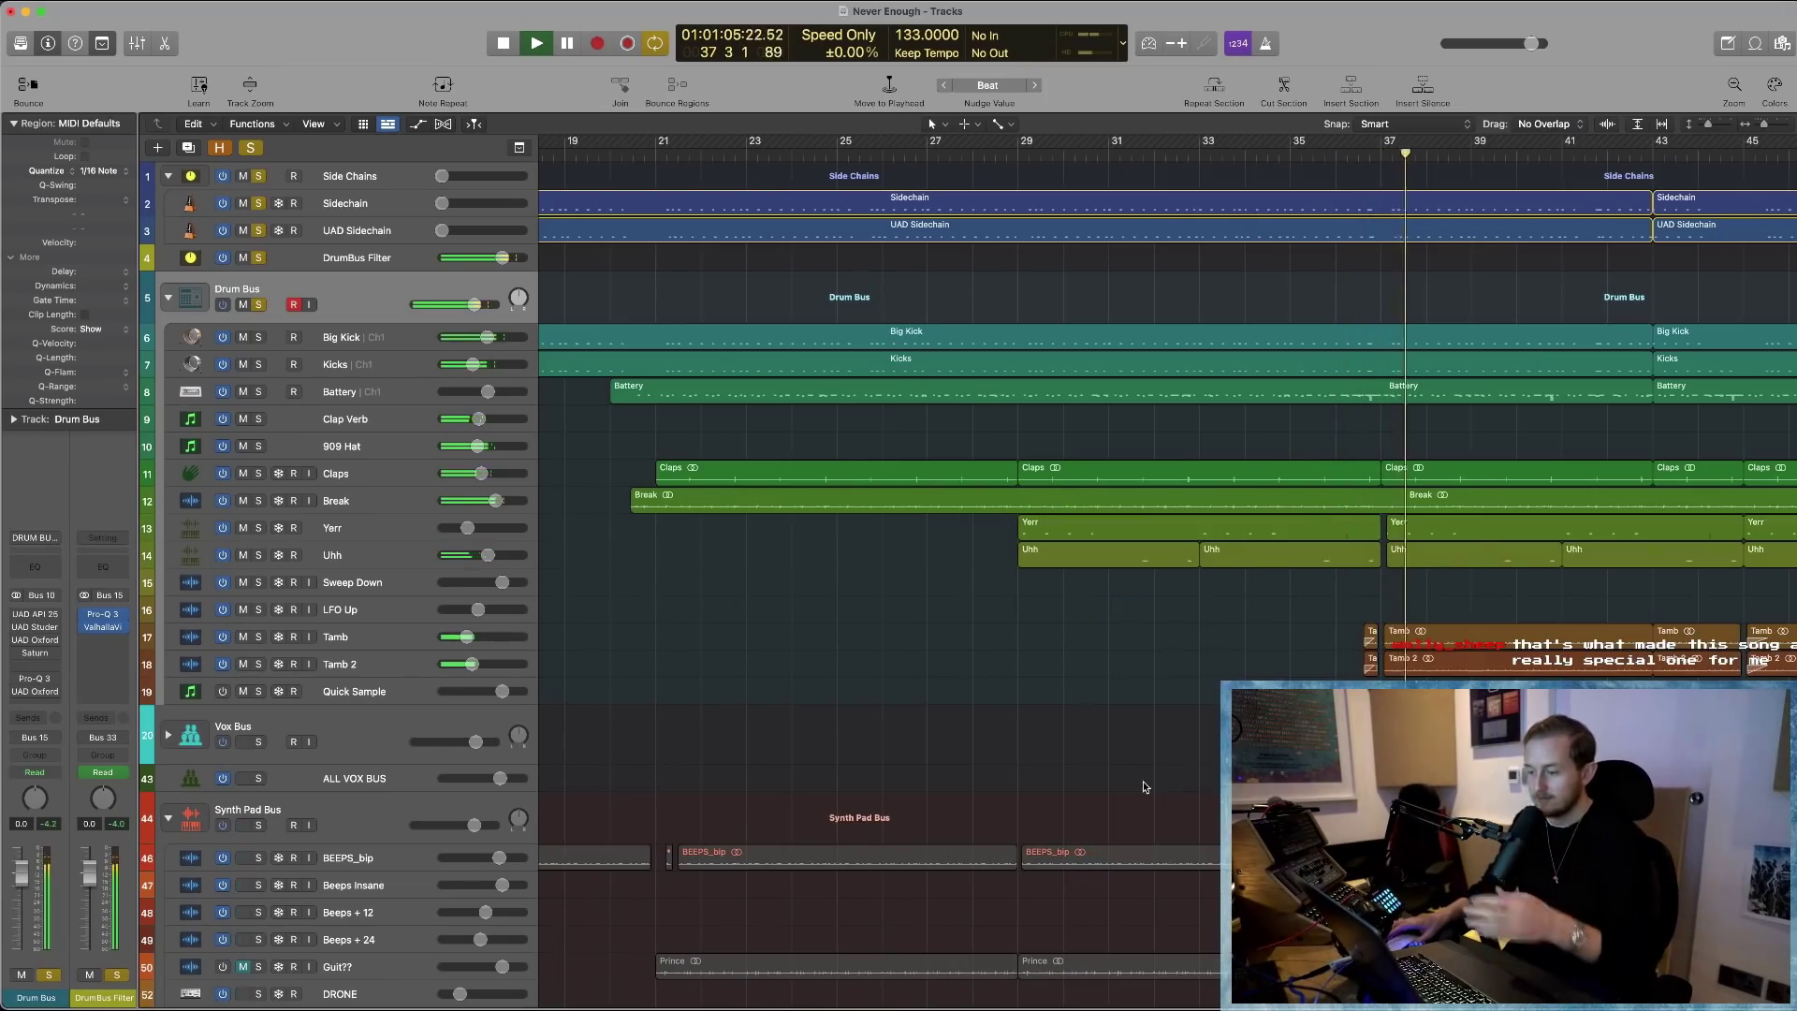
Audition the soloed Drum Bus from around bar 37 and bring the whole arrangement into view
key("space")
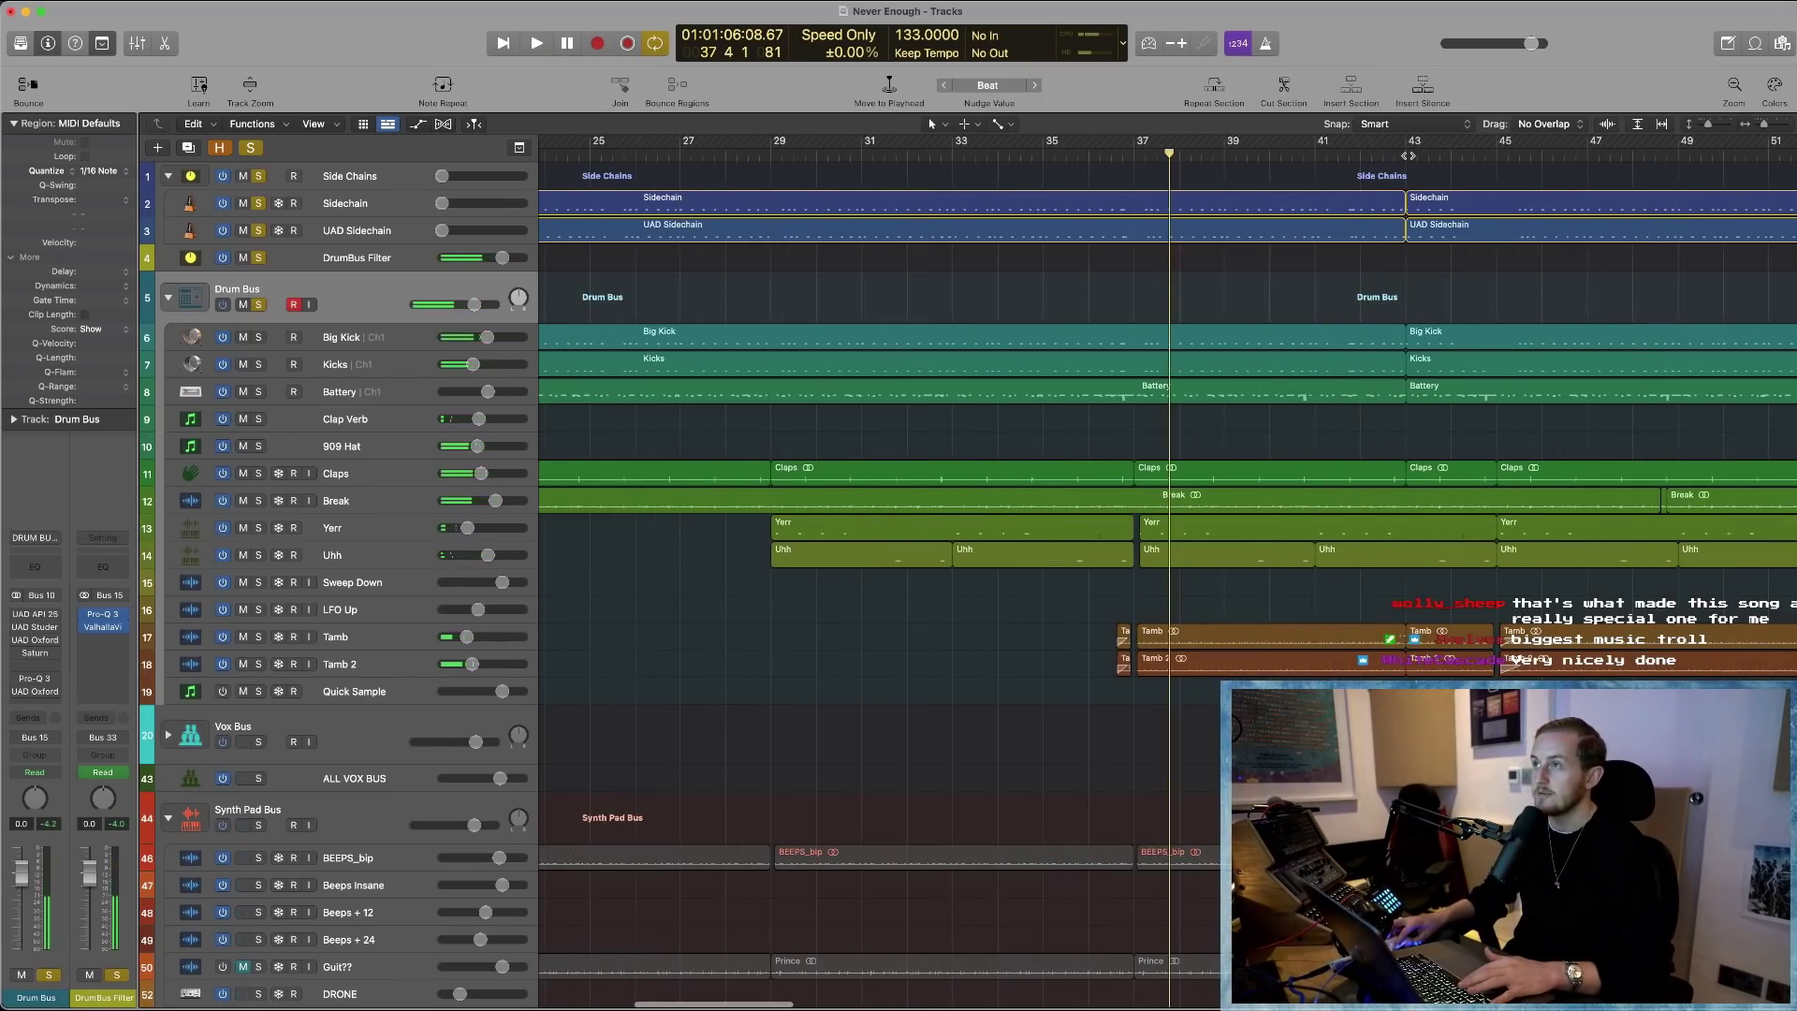
key("space")
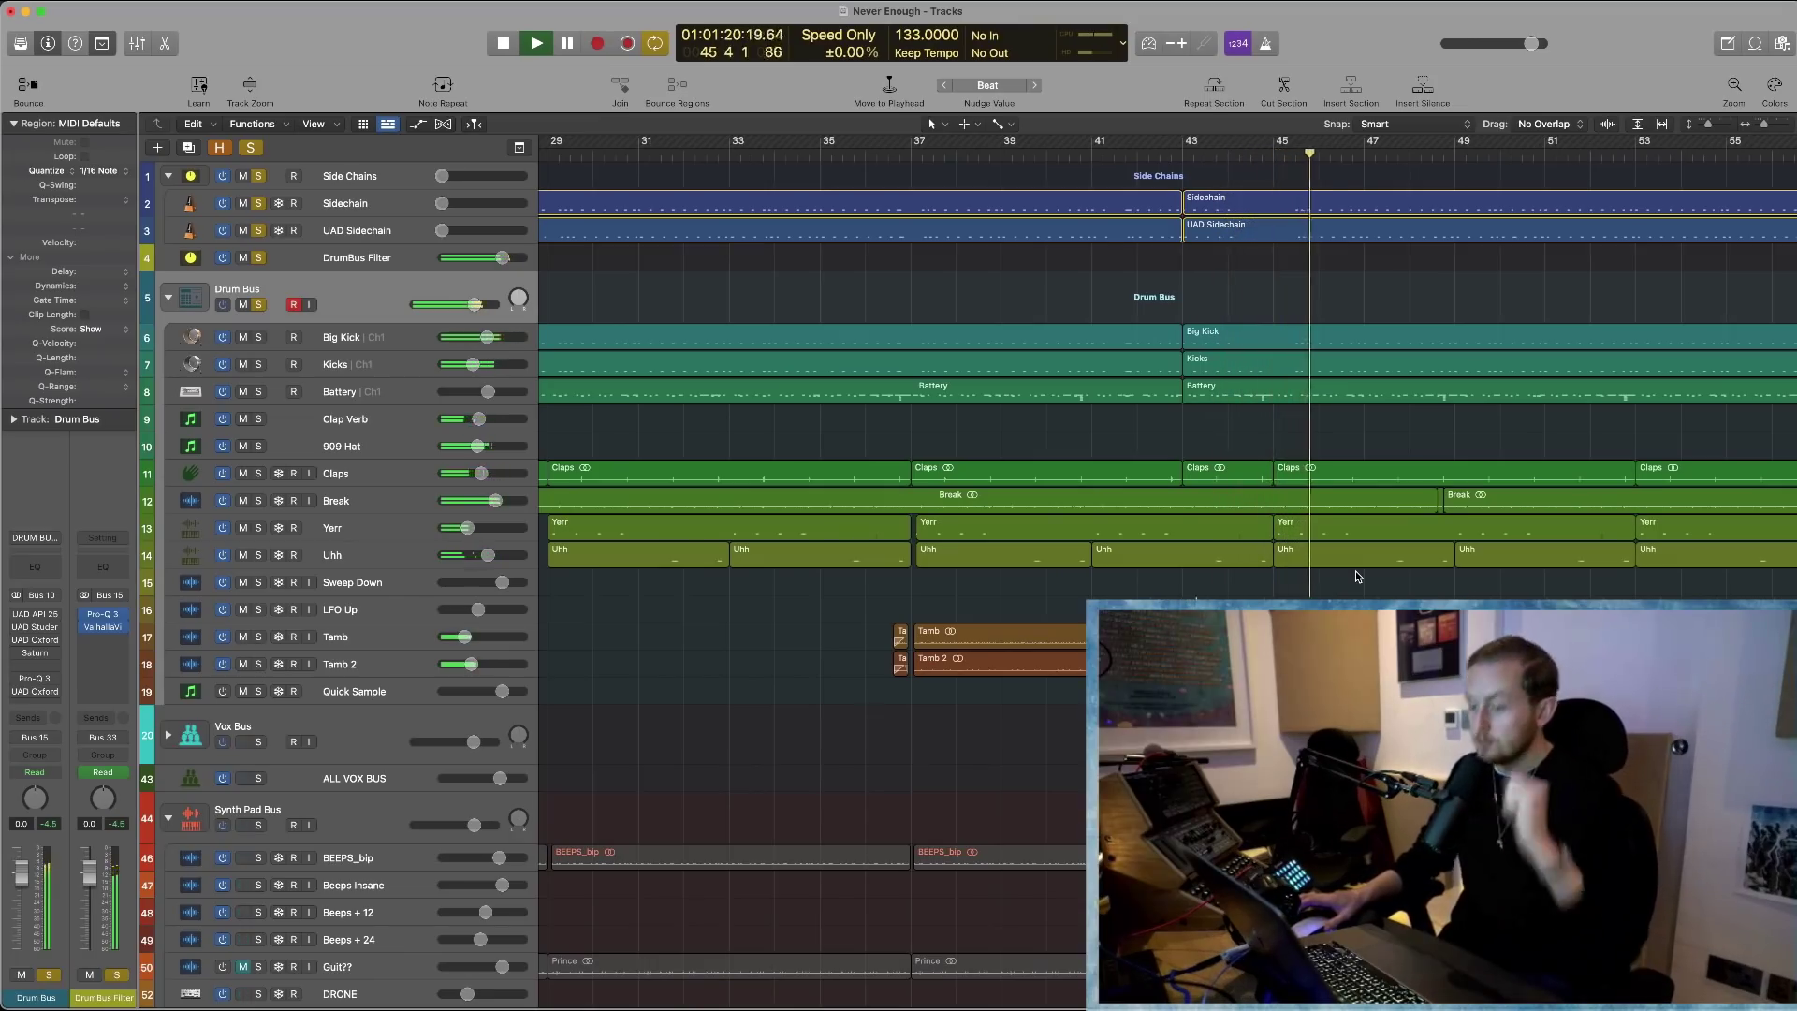
key("space")
key("z")
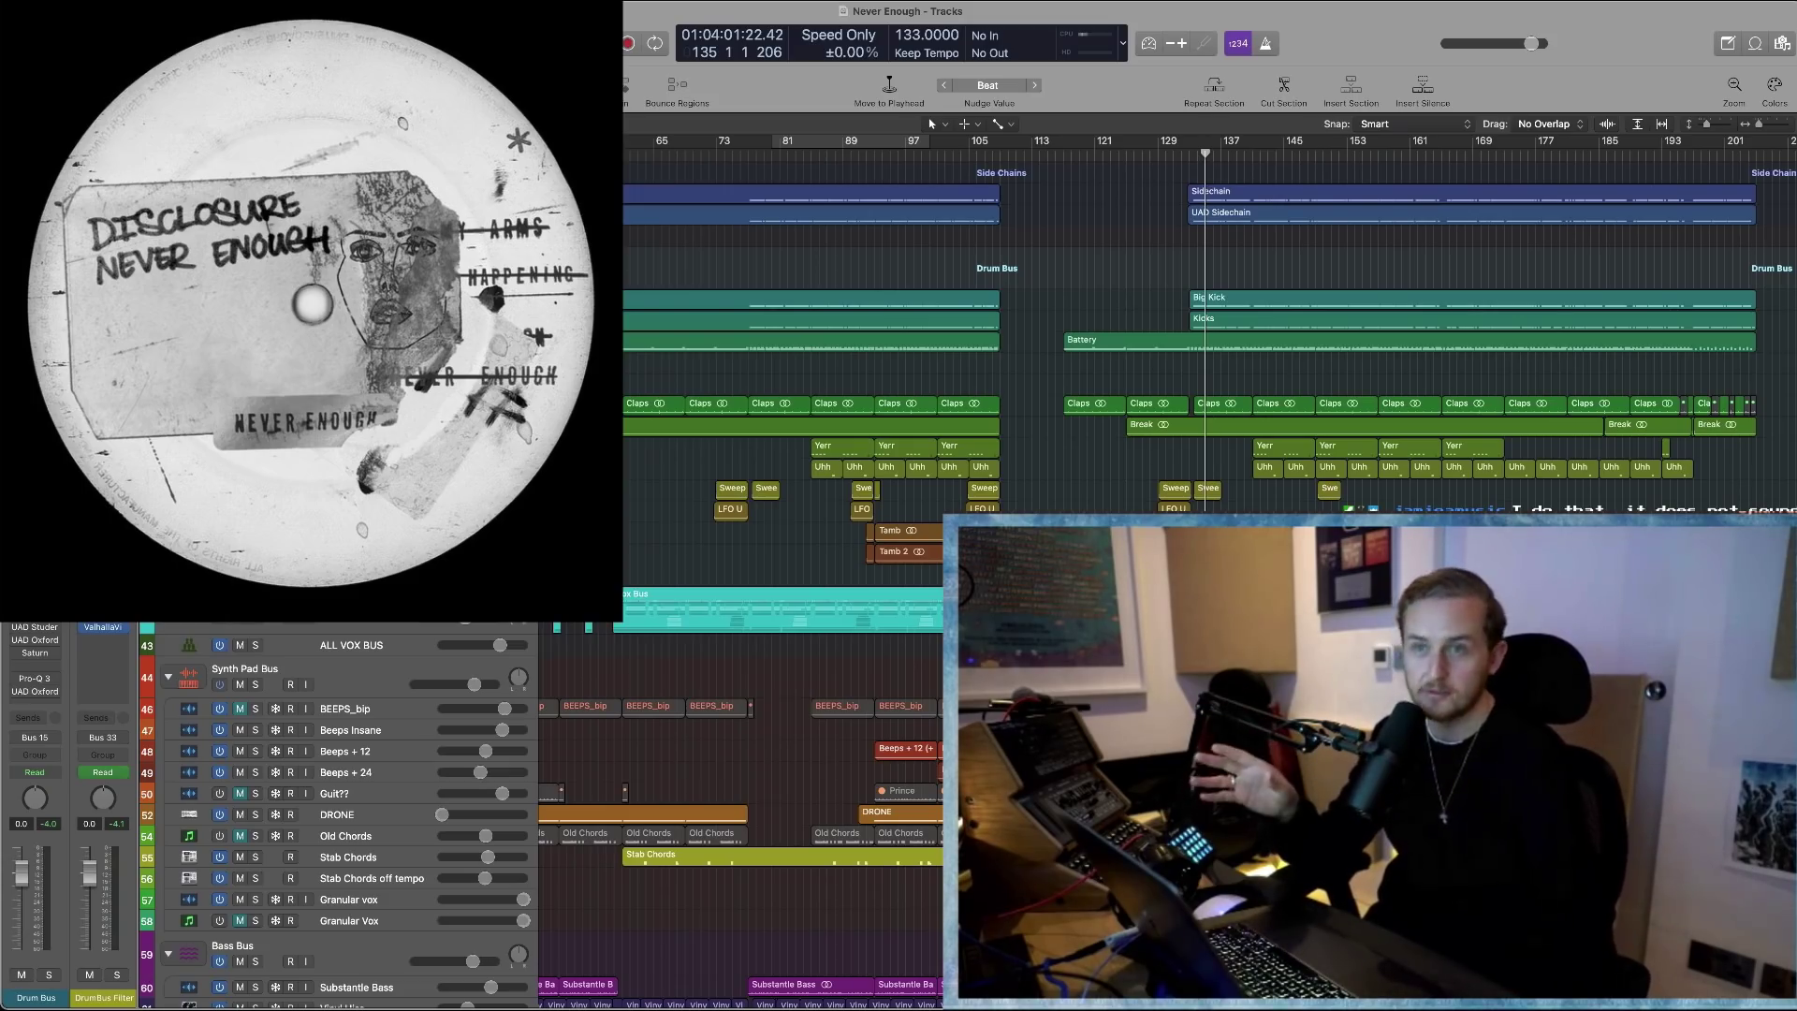
Try a shorter body decay in the Big Kick plug-in and undo the change
scroll(799, 755, "left", 5)
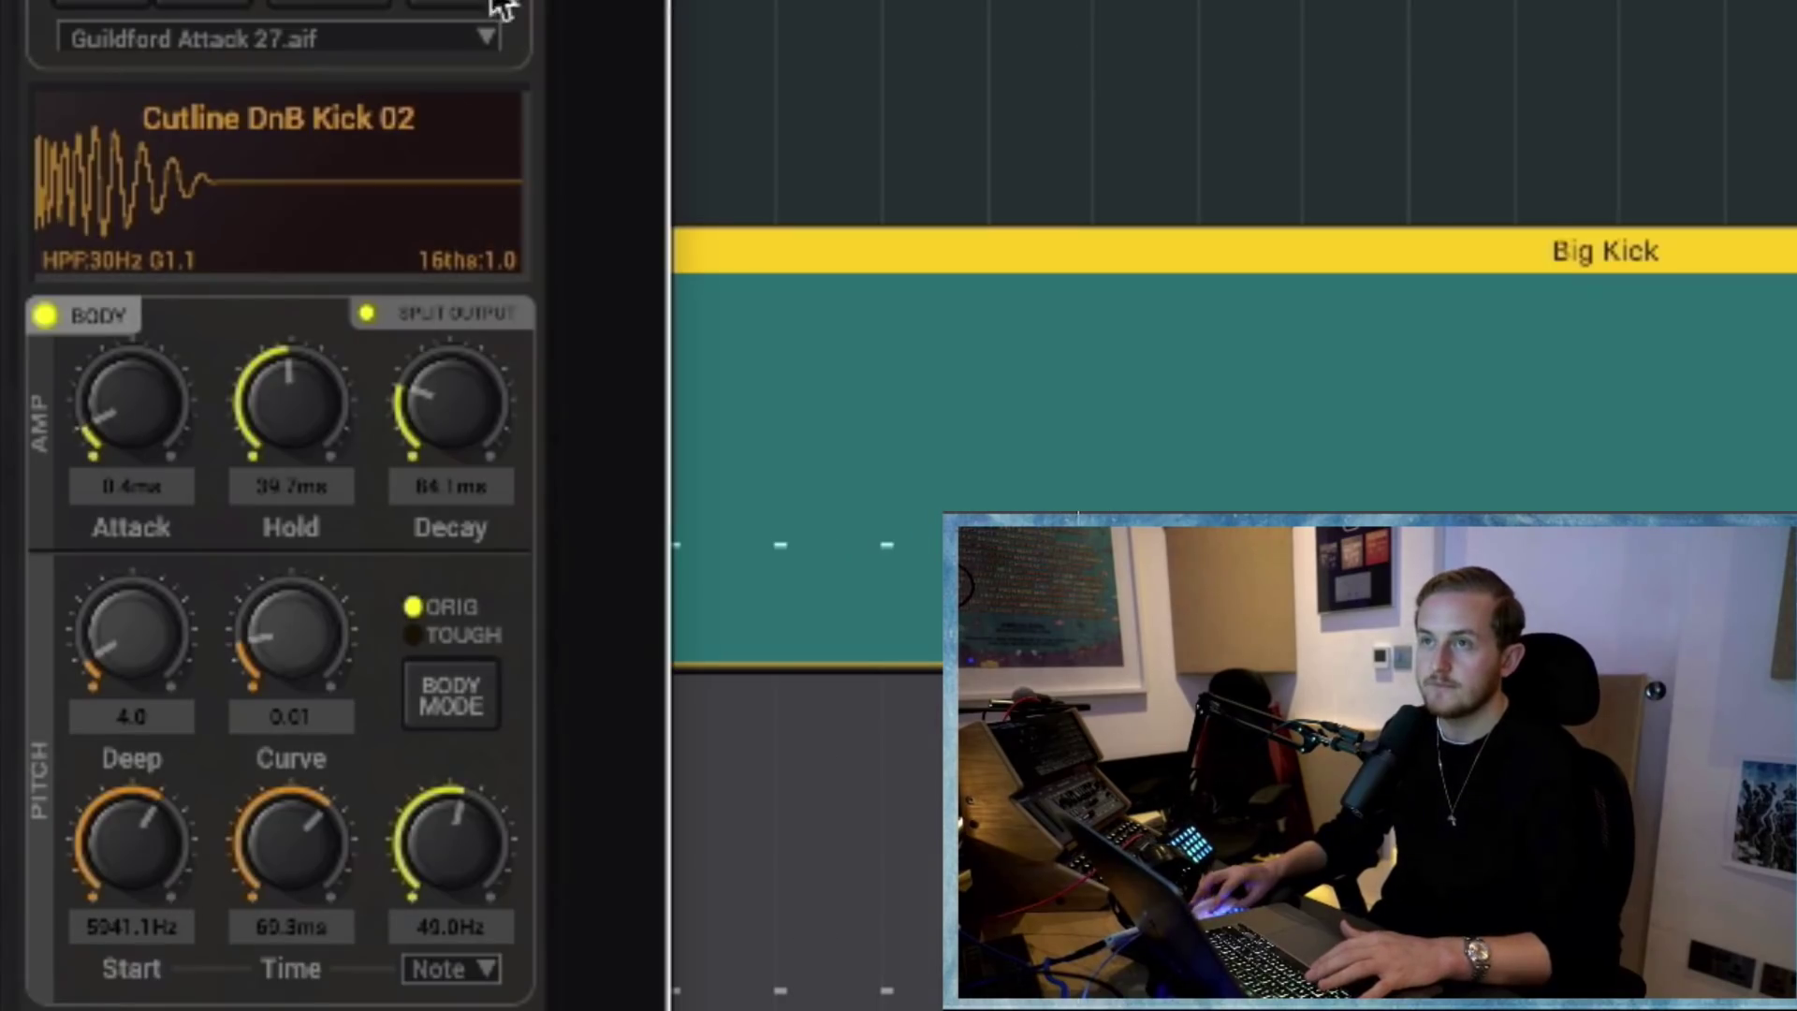
left_click_drag(450, 414, 452, 426)
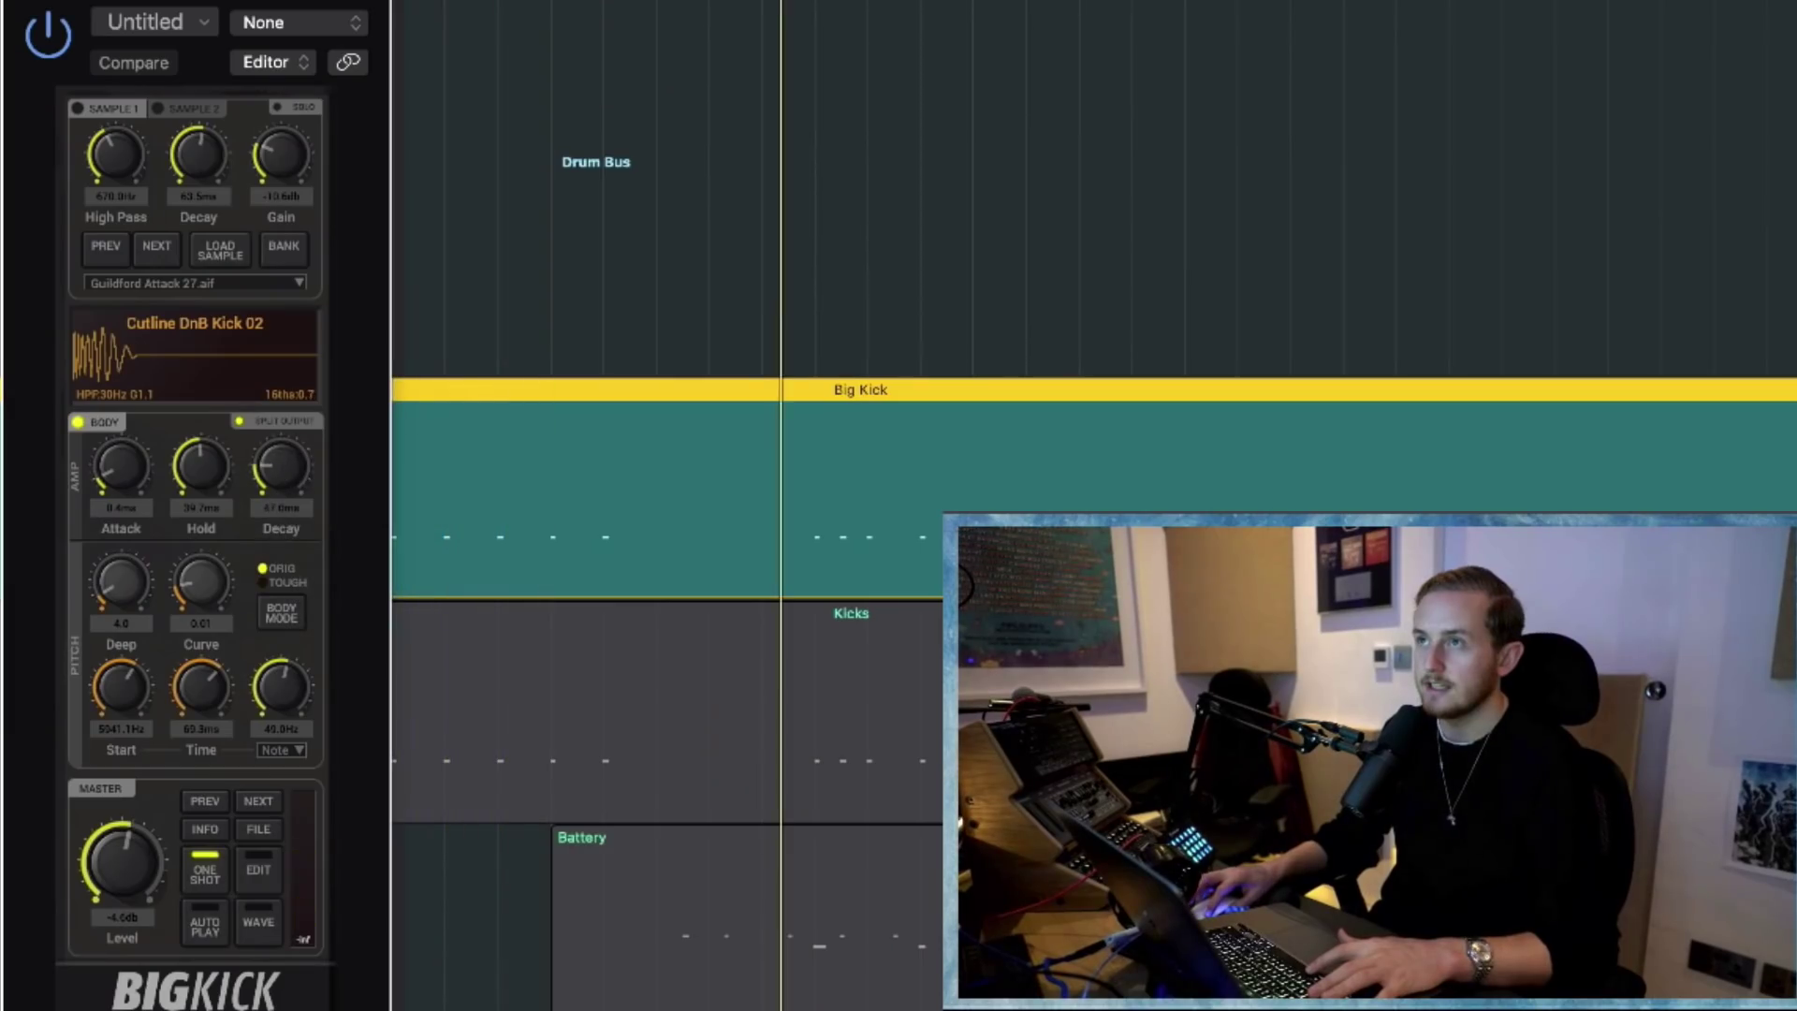
key("super+z")
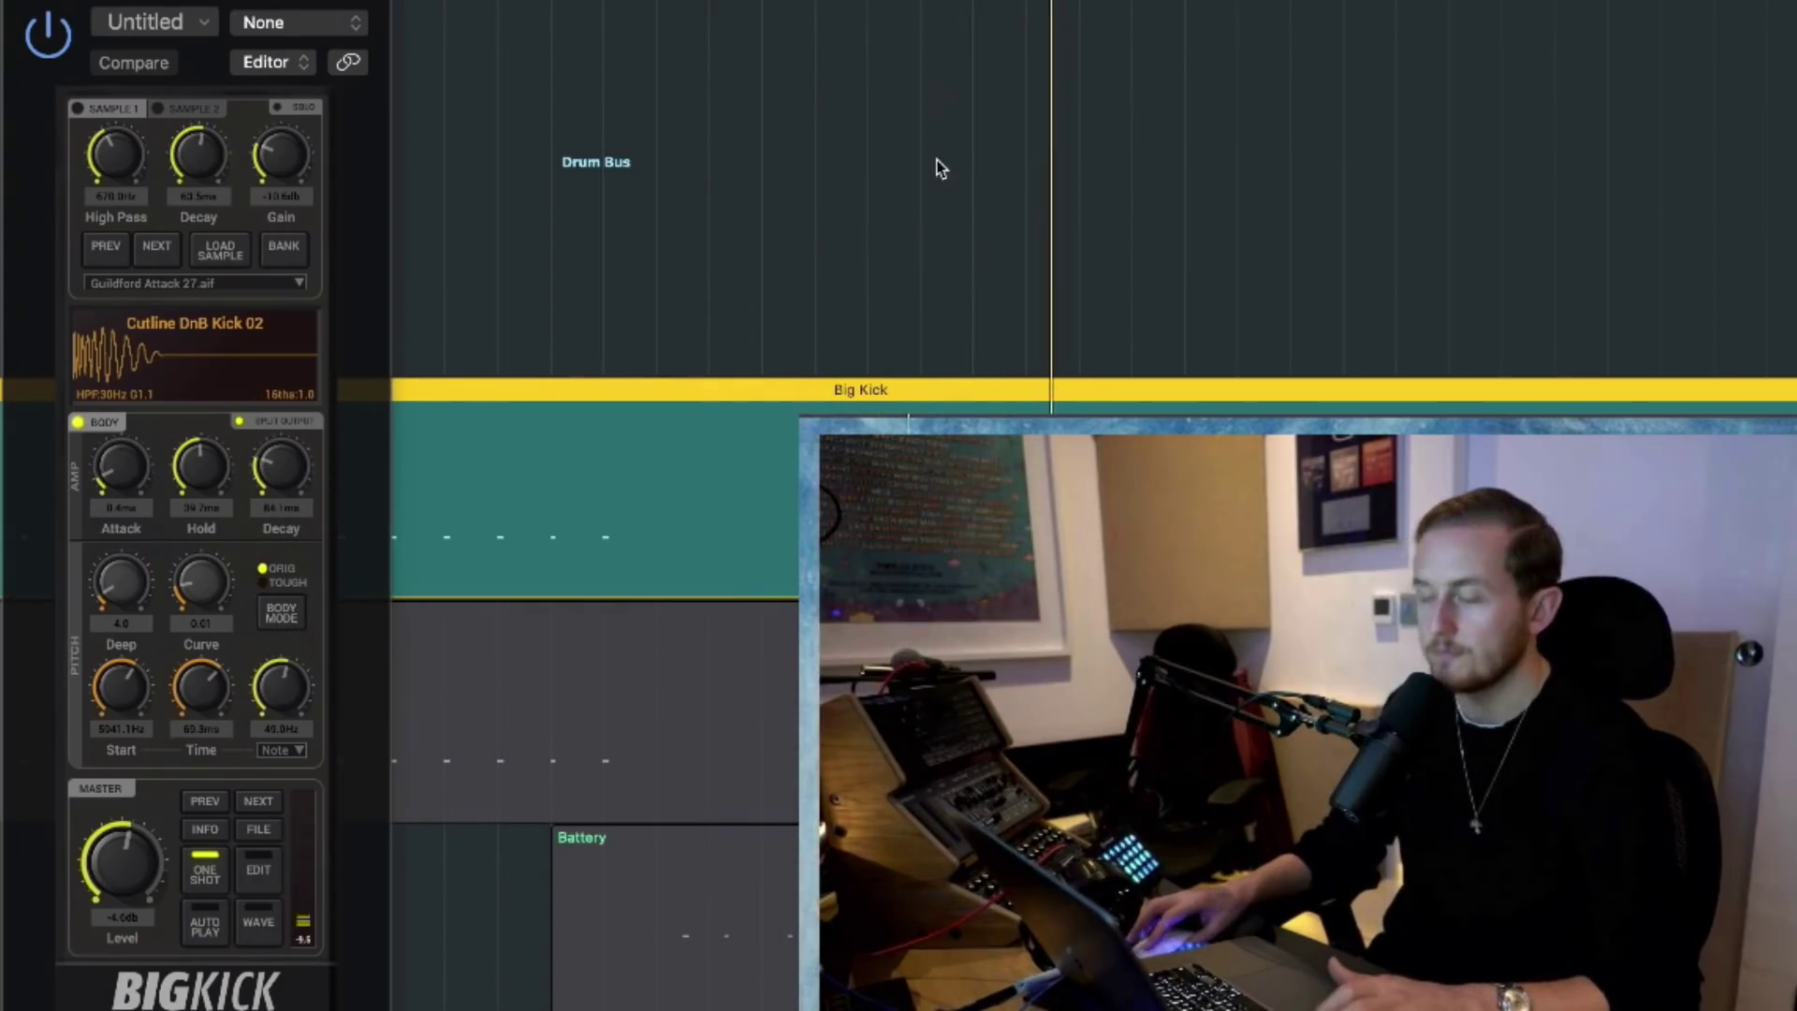
Show the track automation and examine the Body Decay curve alongside the Big Kick plug-in's Decay control
key("super+Left")
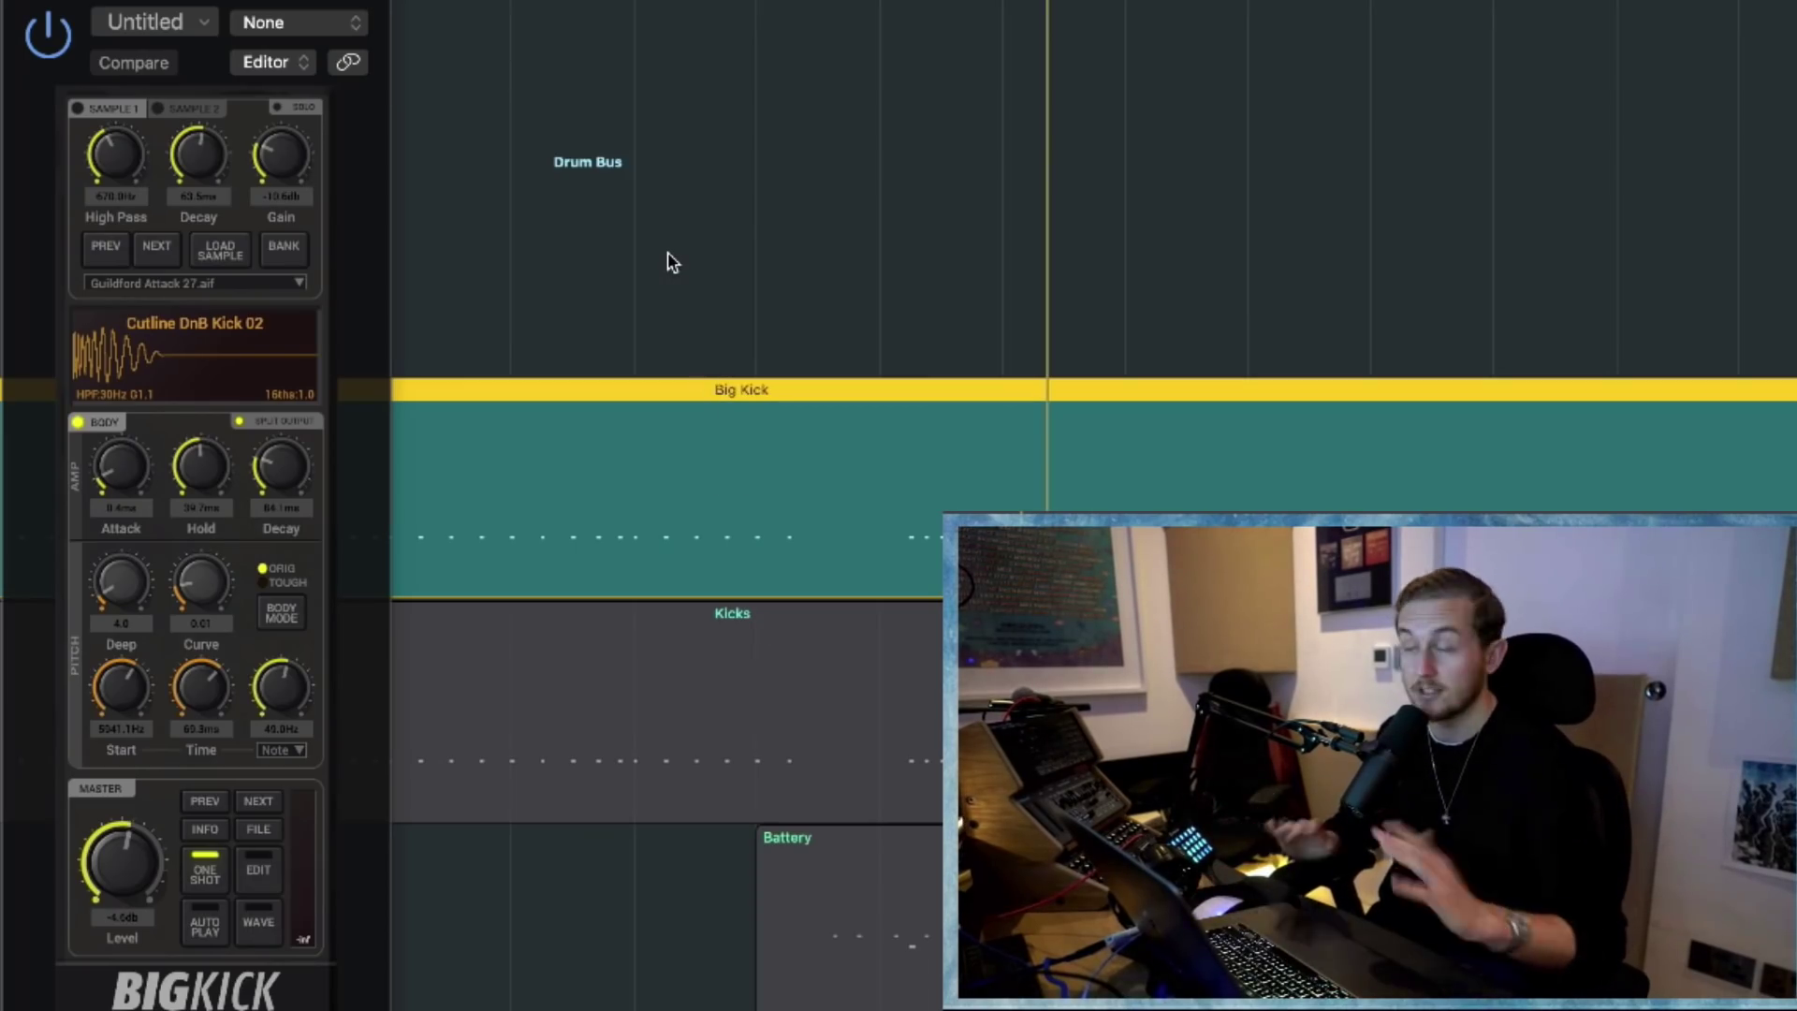
key("a")
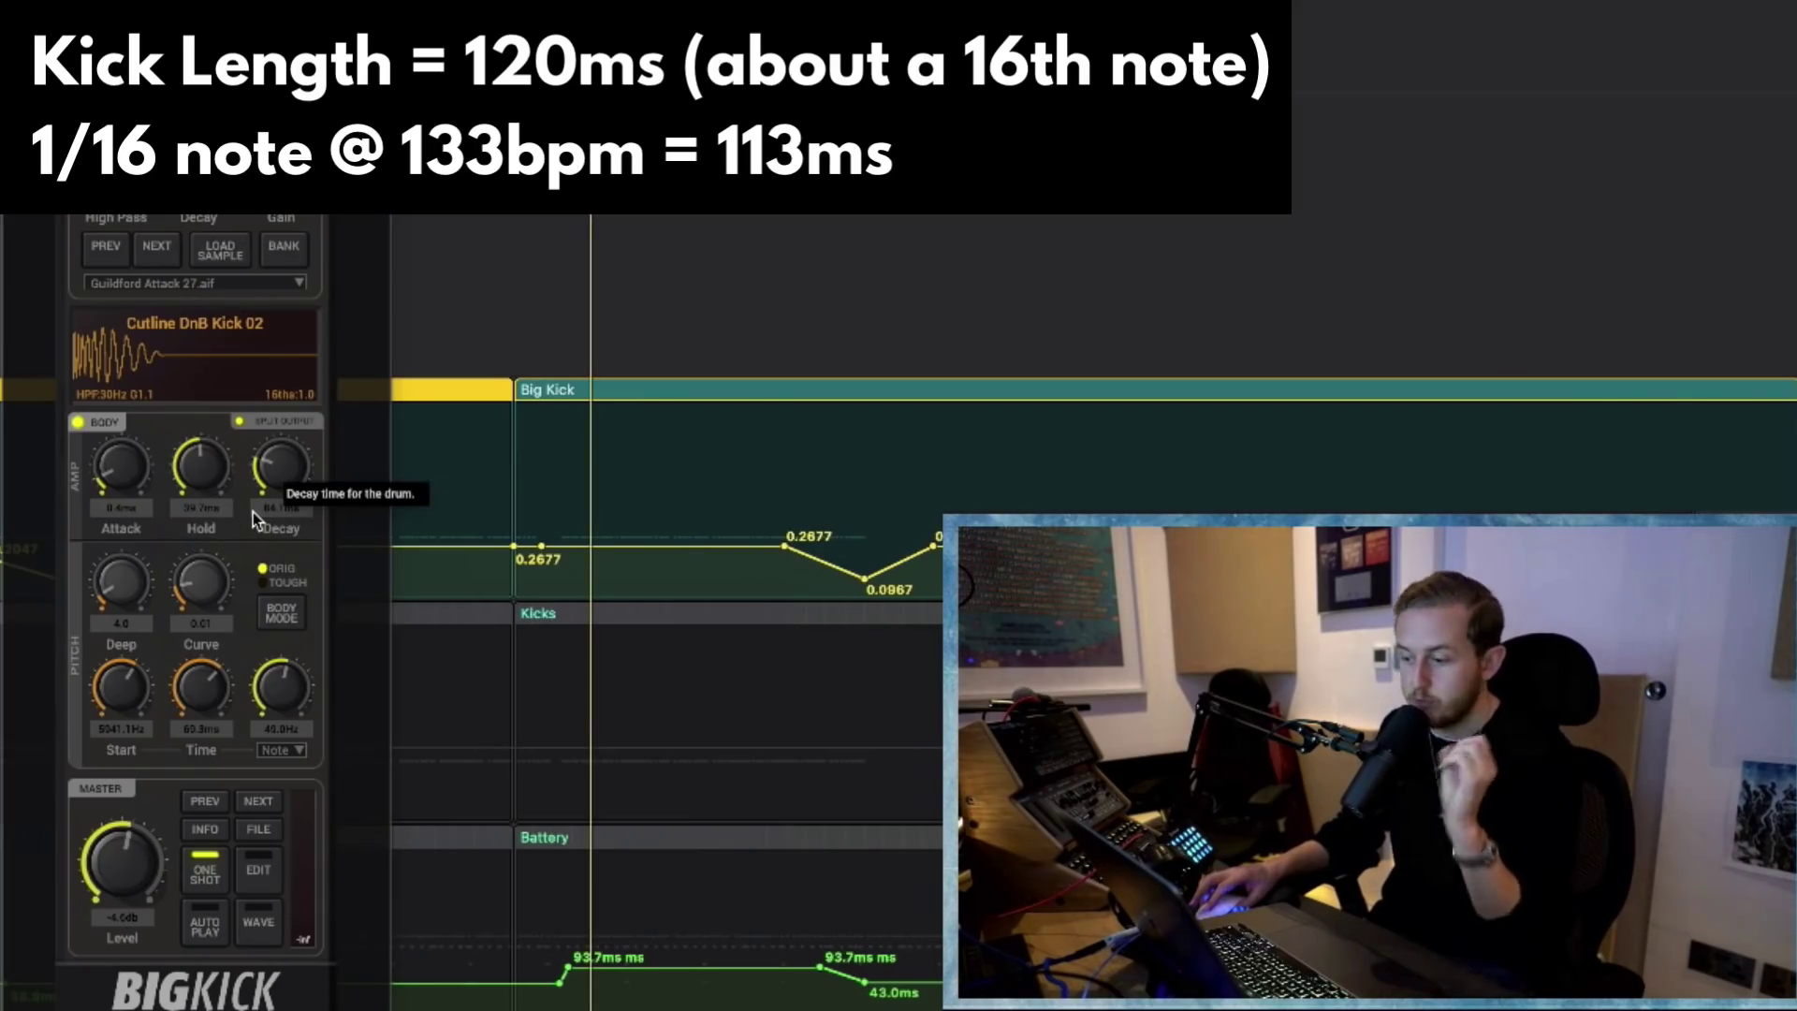
left_click_drag(253, 513, 279, 470)
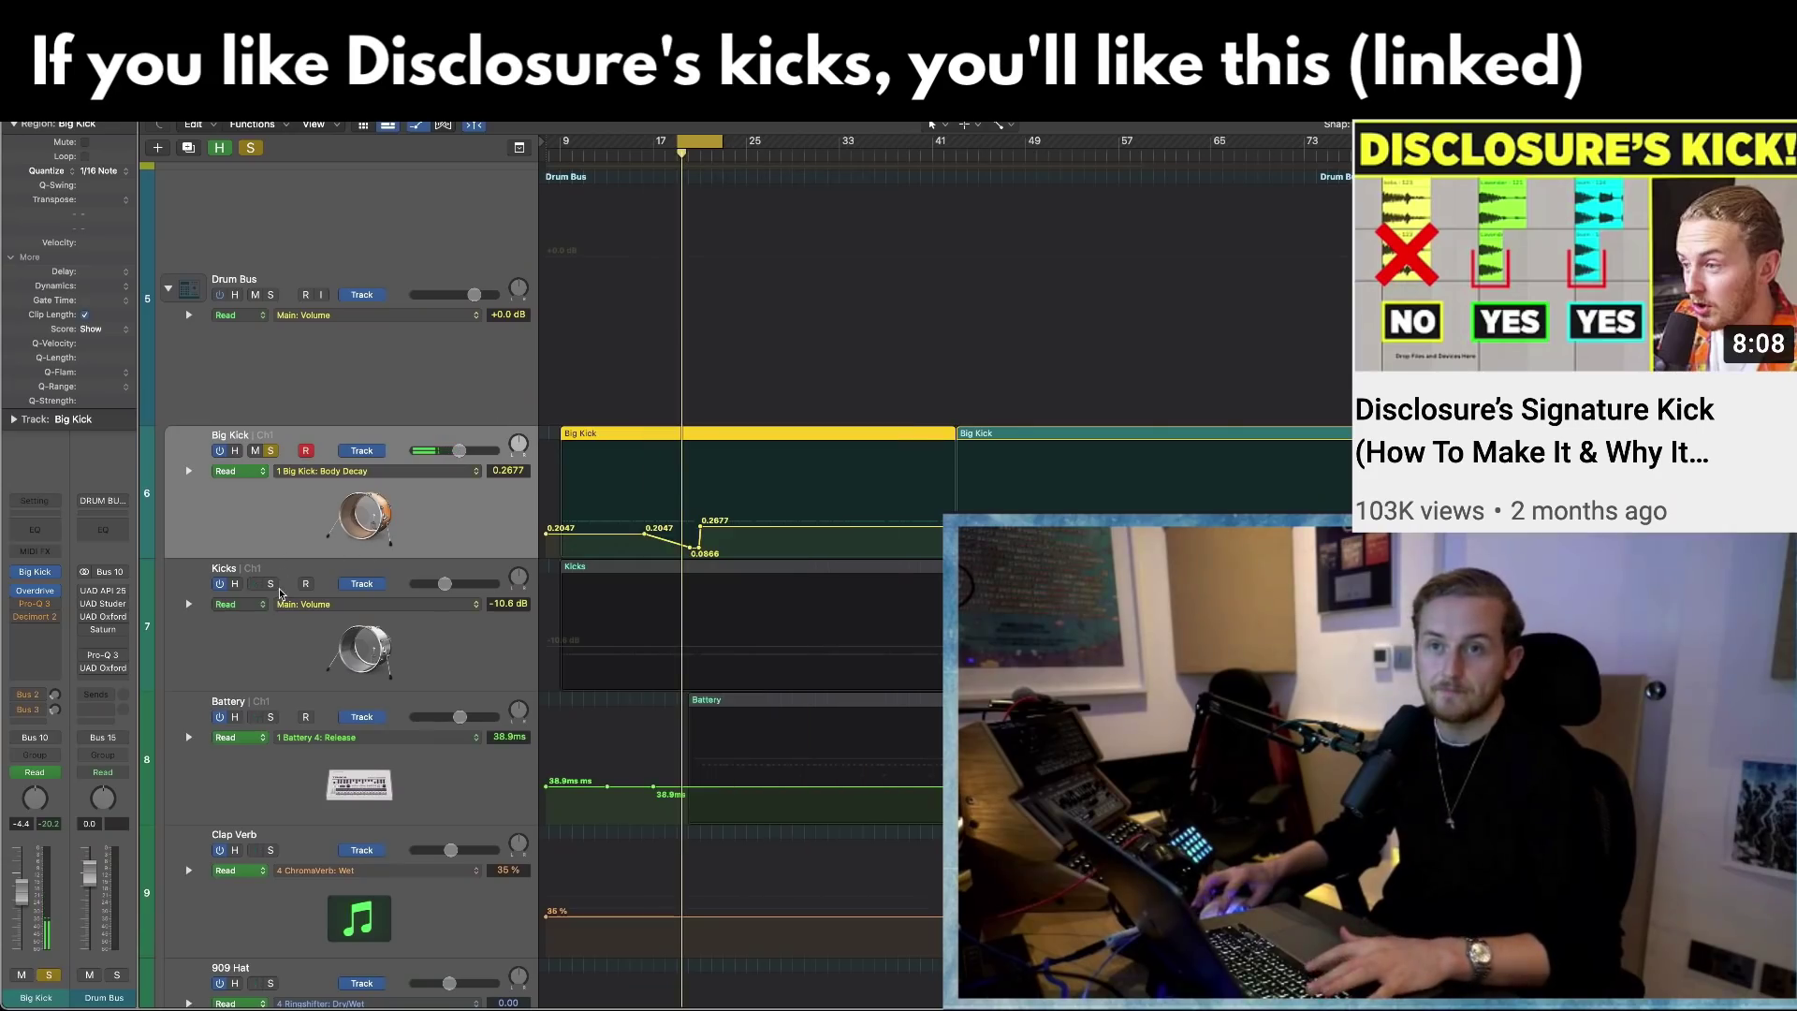
Solo the Kicks track and shift the cycle range forward by about three bars
left_click(272, 583)
left_click_drag(700, 140, 735, 140)
left_click(339, 579)
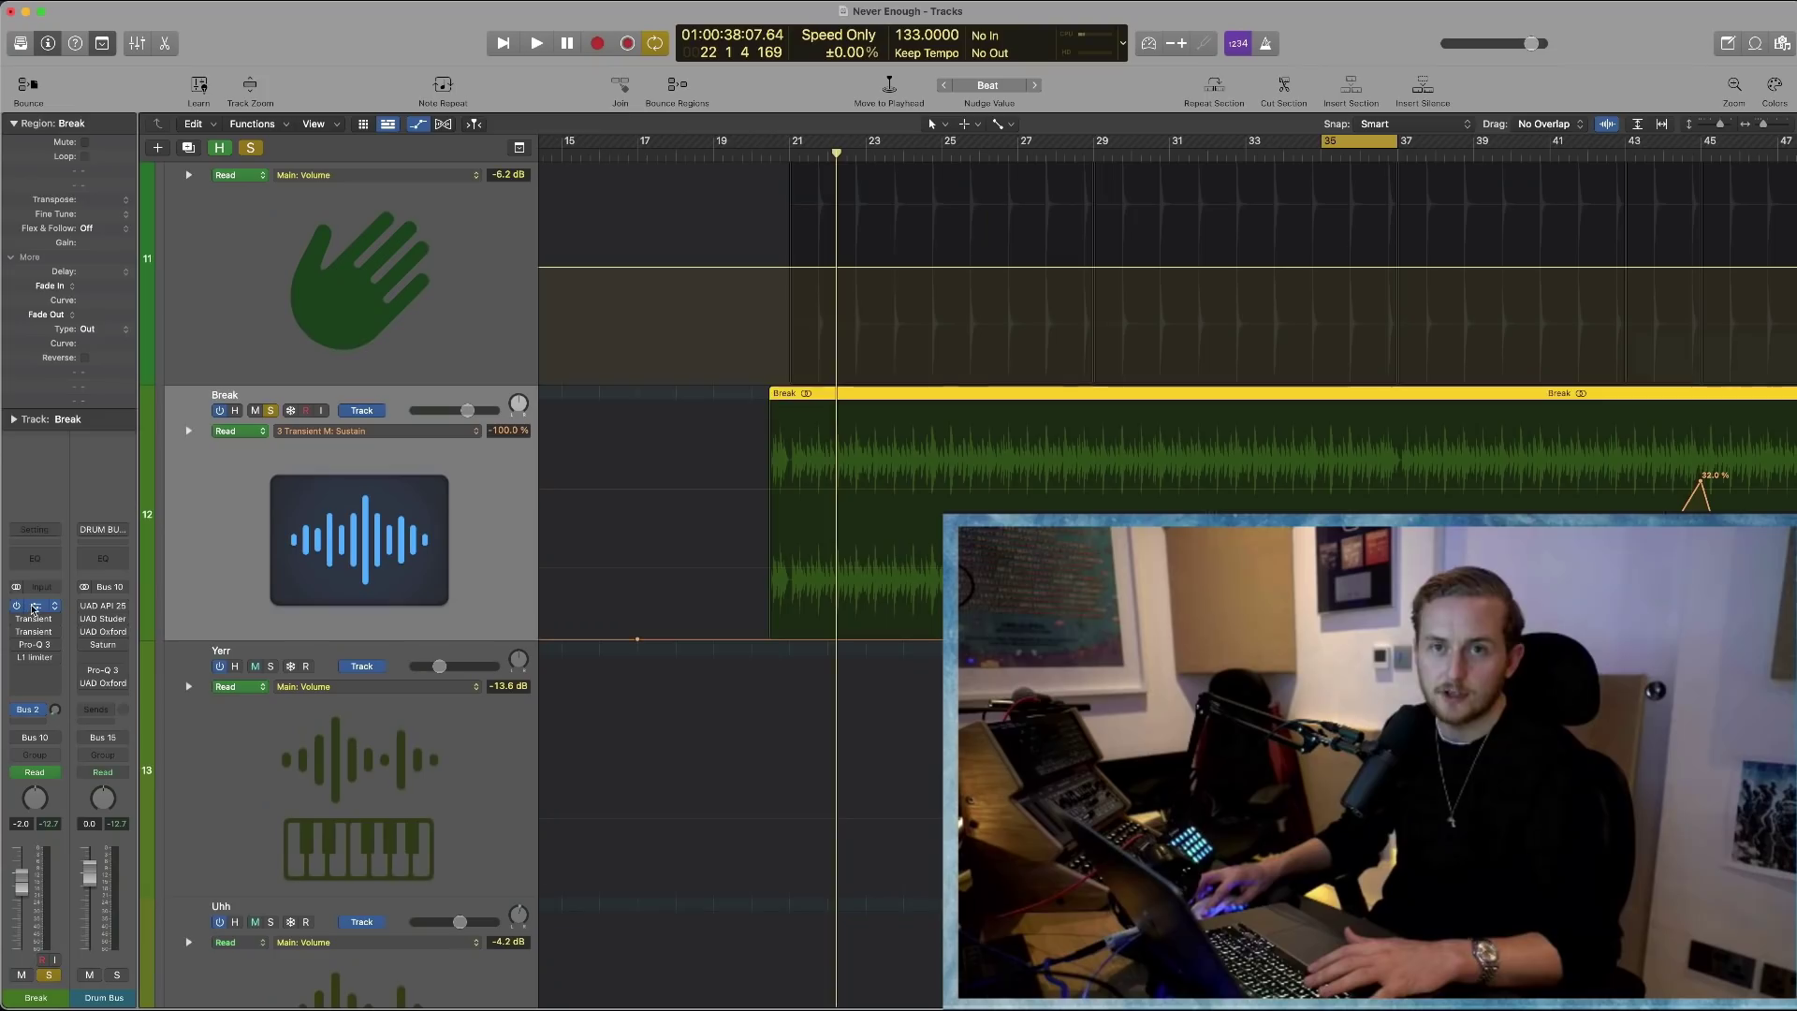
Enable the Overdrive and first Transient Master plug-ins on the Break track, auditioning the loop with each
left_click(35, 605)
key("space")
left_click(35, 619)
key("space")
key("space")
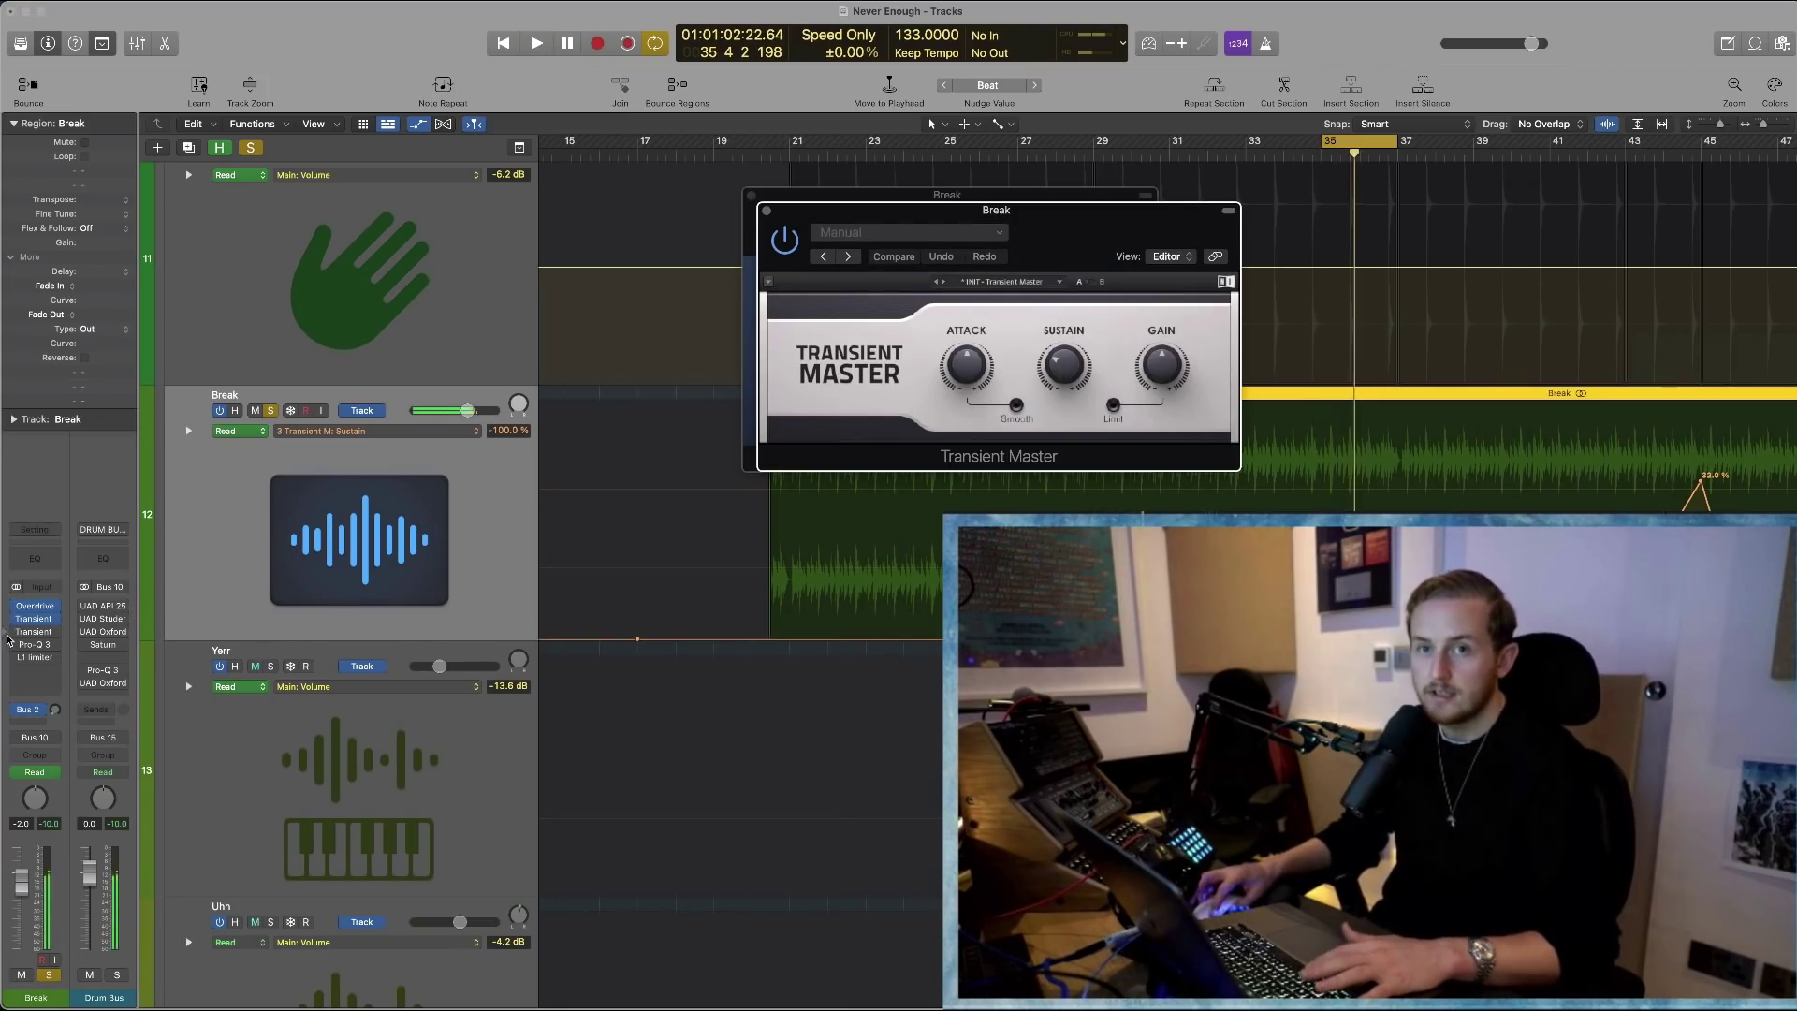
Enable the second Transient Master and the Pro-Q 3 on the Break track while auditioning the loop
left_click(18, 618)
key("space")
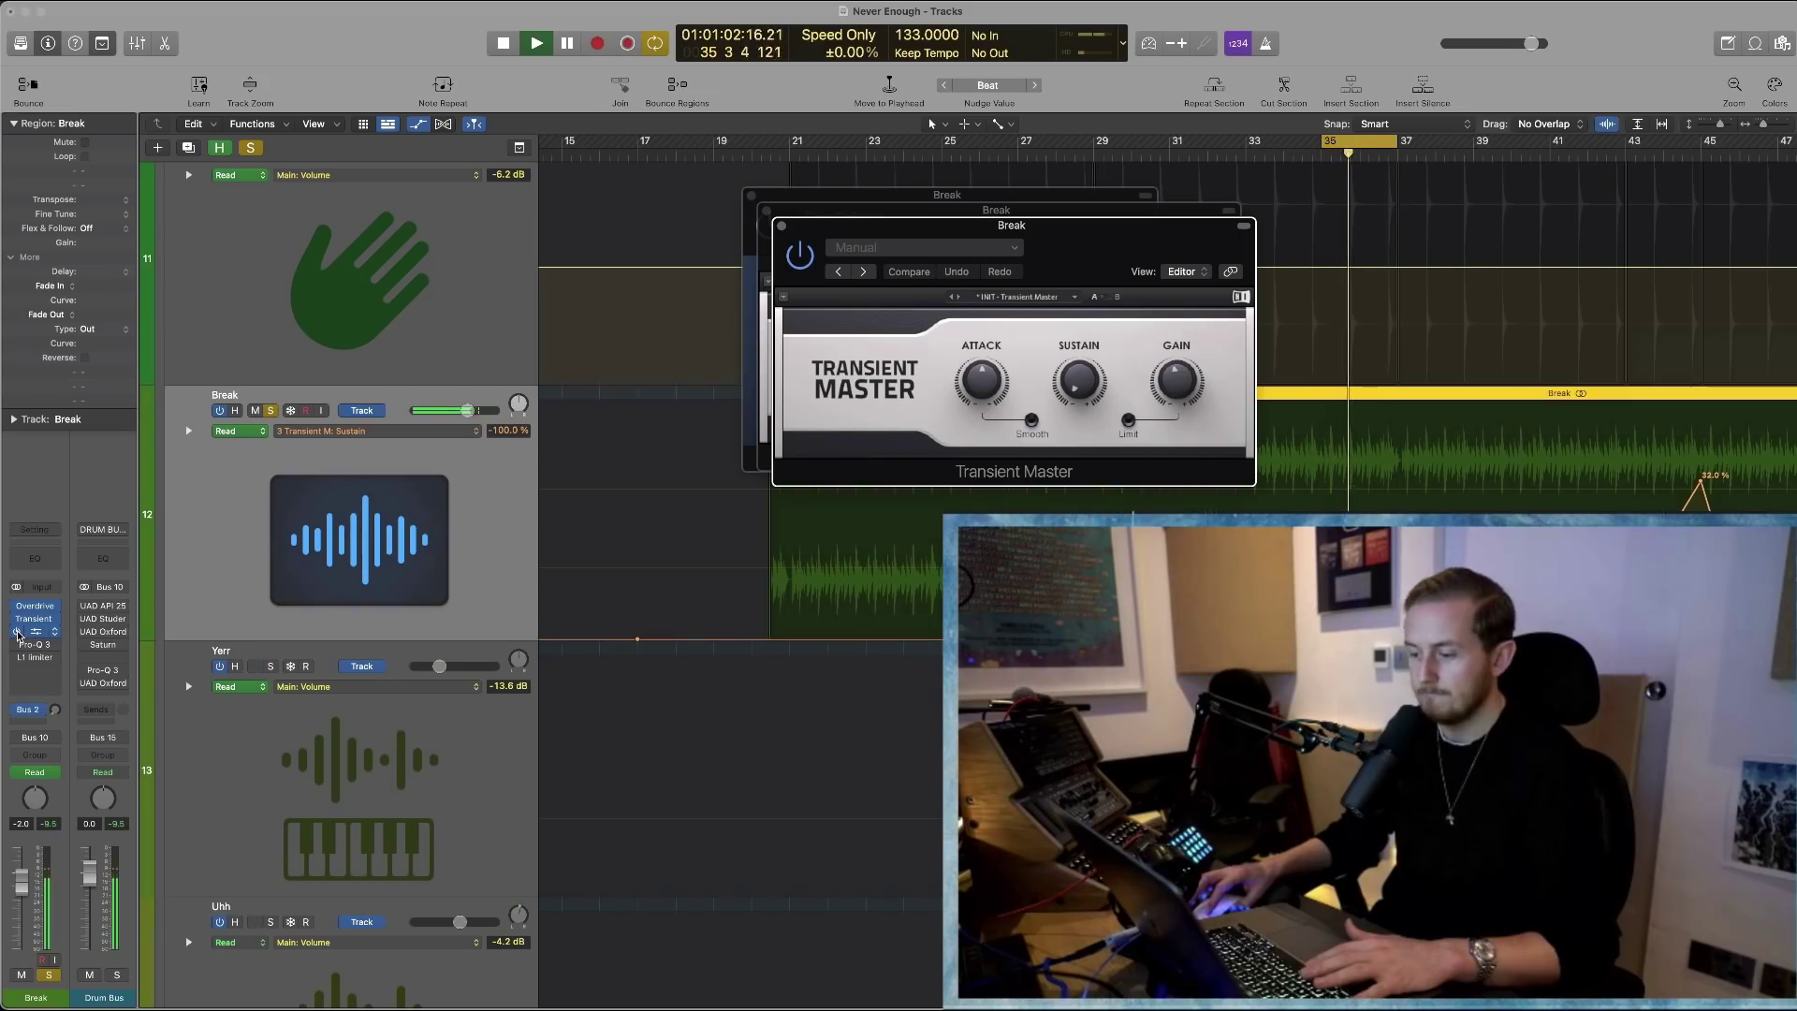
key("space")
left_click(18, 649)
Close the Break track's plug-in windows and examine its Transient Master Sustain automation from around bar 36
key("Escape")
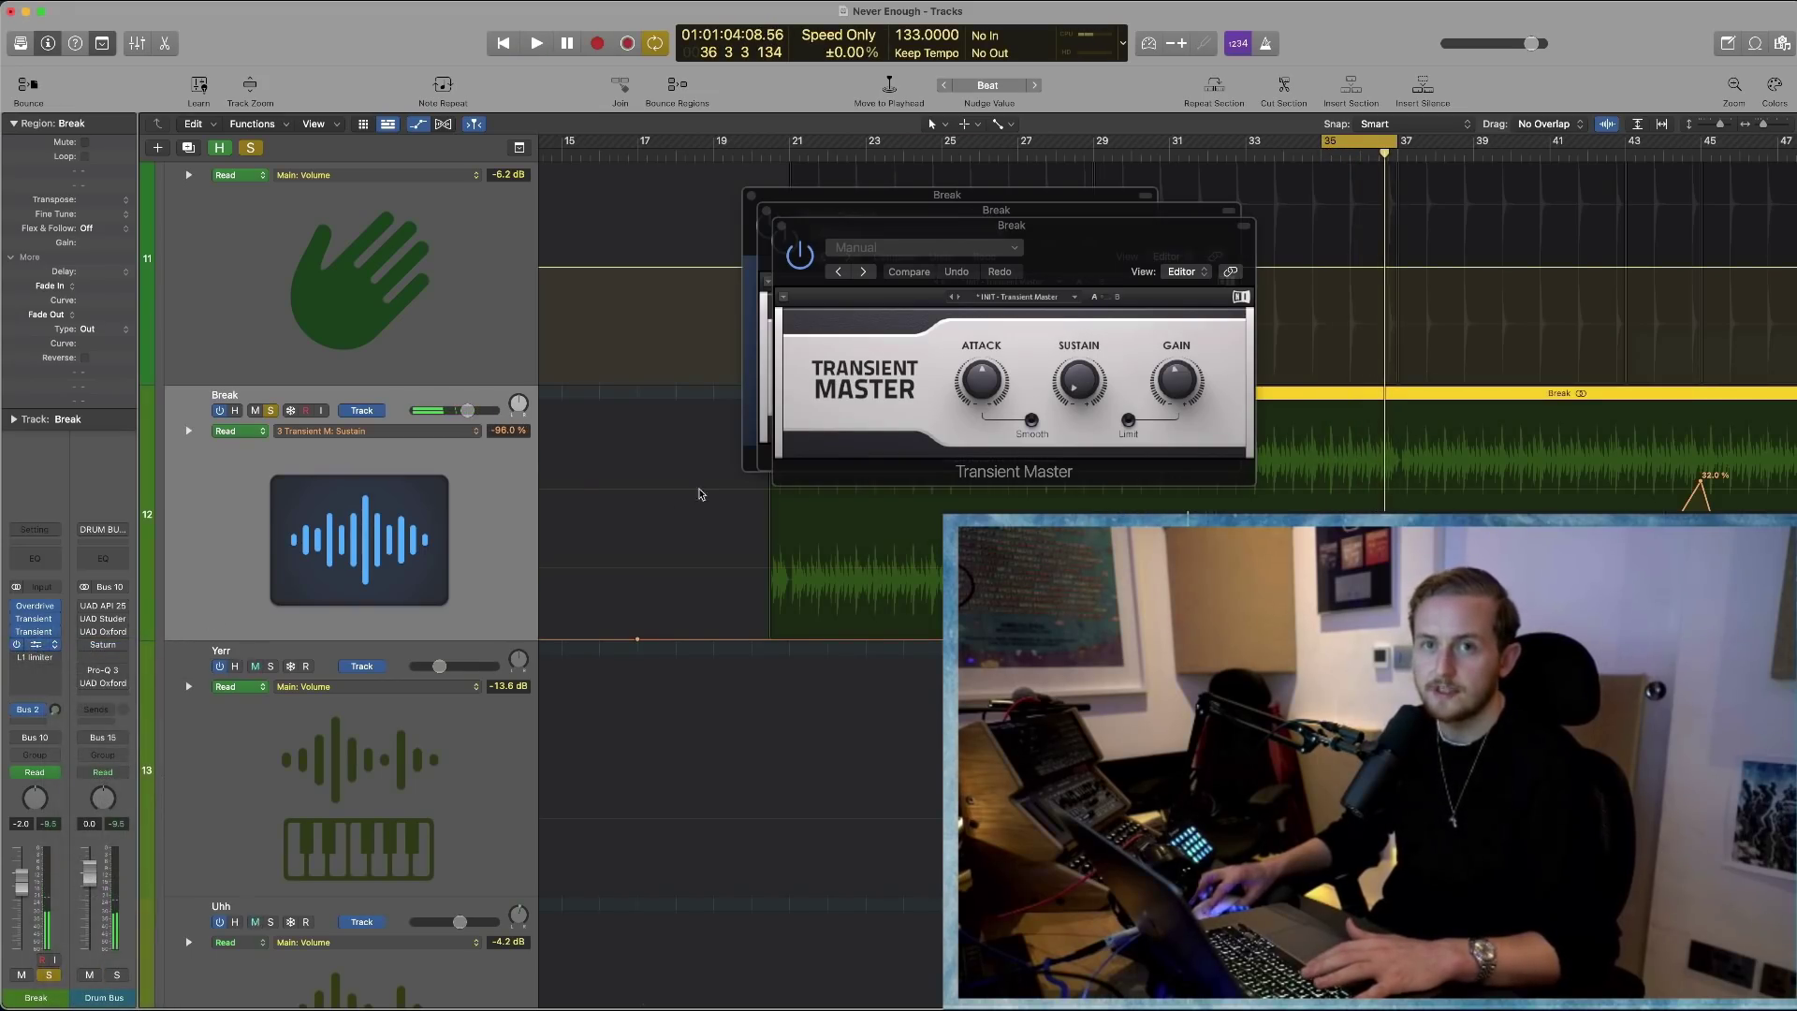
key("comma")
left_click(783, 228)
left_click(765, 210)
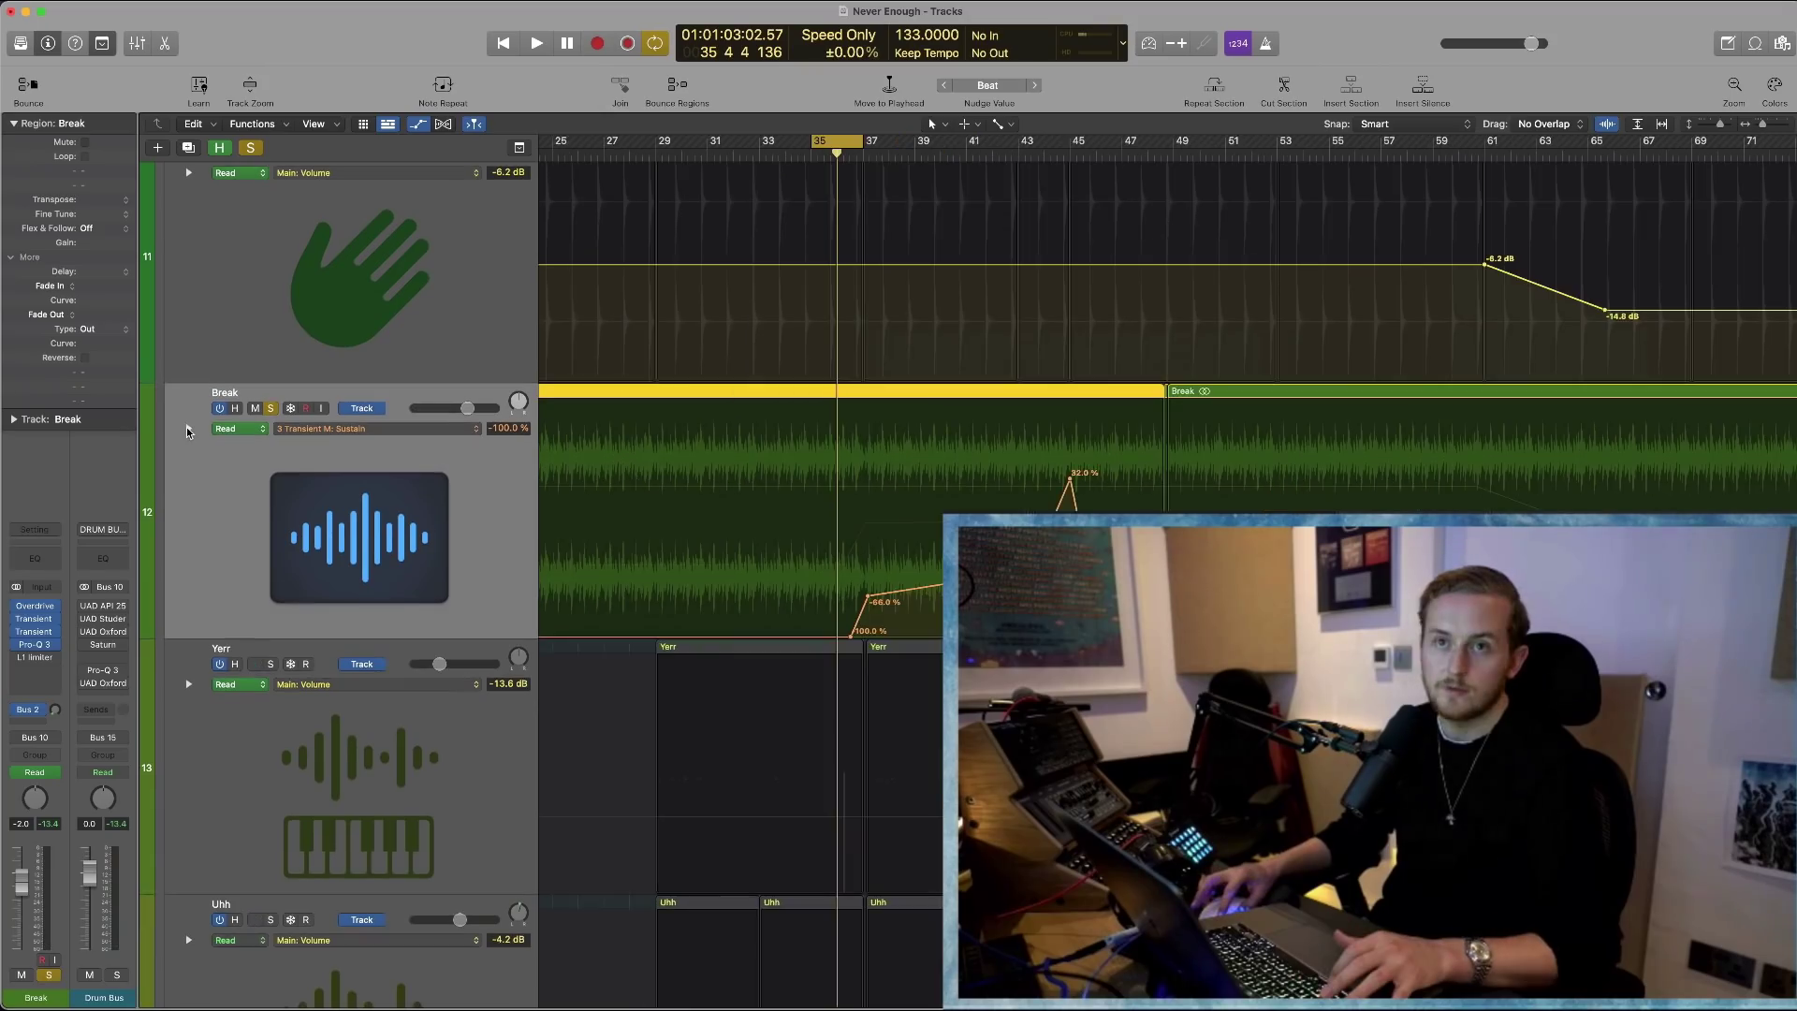
scroll(905, 535, "down", 3)
key("v")
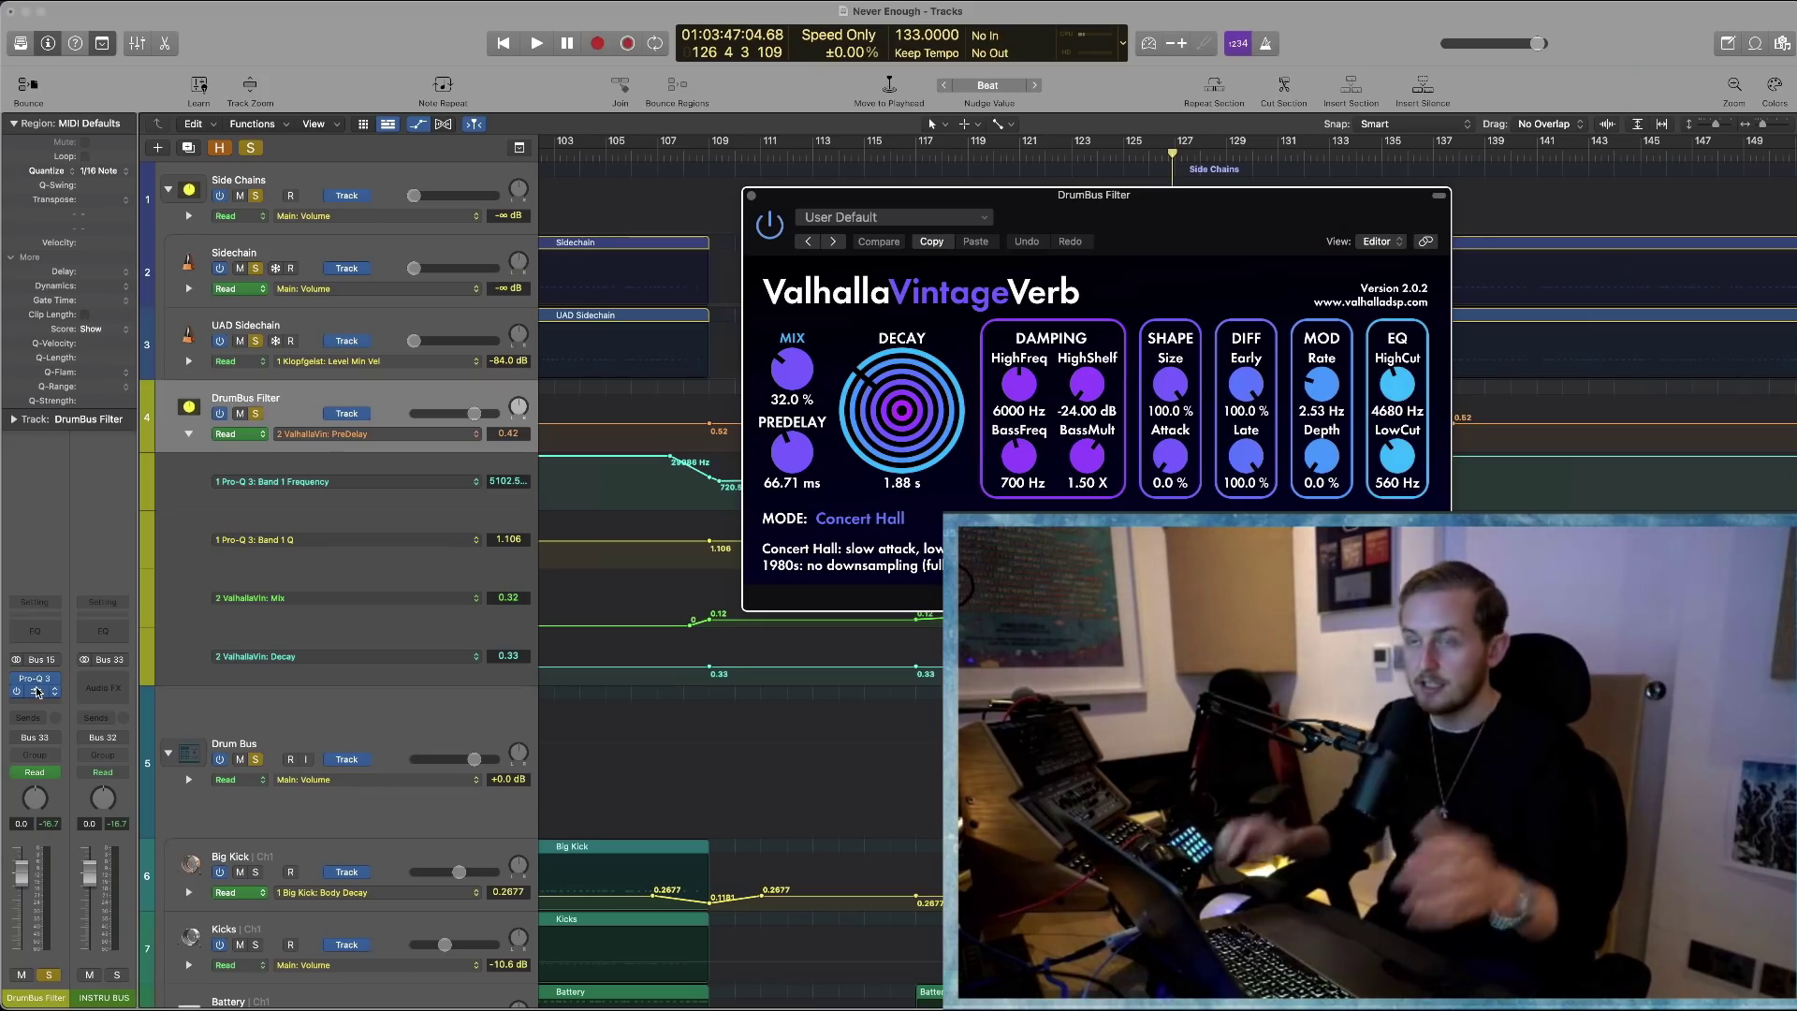
Close the ValhallaVintageVerb window and play the DrumBus Filter automation from about bar 105
left_click(751, 197)
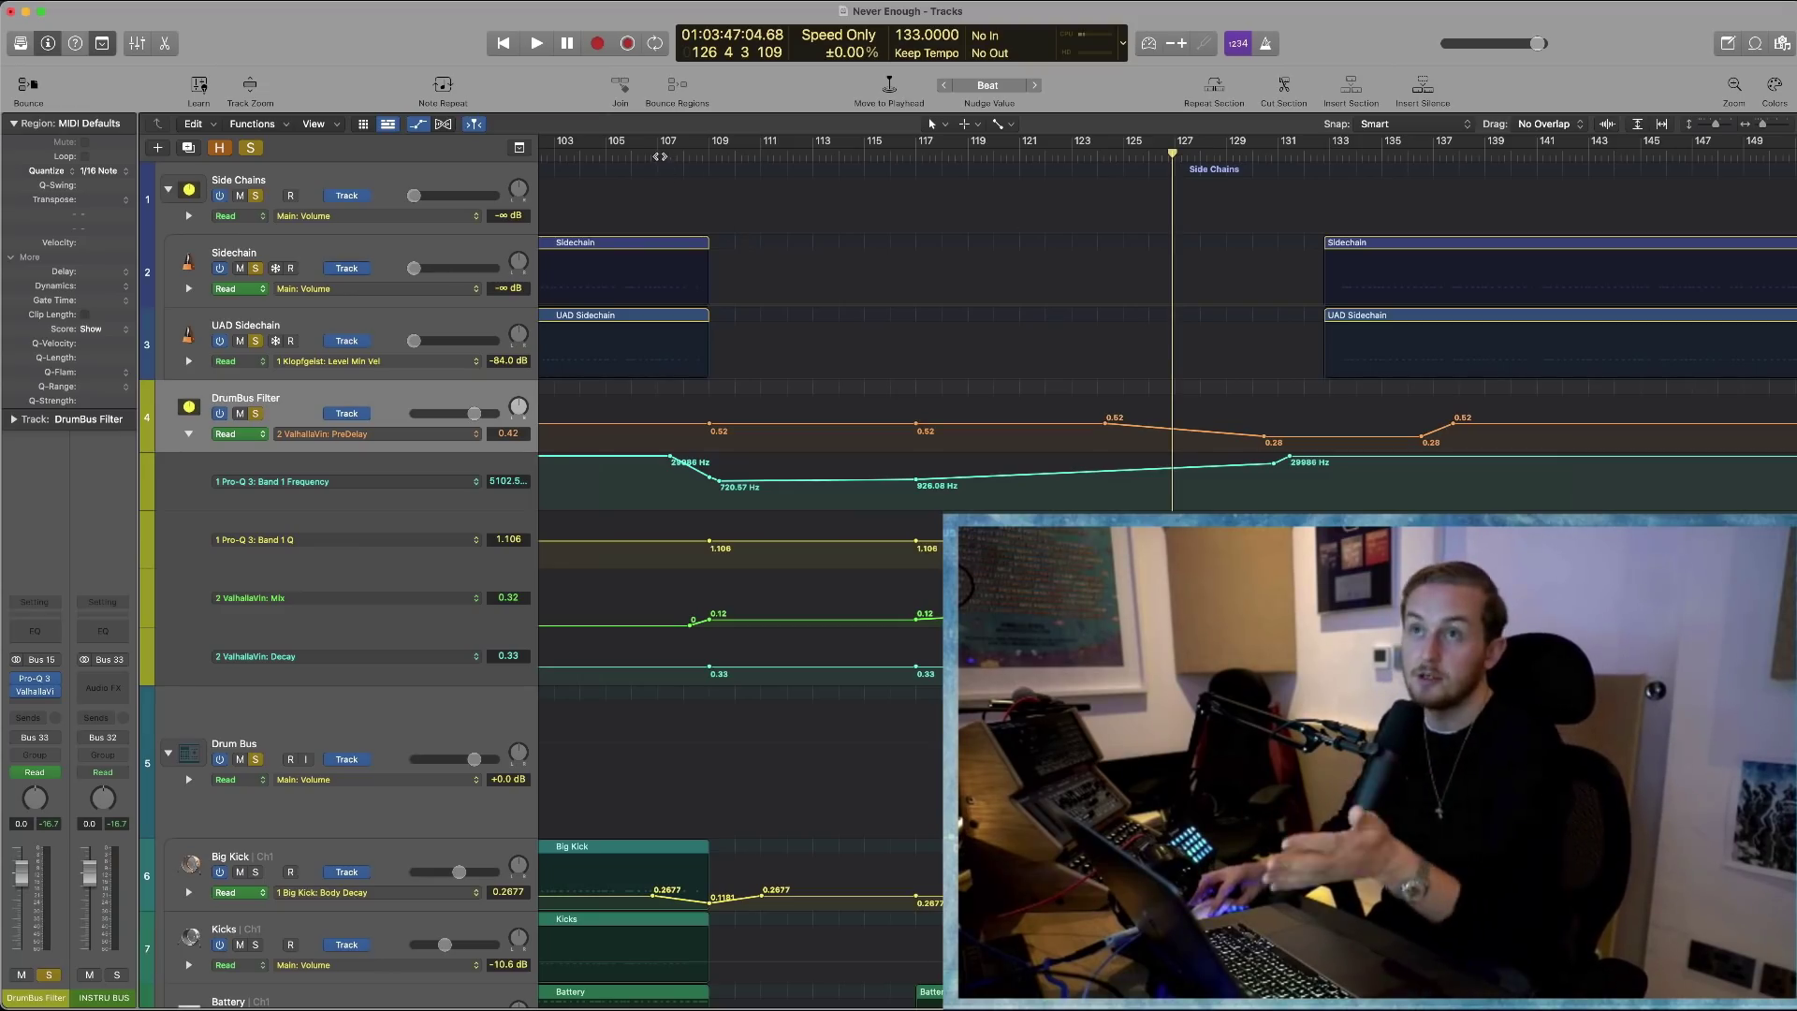
left_click(626, 154)
key("space")
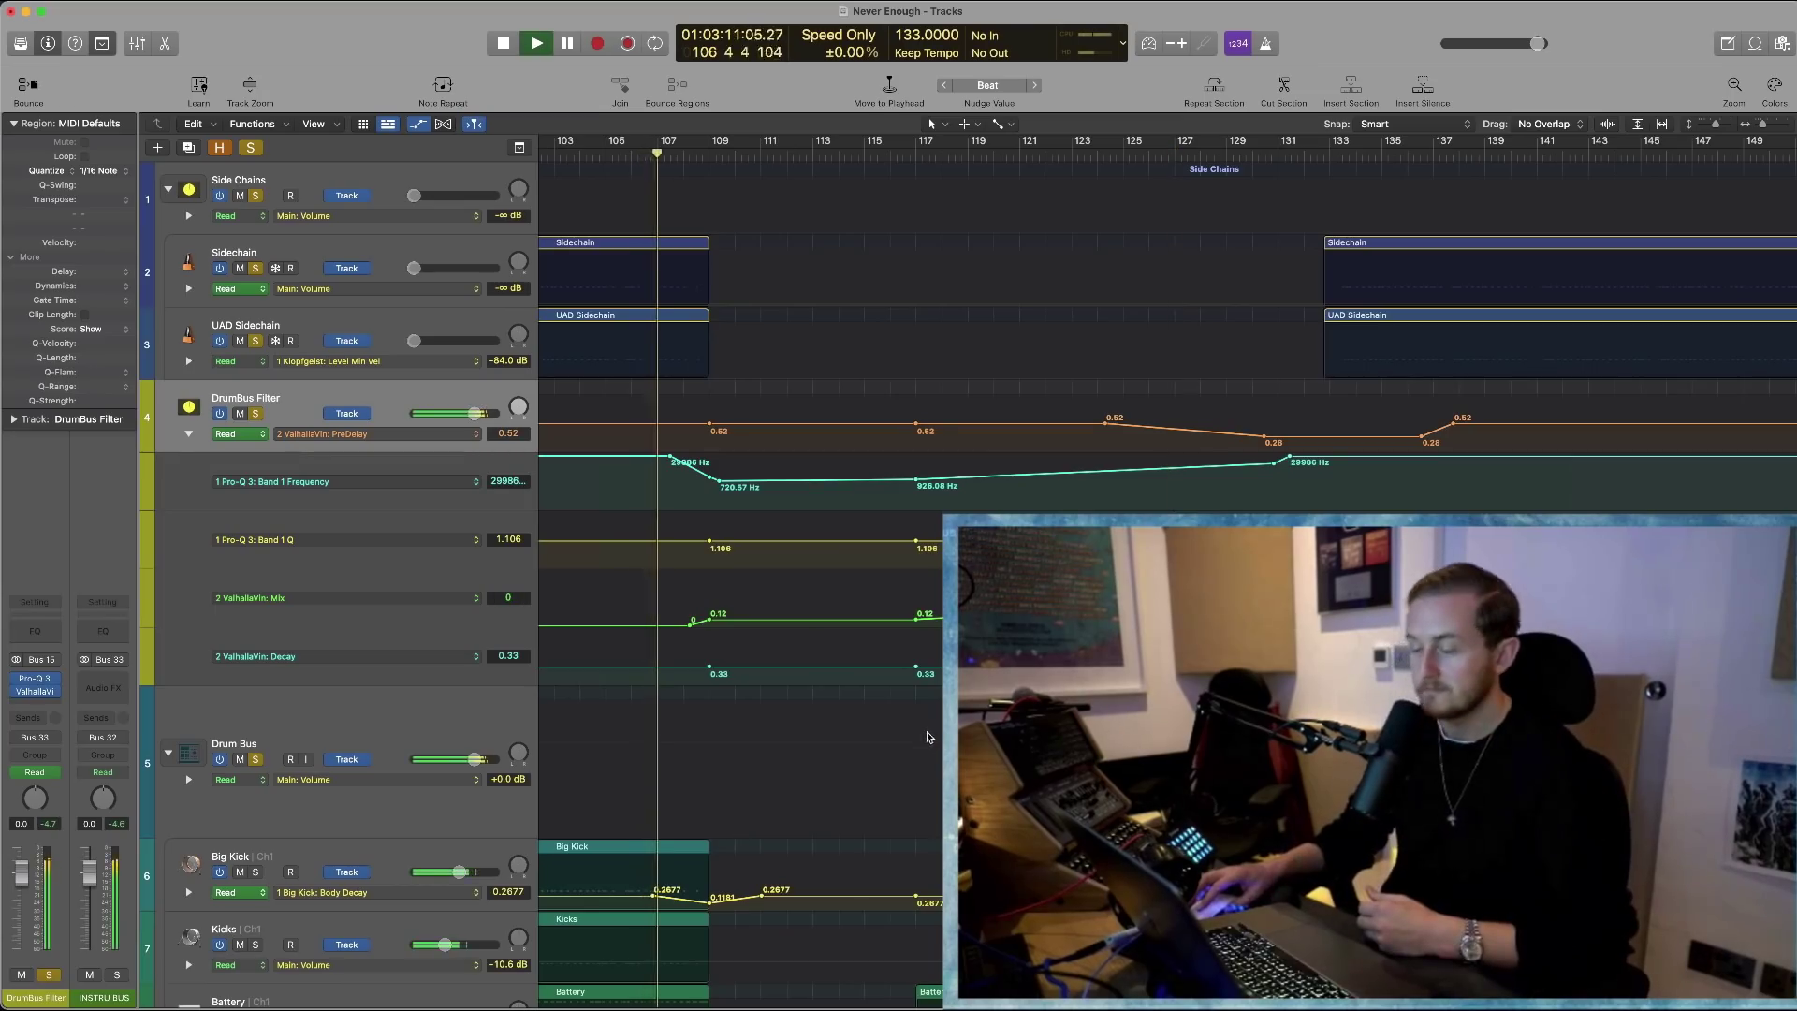
scroll(767, 561, "left", 3)
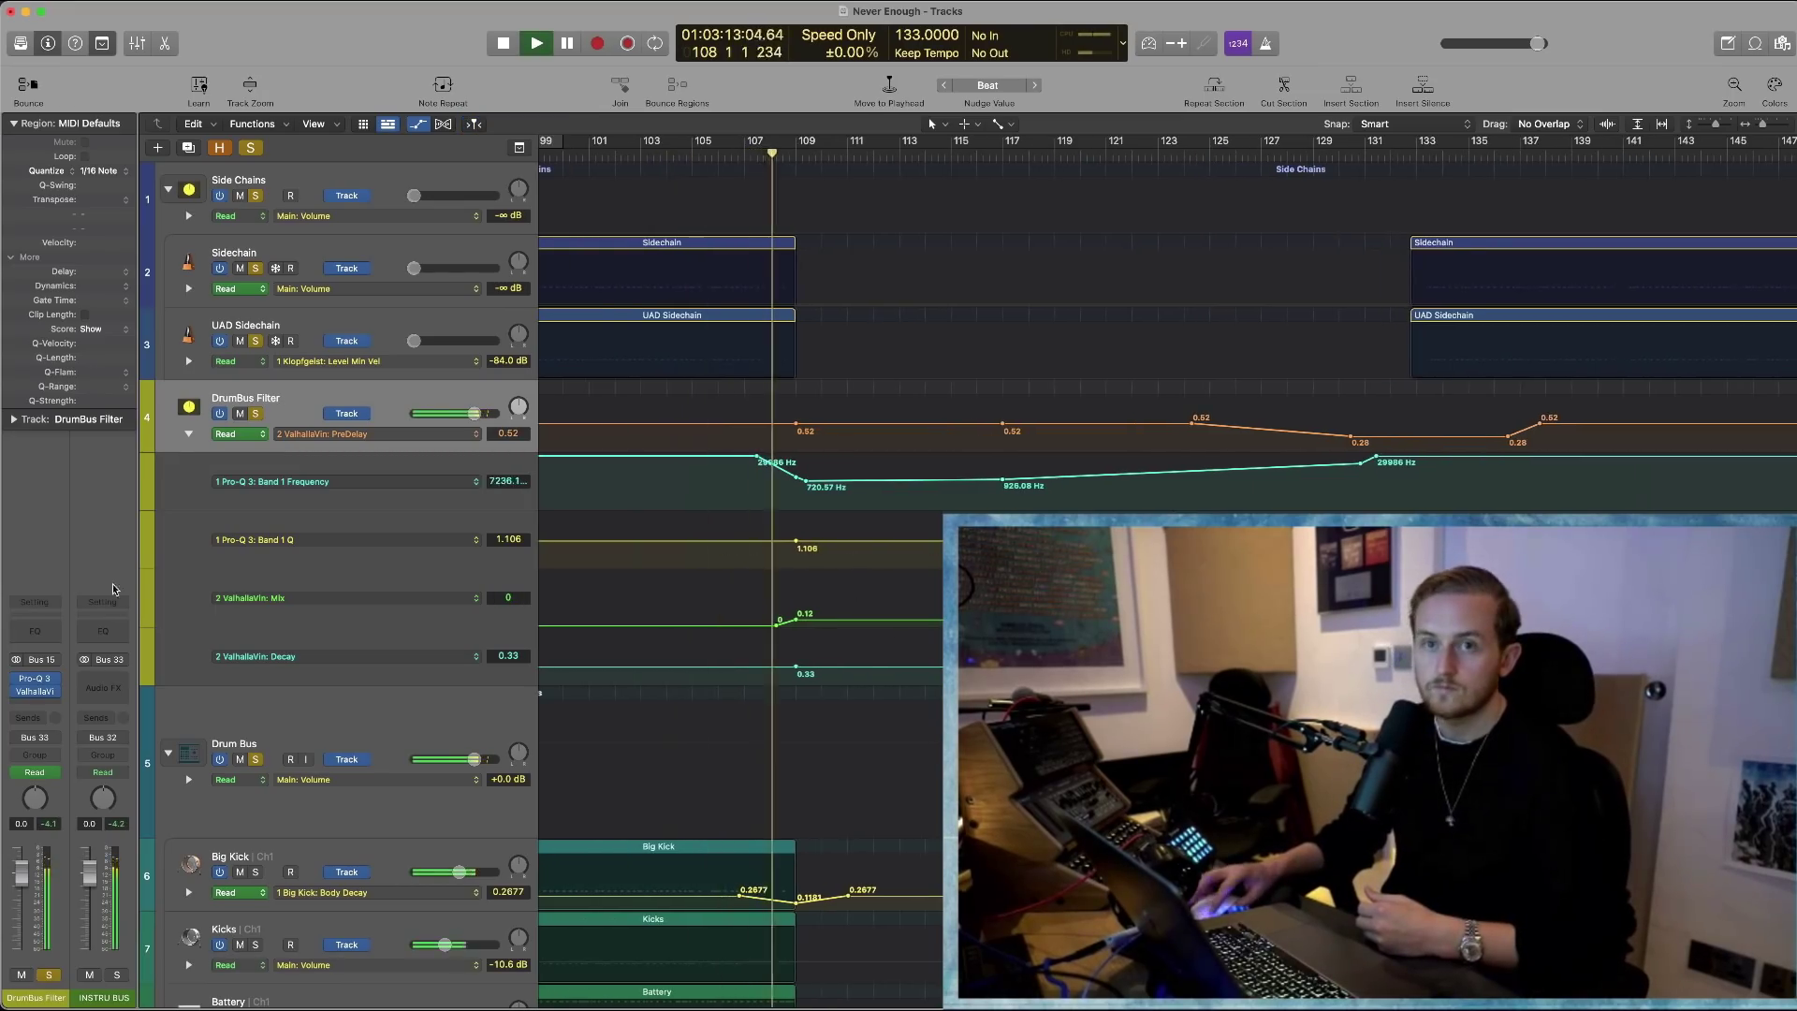
Open the DrumBus Filter's ValhallaVintageVerb, watch its automated Mix and Predelay during playback, and close the plug-in window
left_click(39, 681)
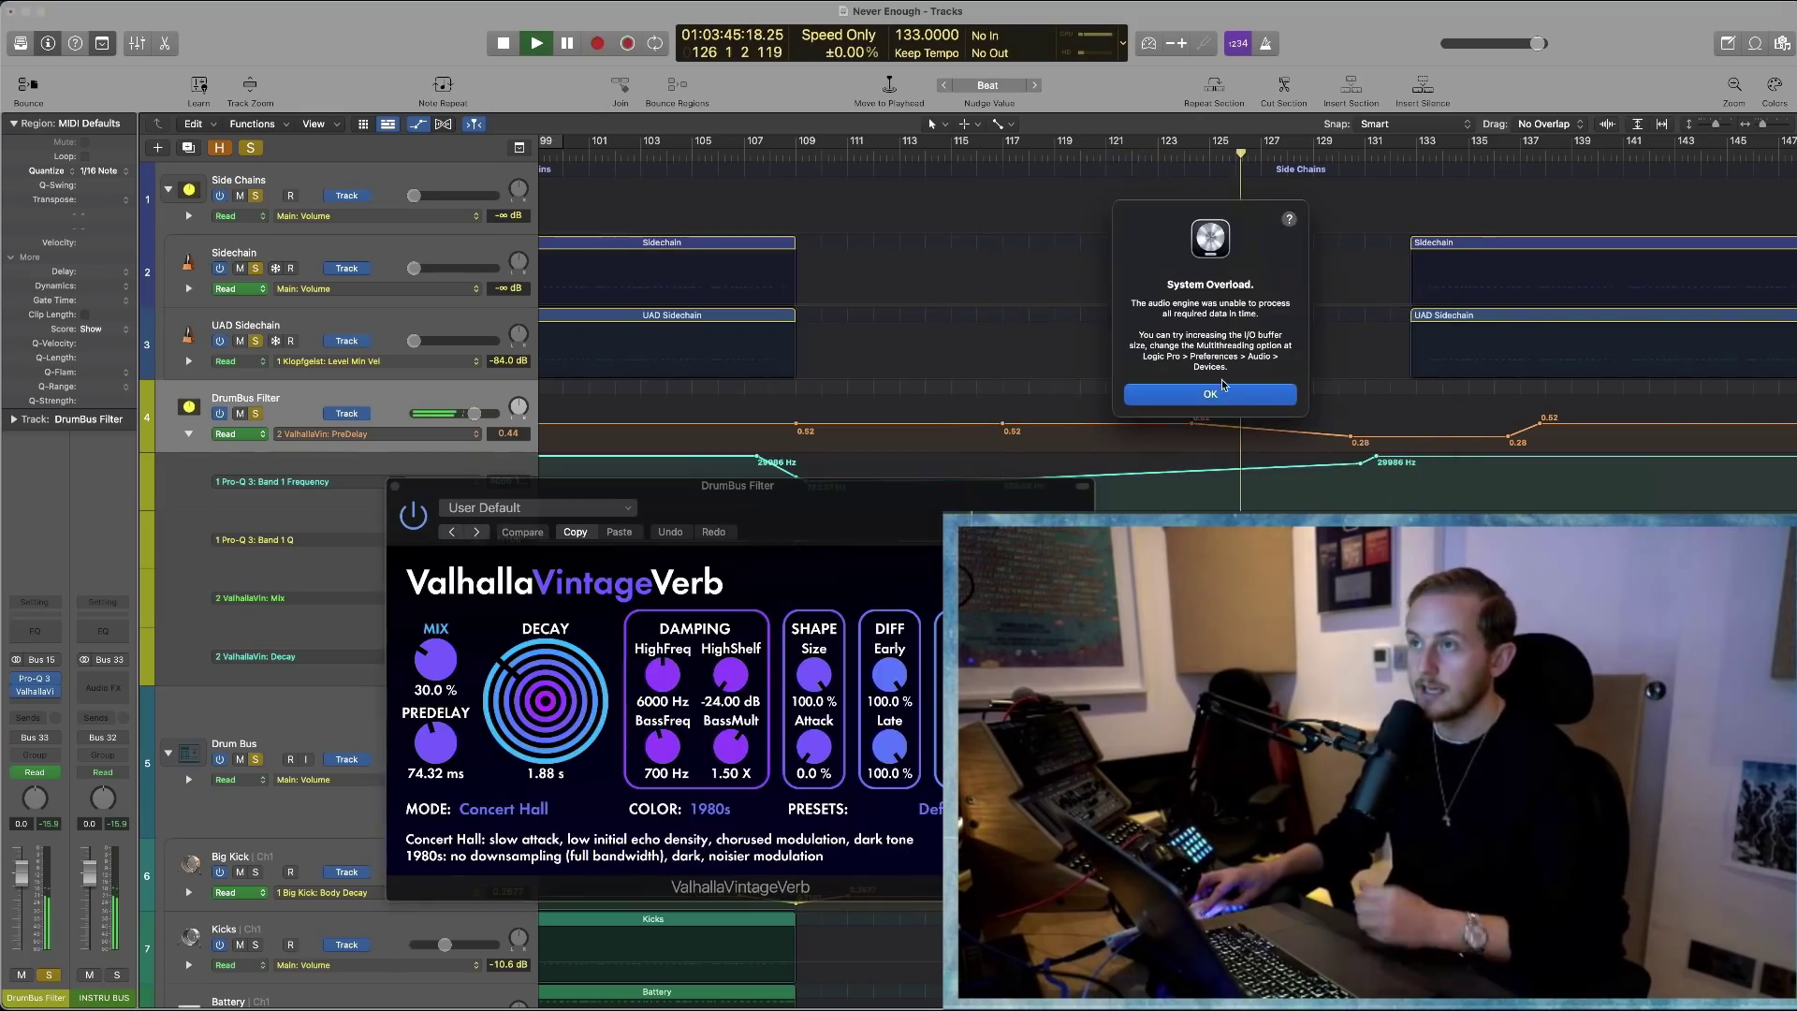
left_click(1217, 393)
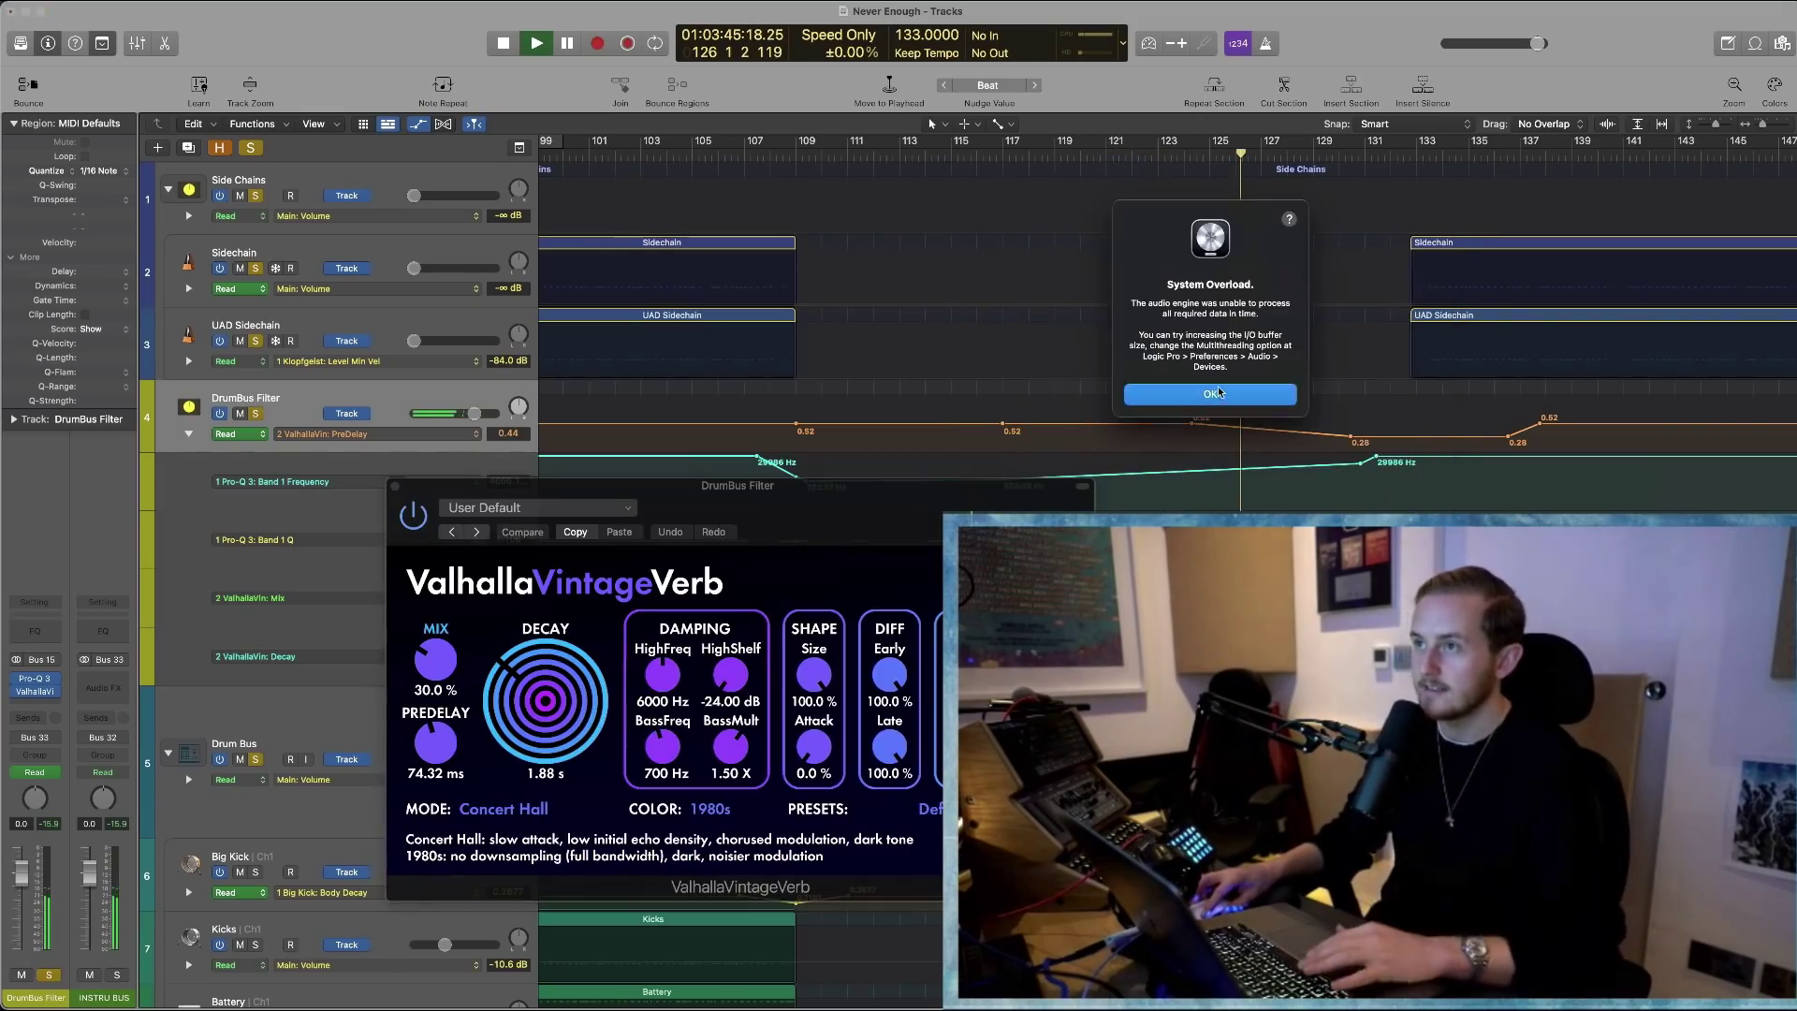
key("space")
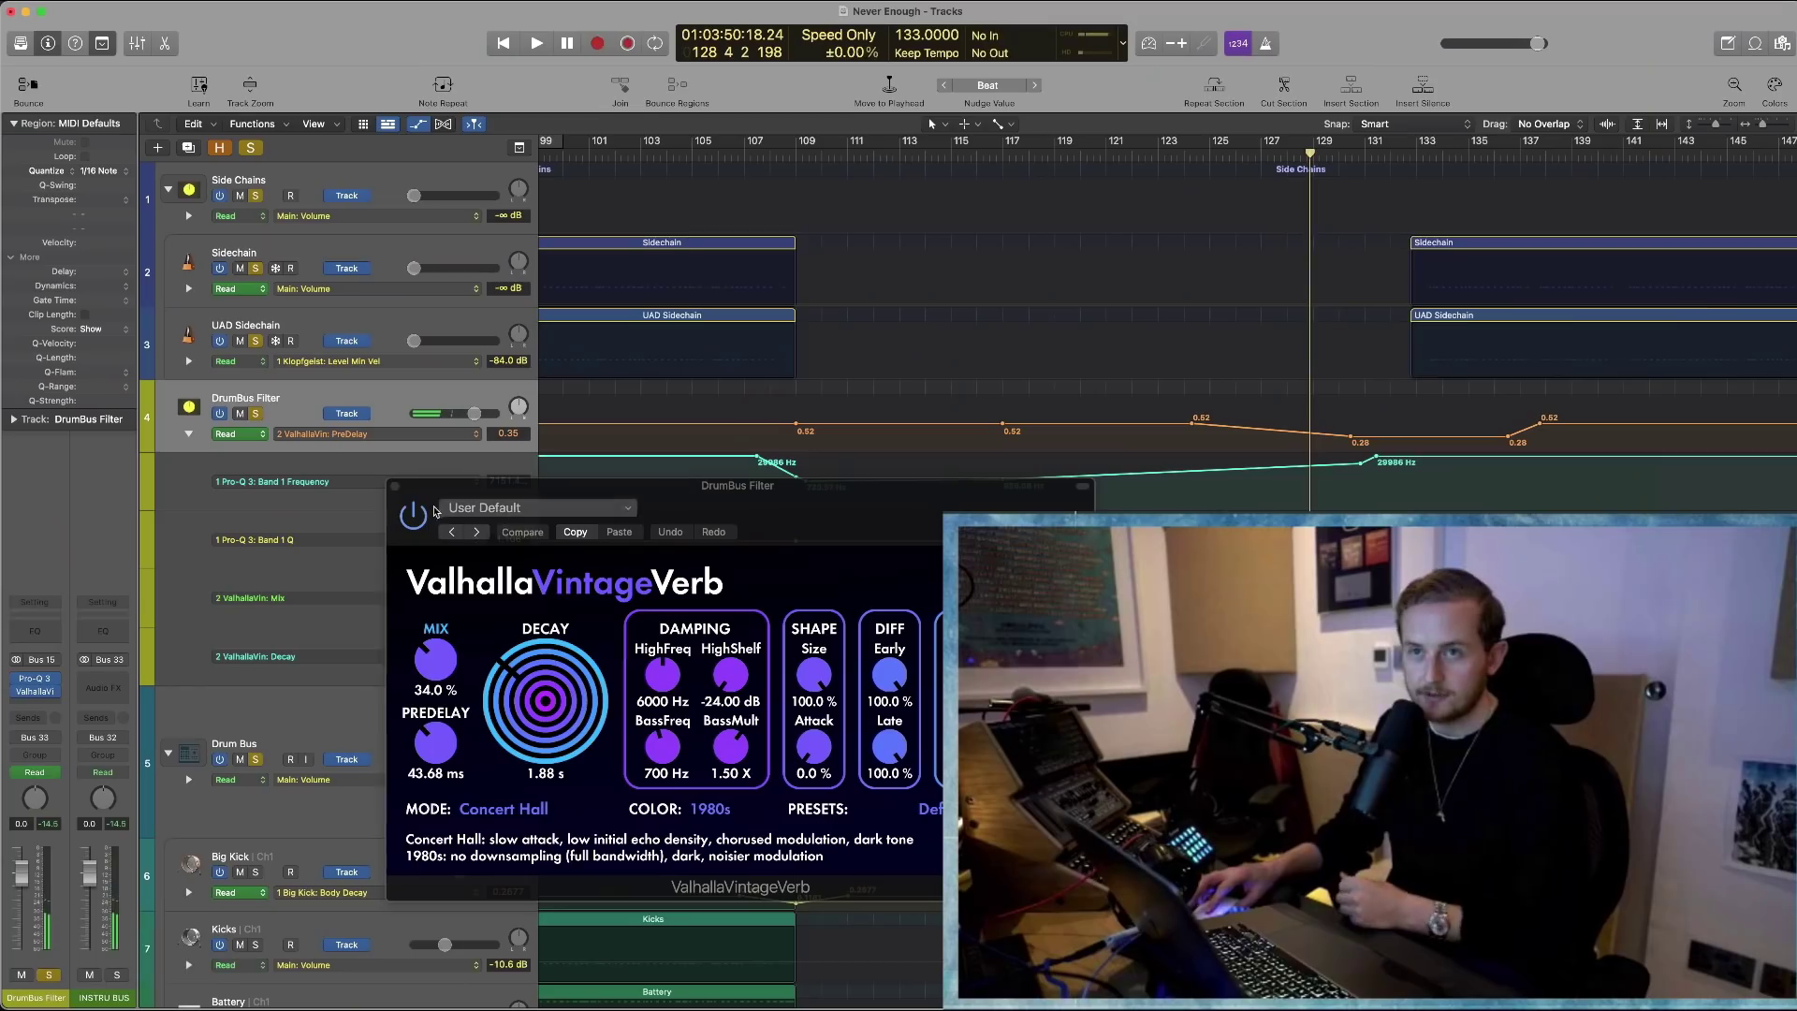
left_click(394, 487)
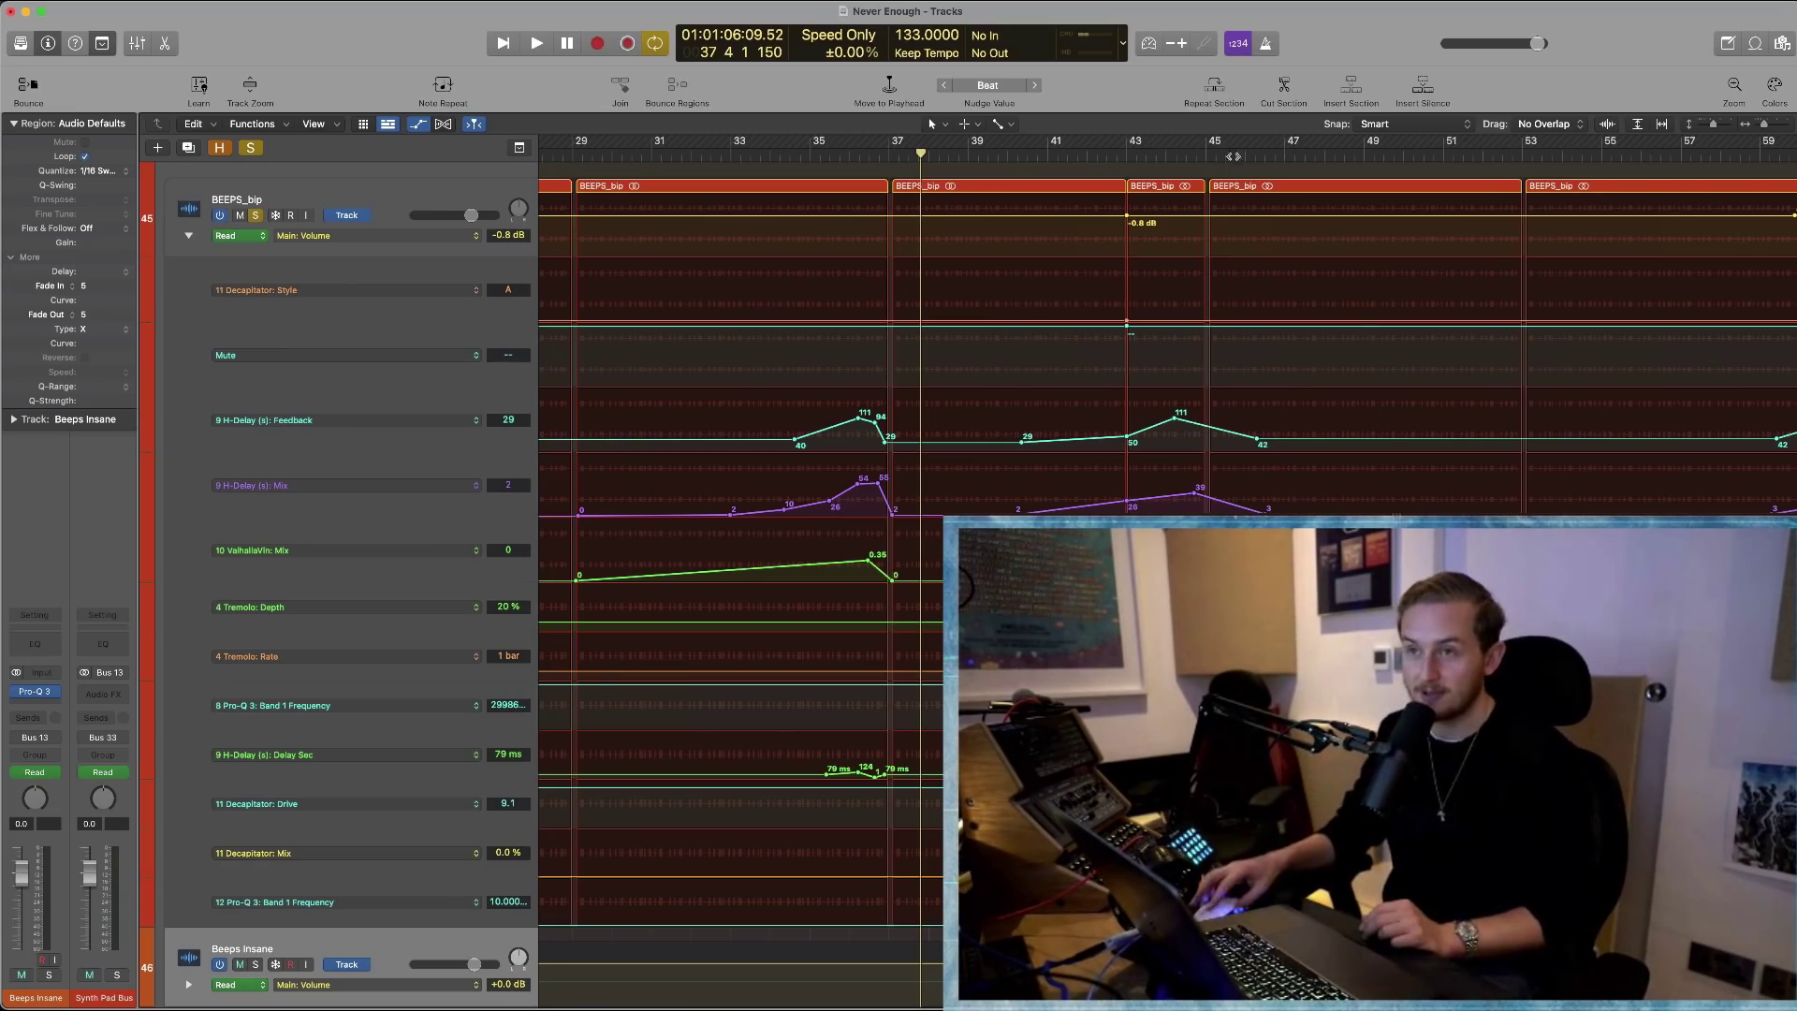
Play the BEEPS_bip track's delay and reverb automation from about bar 34 and examine its curves around bars 53 to 77
double_click(787, 150)
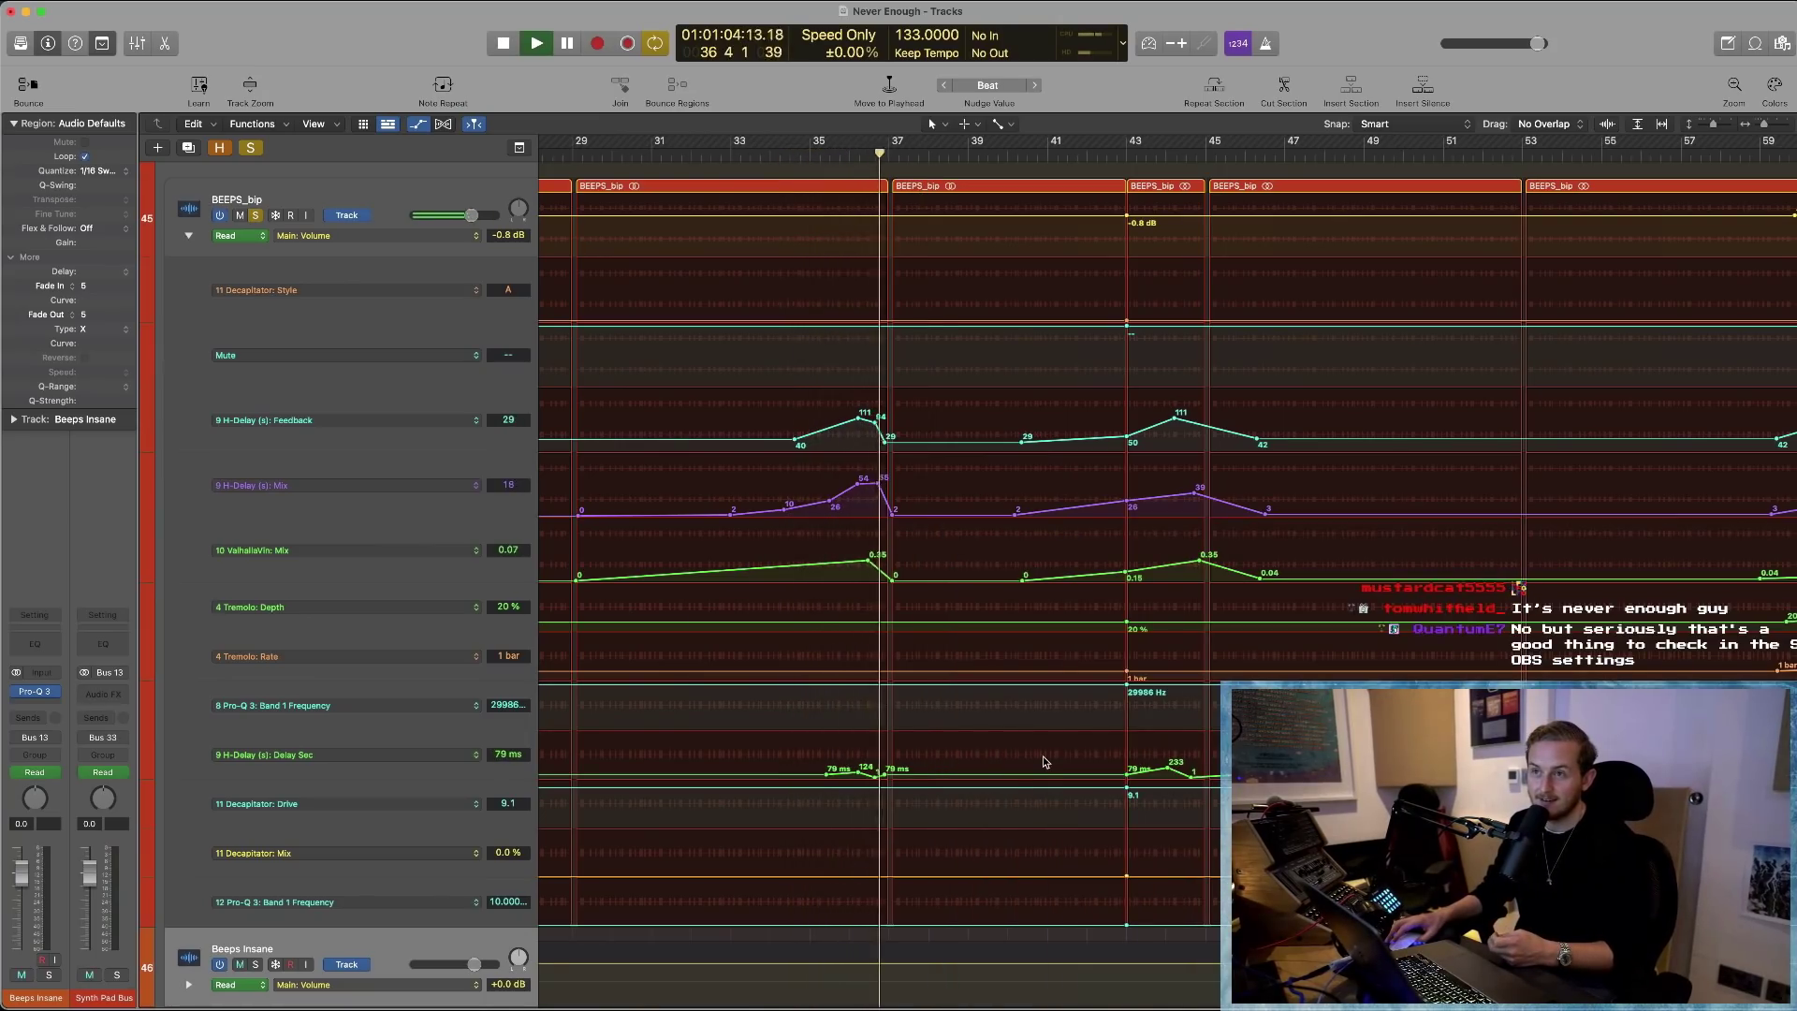
key("space")
scroll(1043, 755, "right", 10)
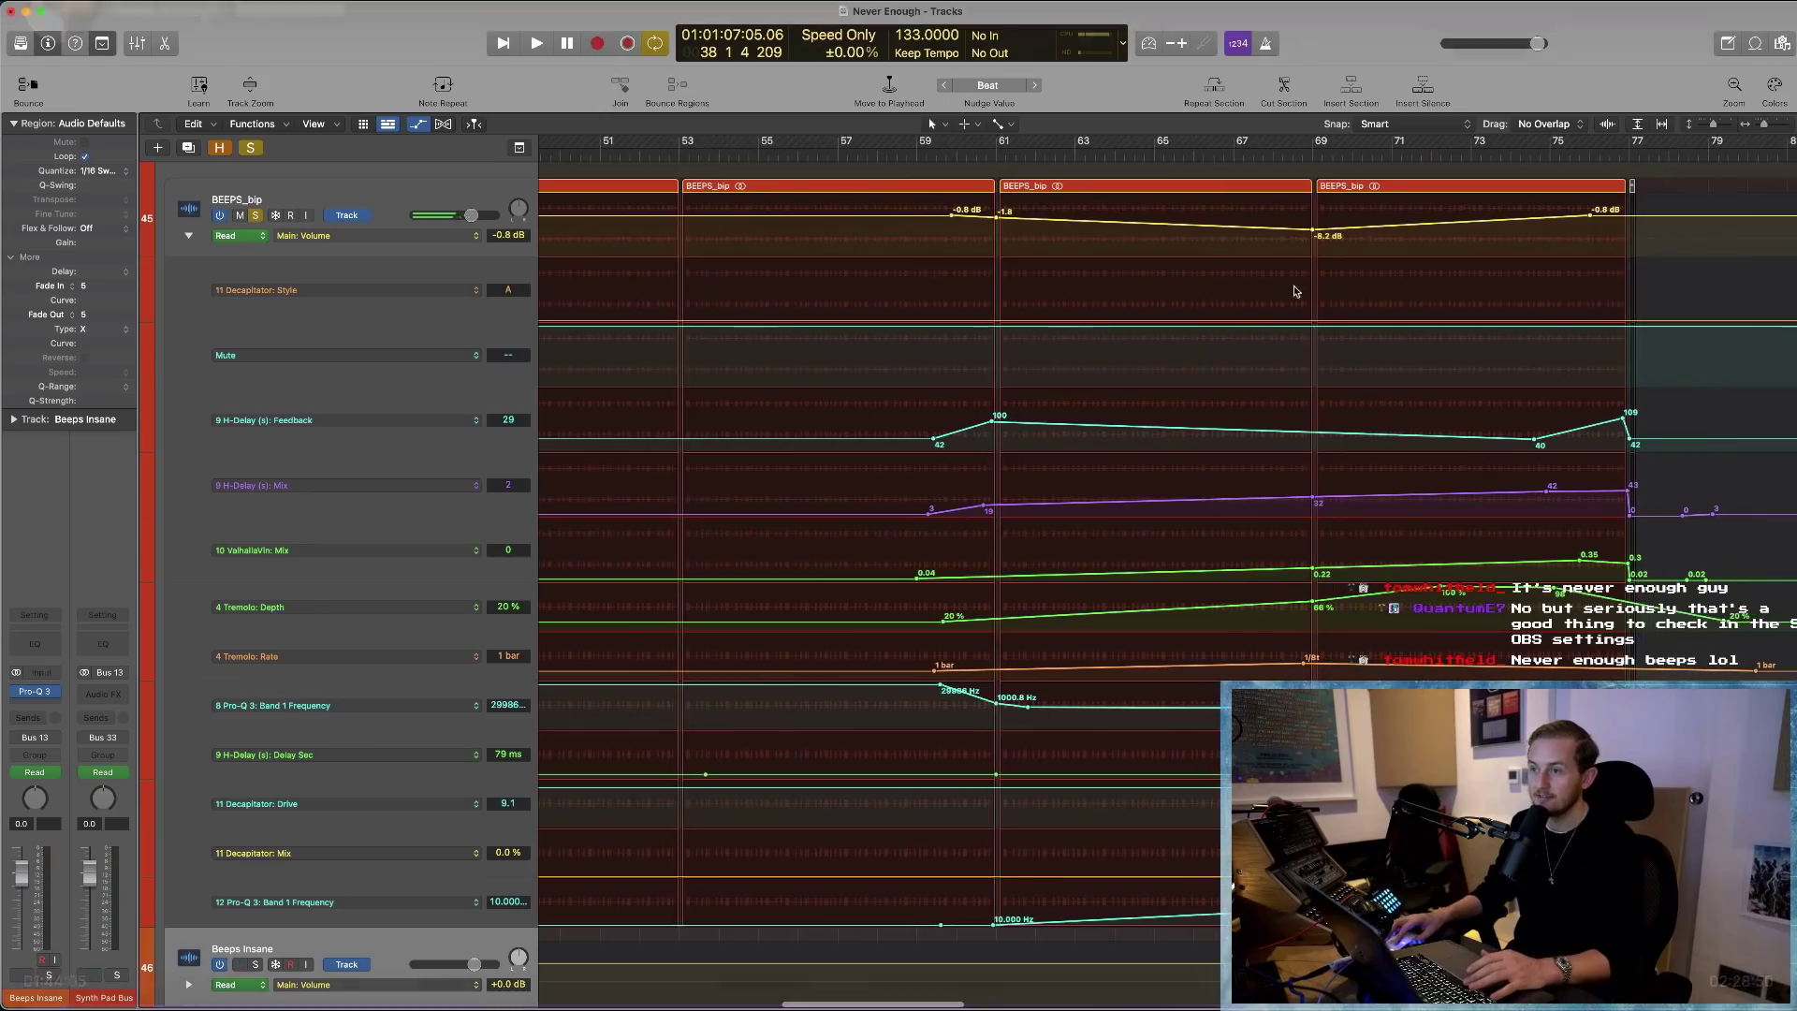
key("space")
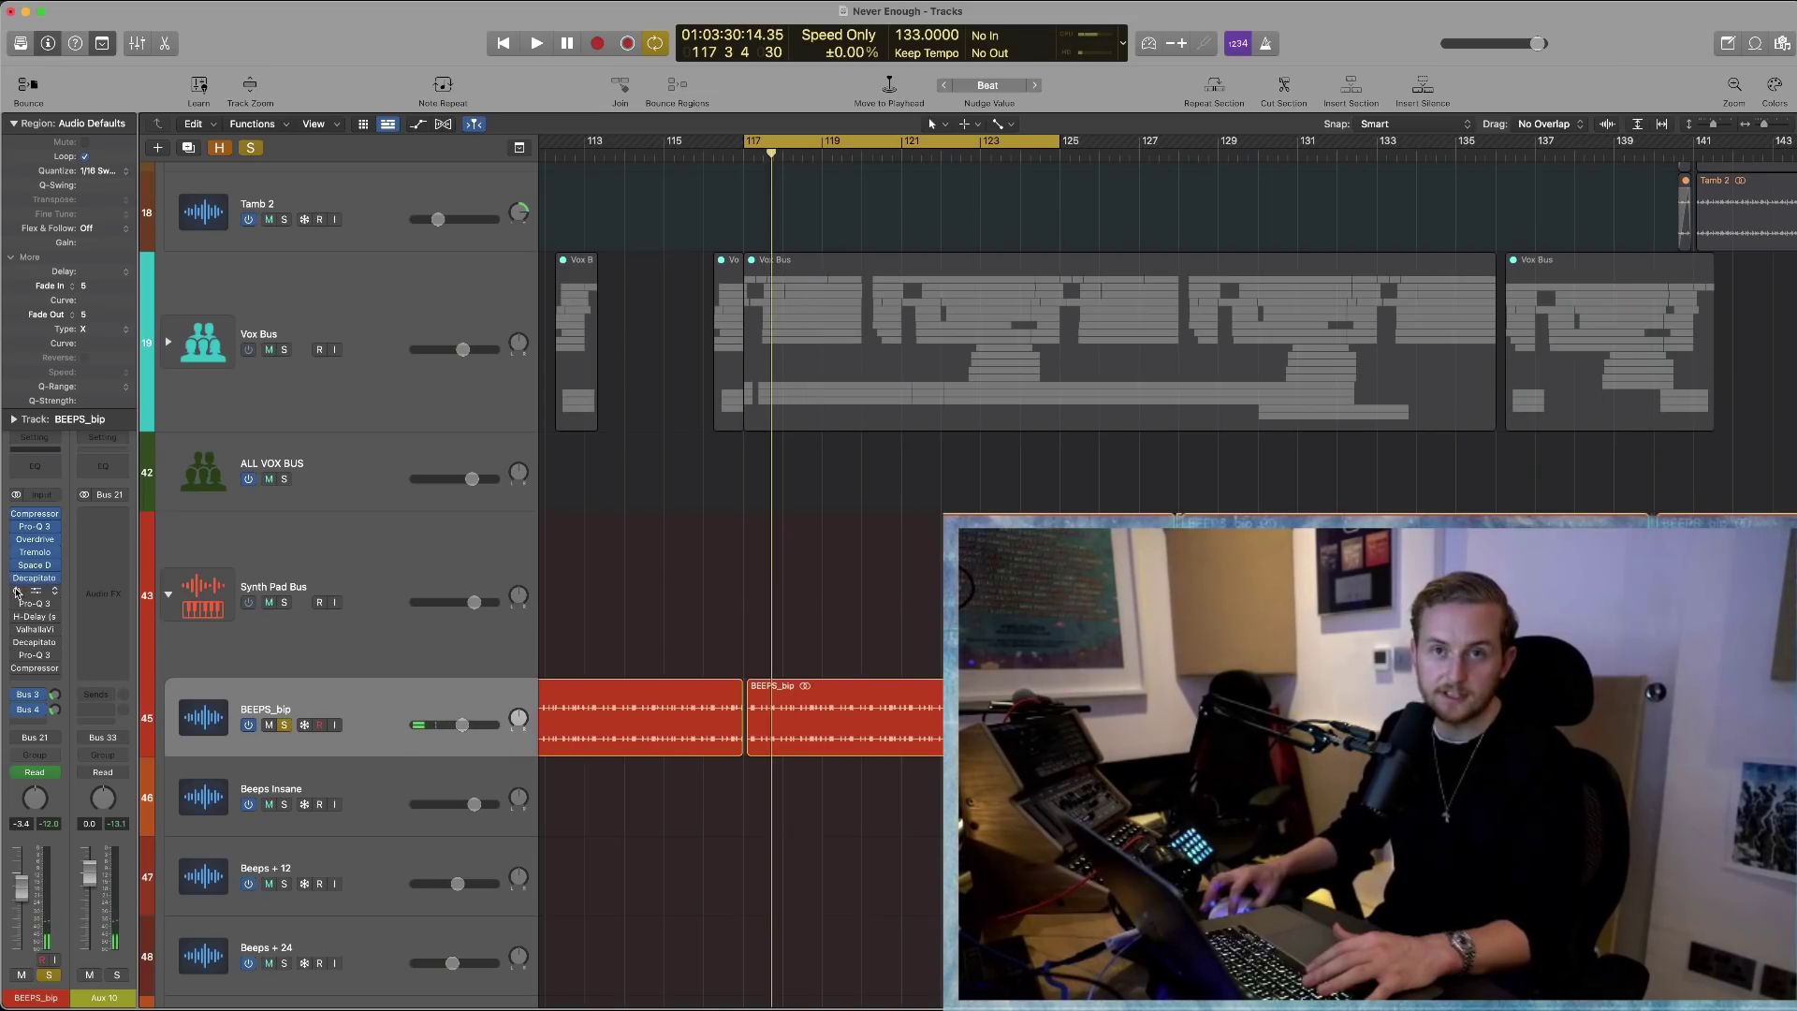
Try another Drive amount on the BEEPS_bip Decapitator, undo it, and adjust the FX amount of the track's Decimort 2
left_click(31, 581)
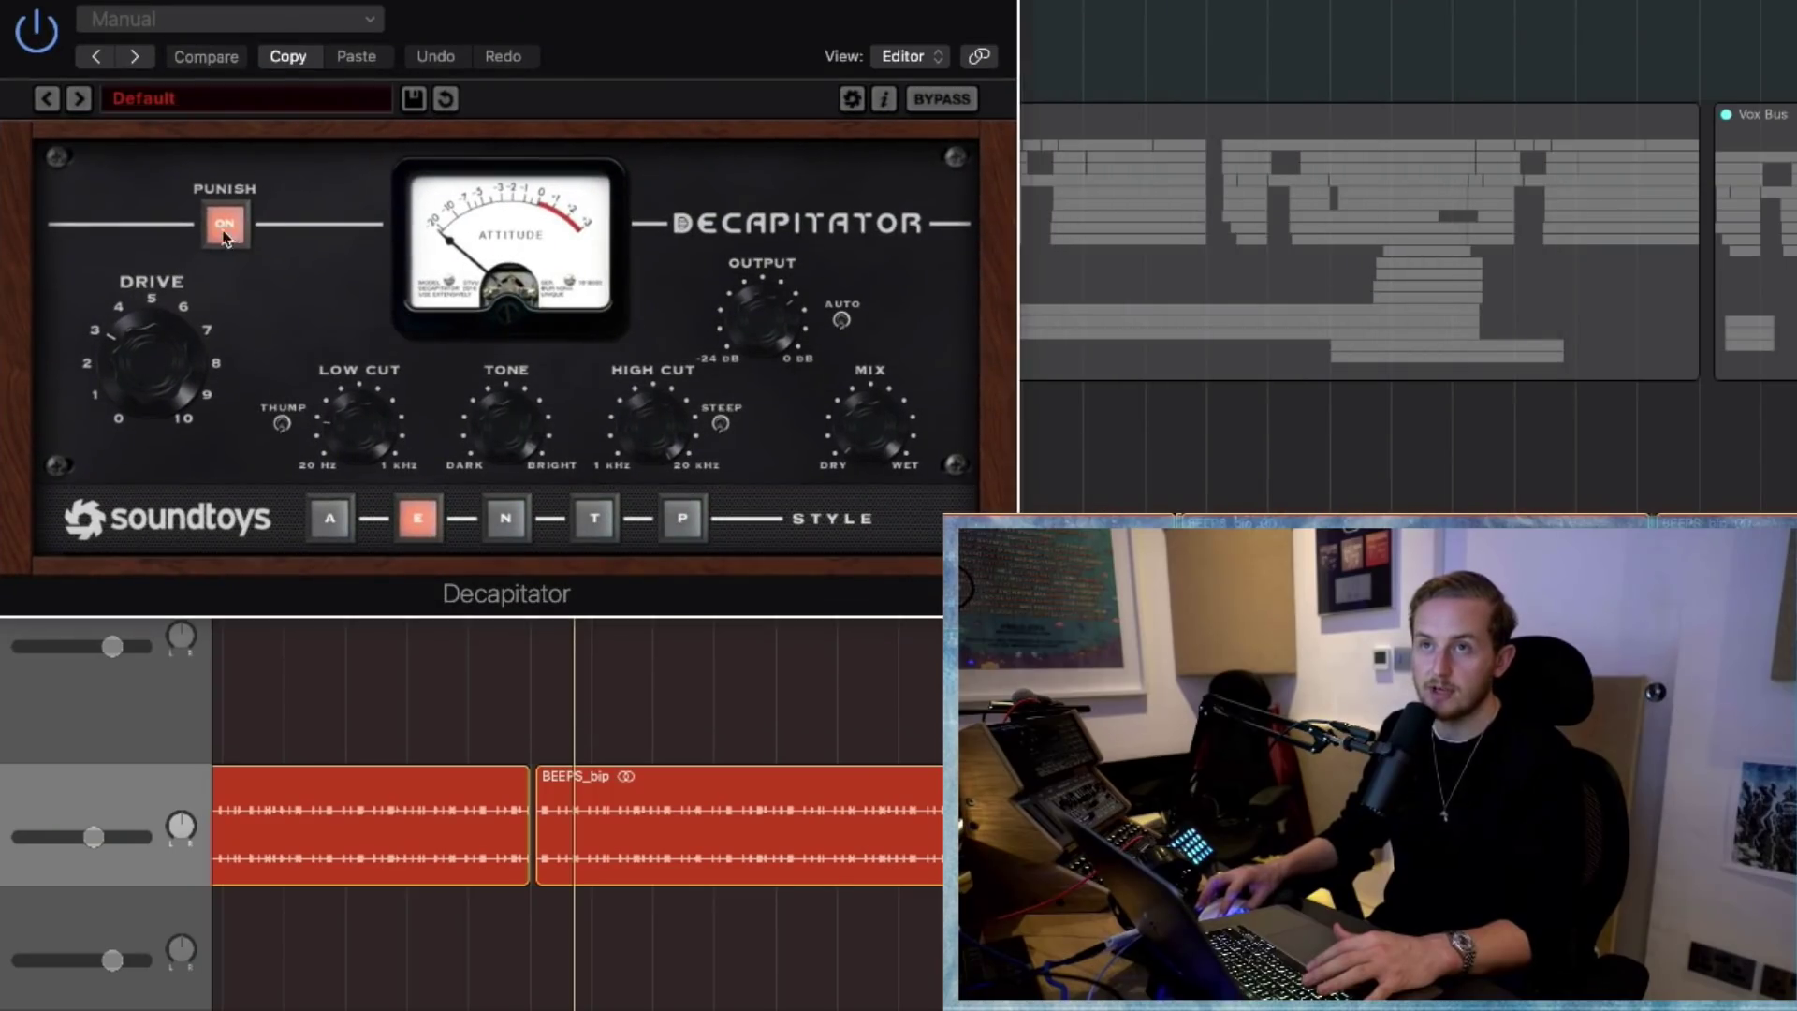
left_click_drag(156, 354, 159, 348)
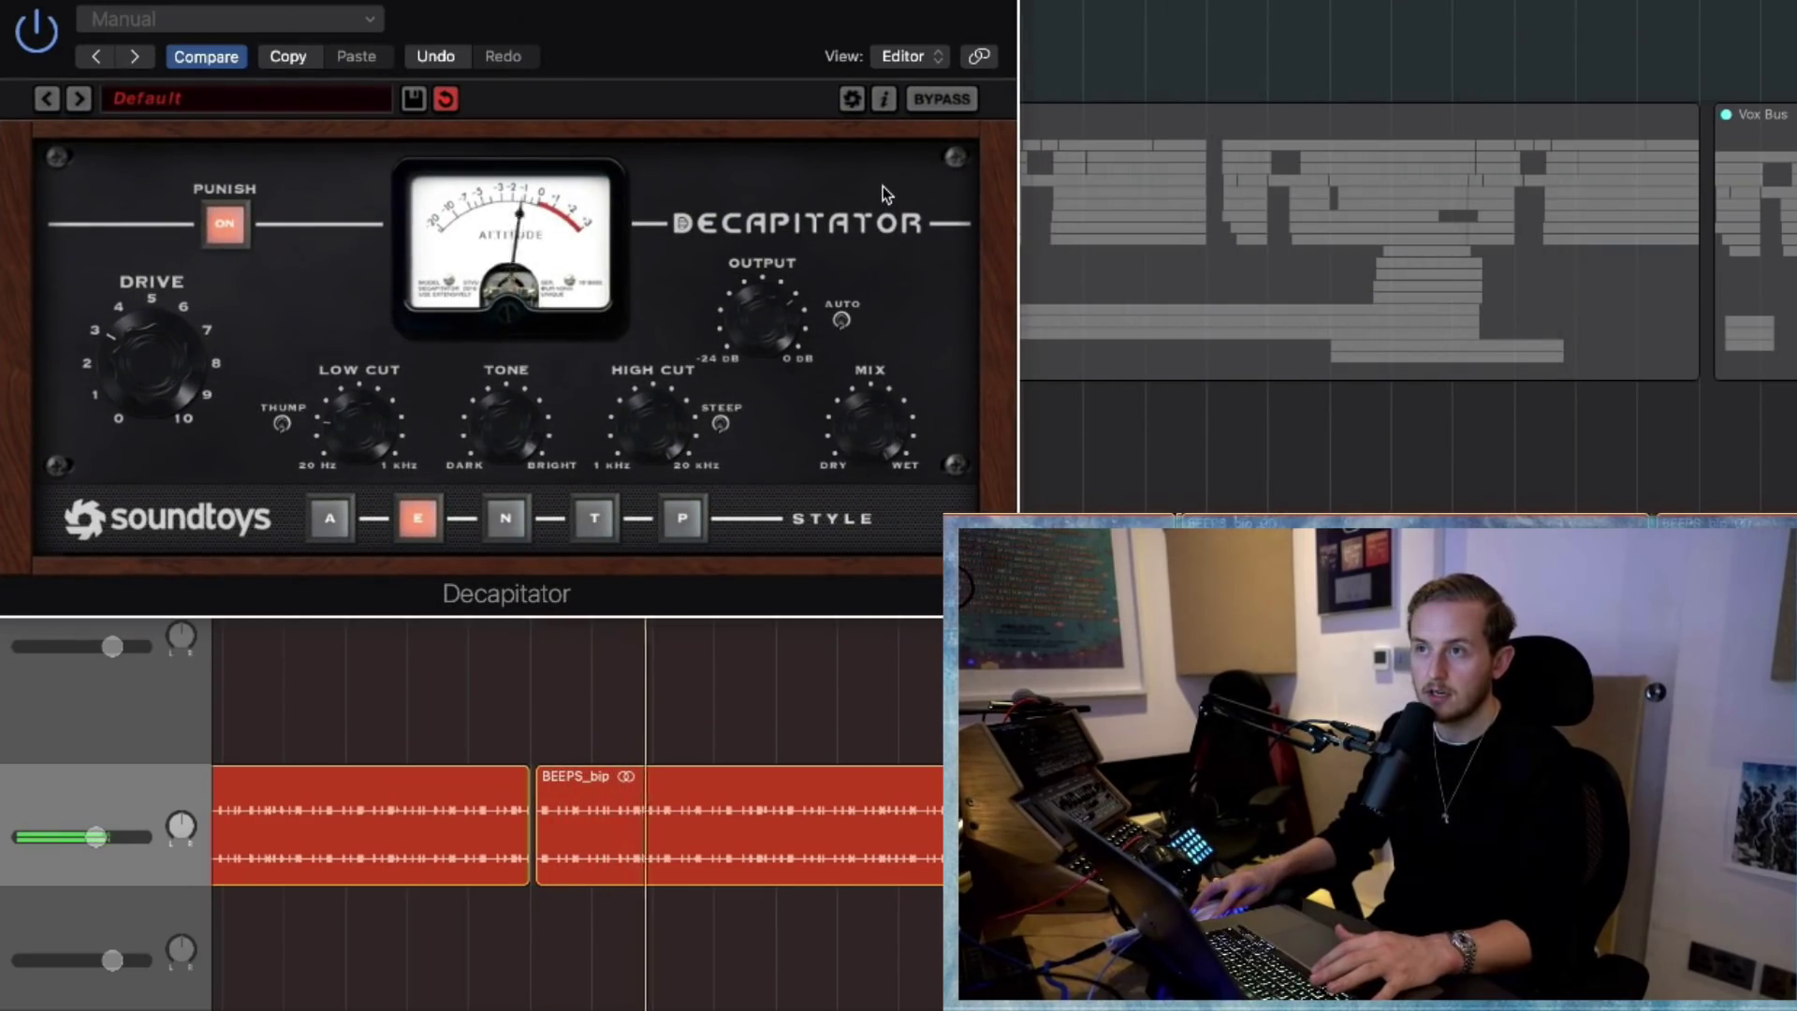
key("super+z")
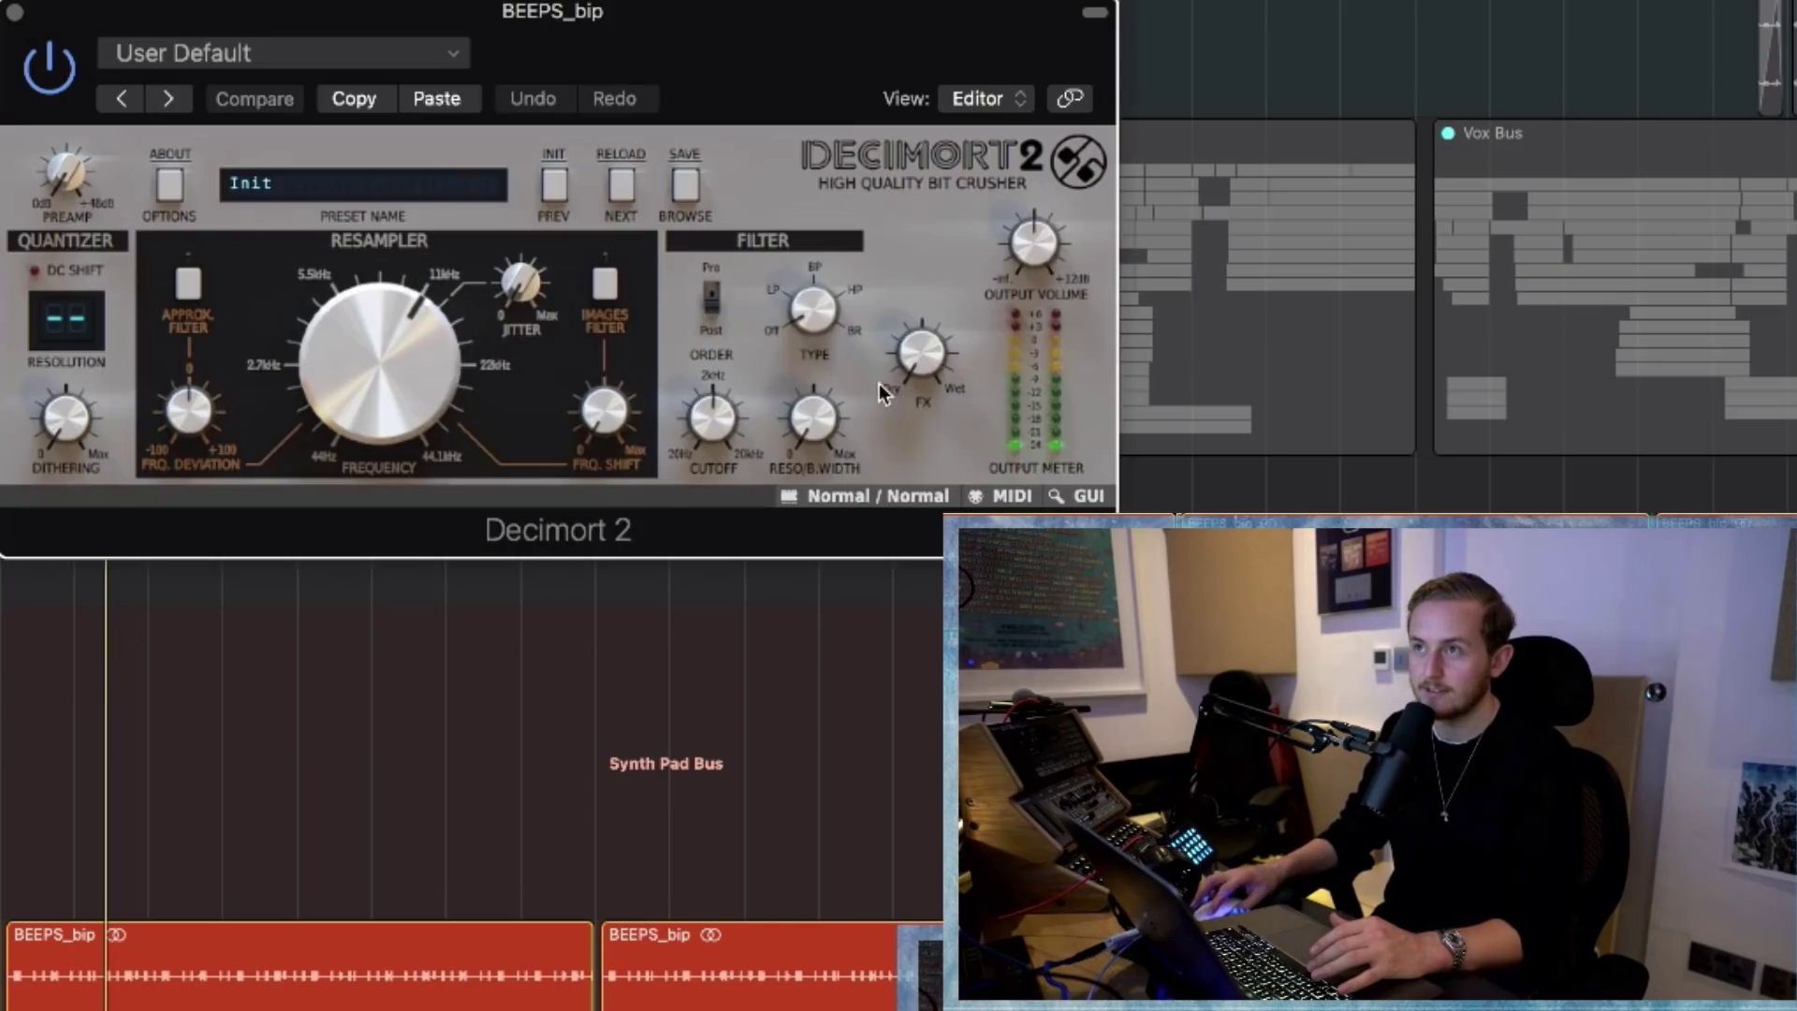
left_click_drag(930, 357, 738, 300)
left_click(13, 12)
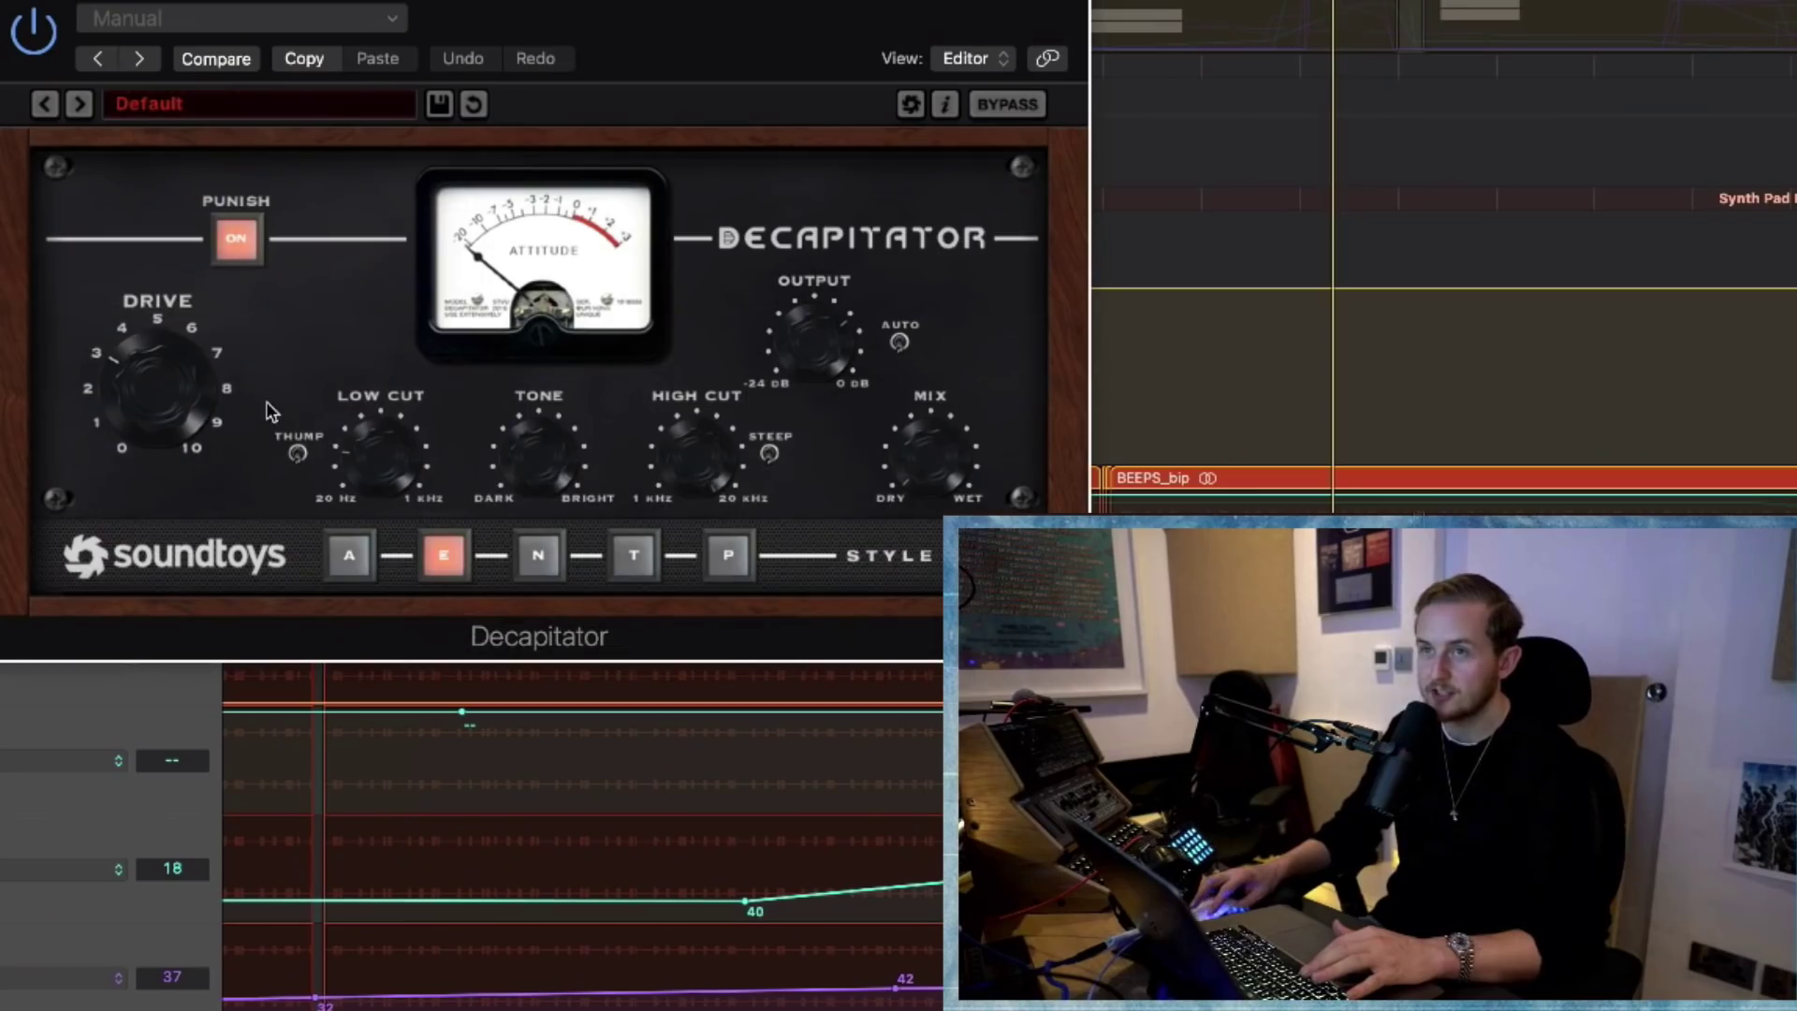
Compare the A and E styles of the Decapitator on the BEEPS_bip track, finishing on E
left_click(352, 558)
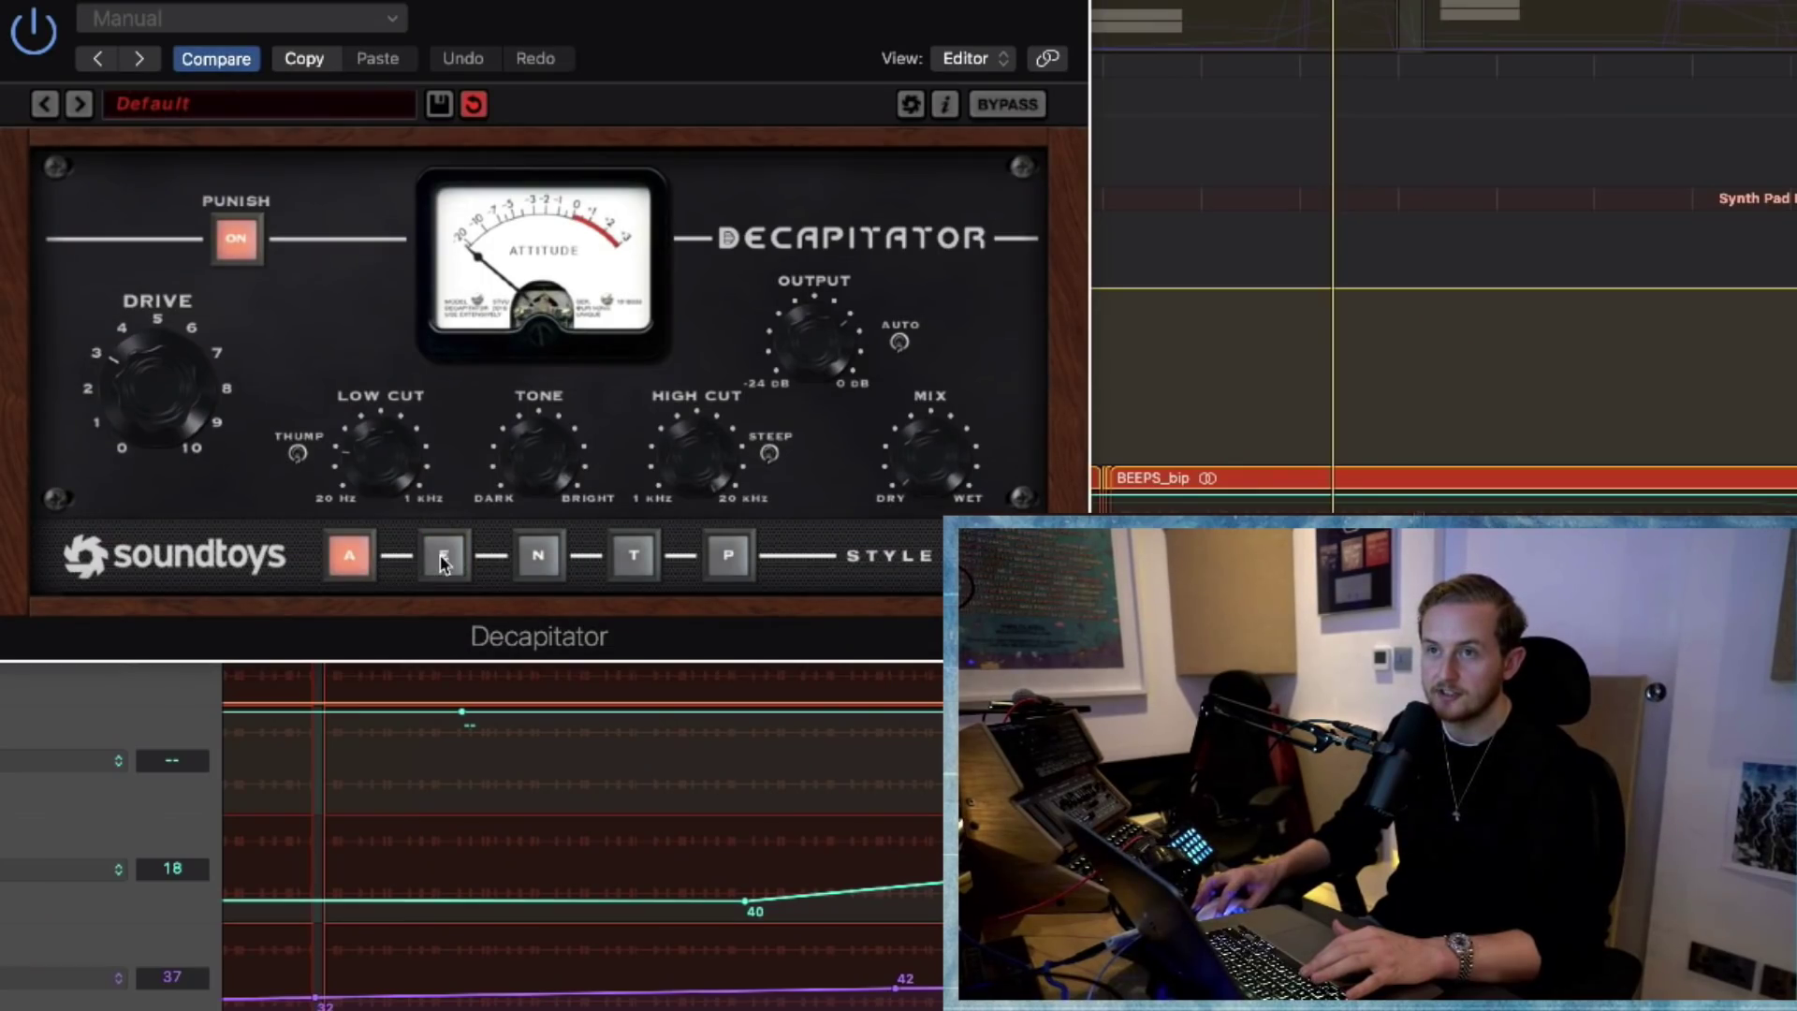
left_click(440, 555)
left_click(350, 556)
left_click(436, 559)
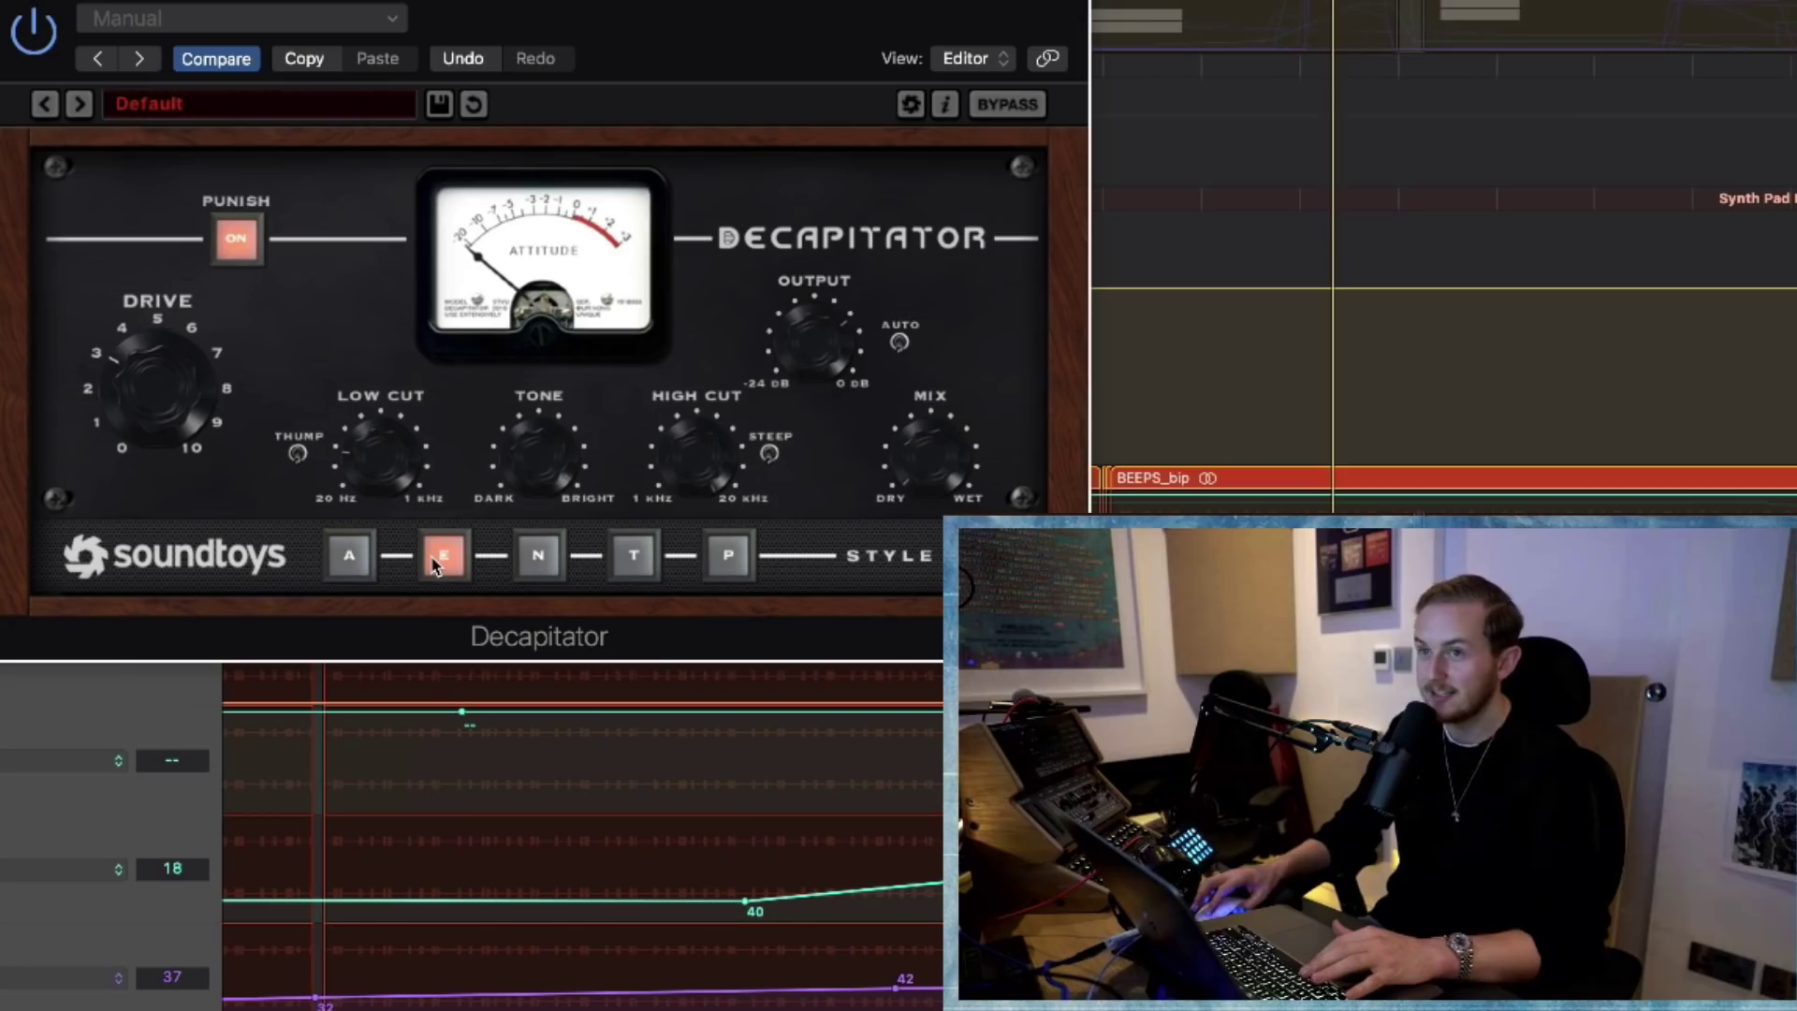
left_click(352, 560)
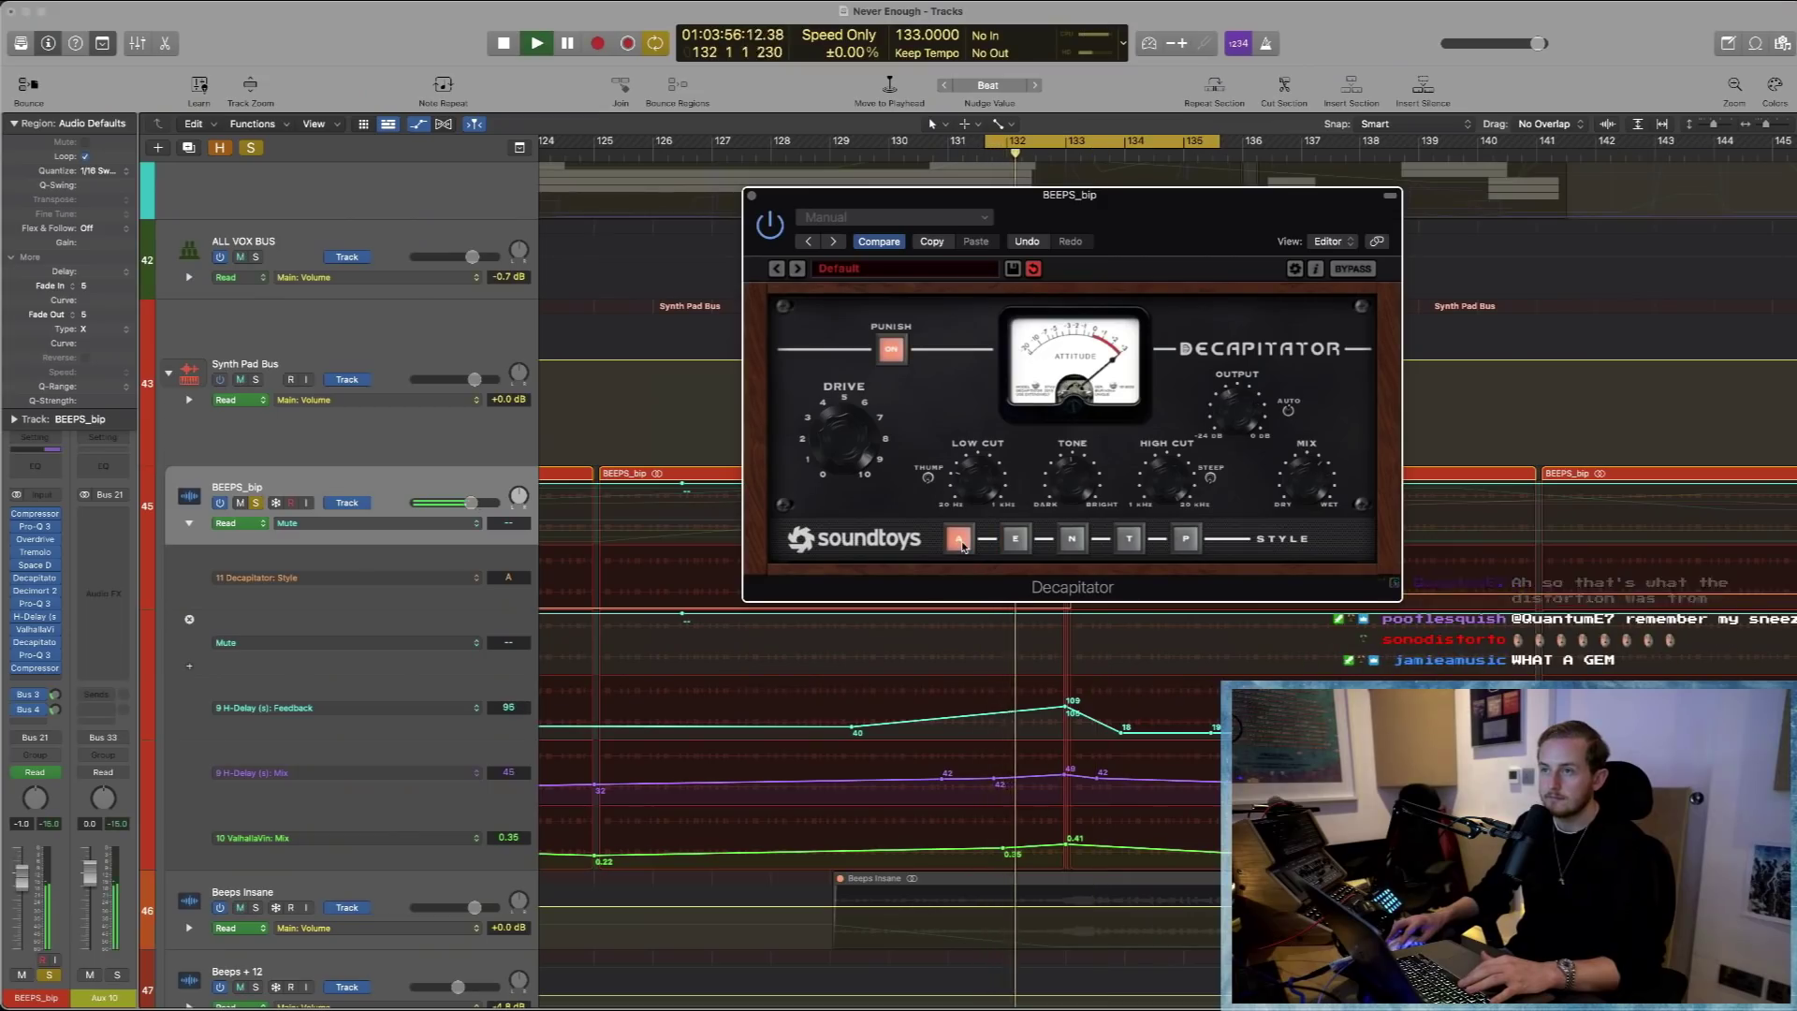
left_click(1016, 543)
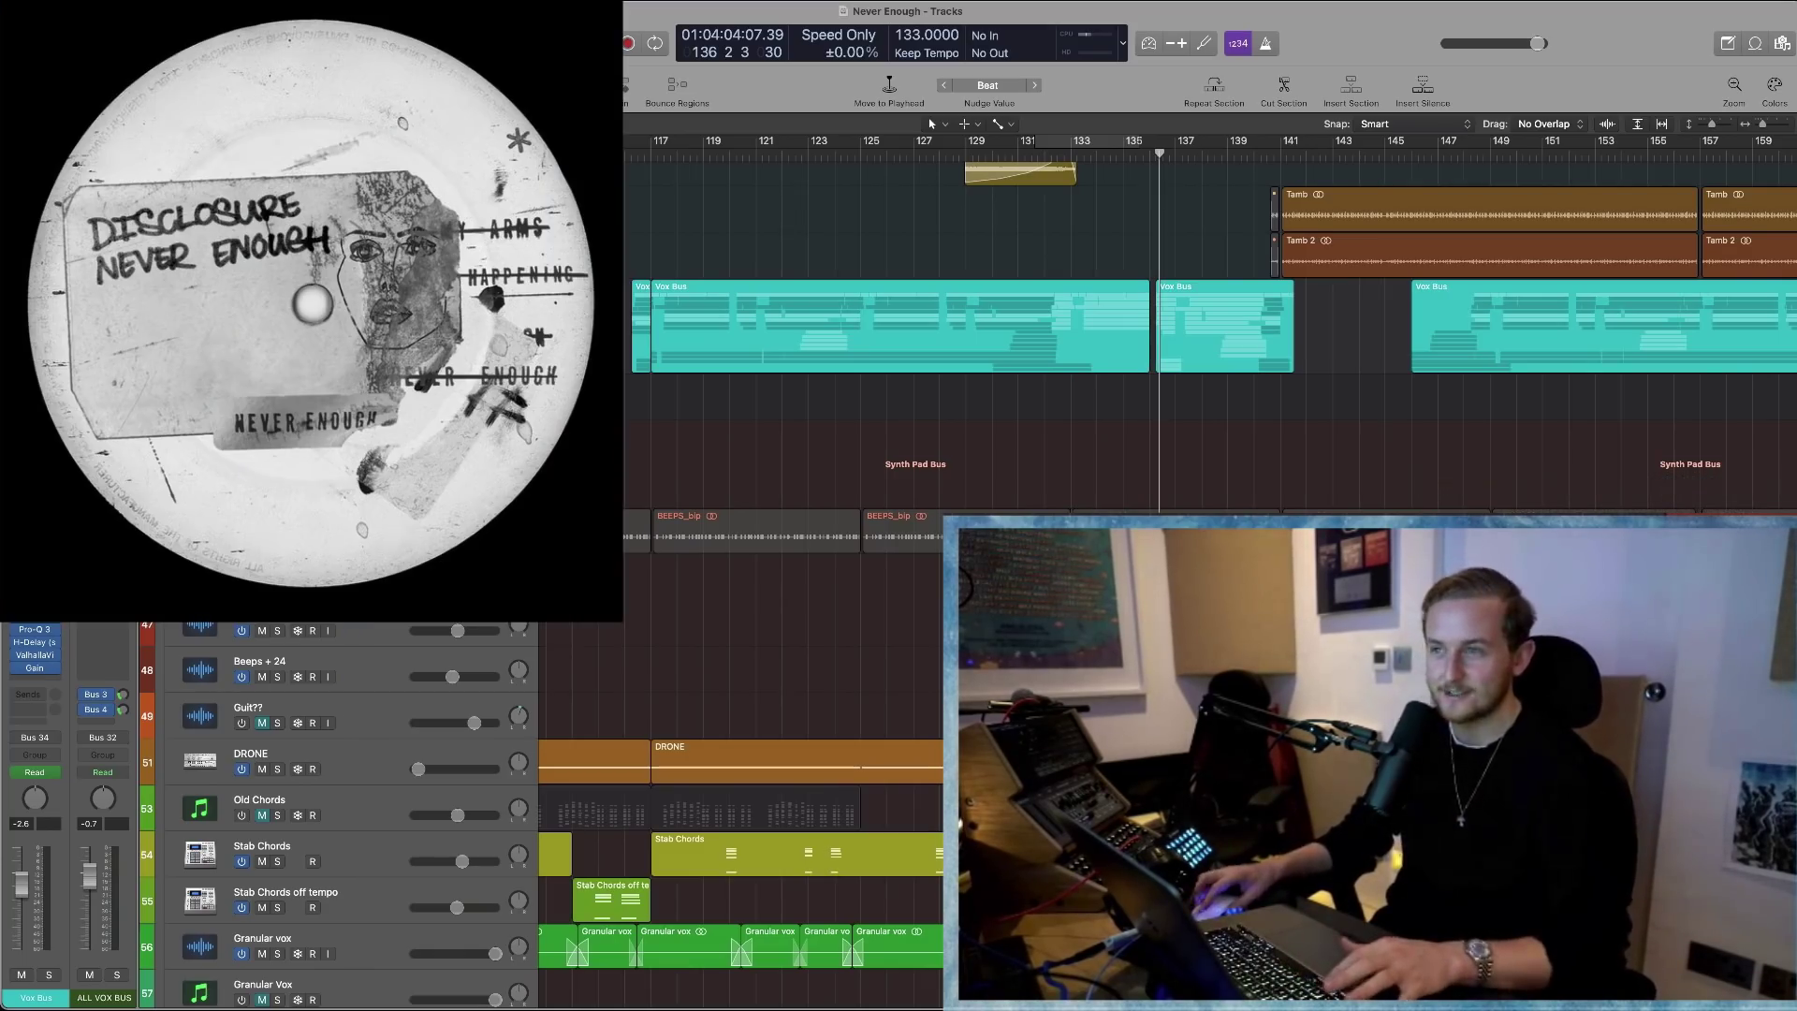
key("super+Left")
key("super+Up")
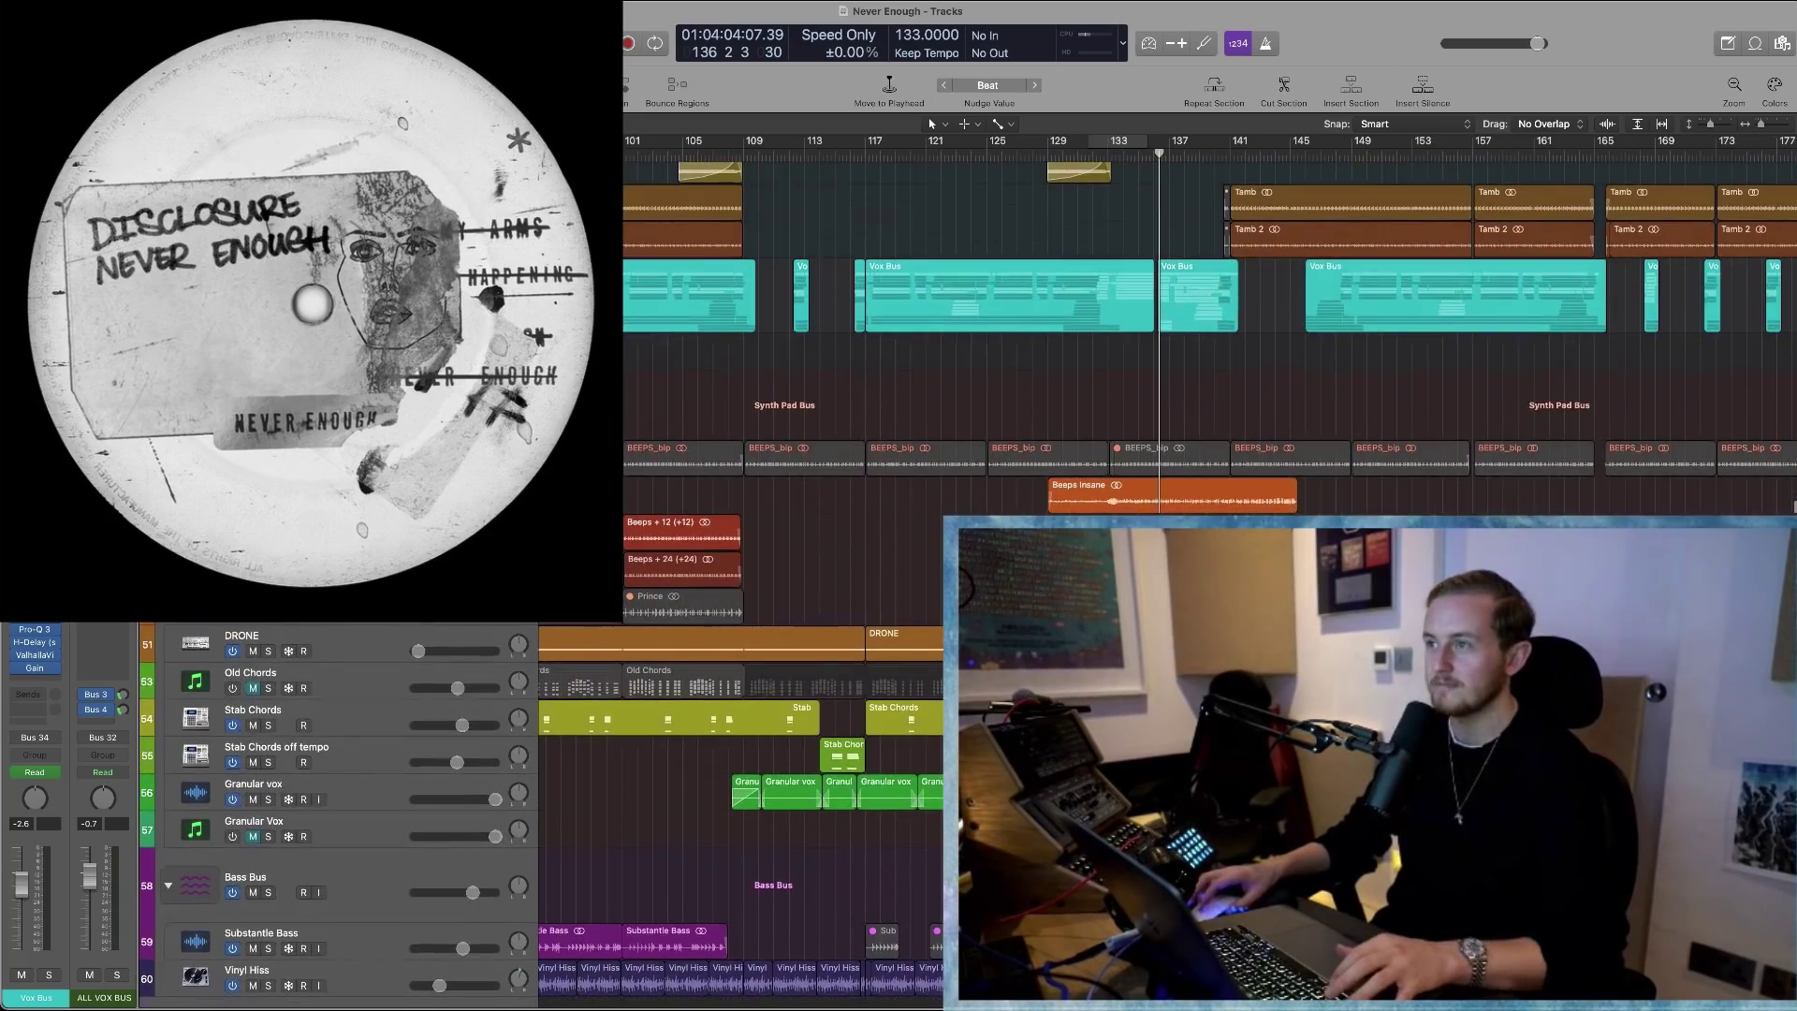
key("super+Right")
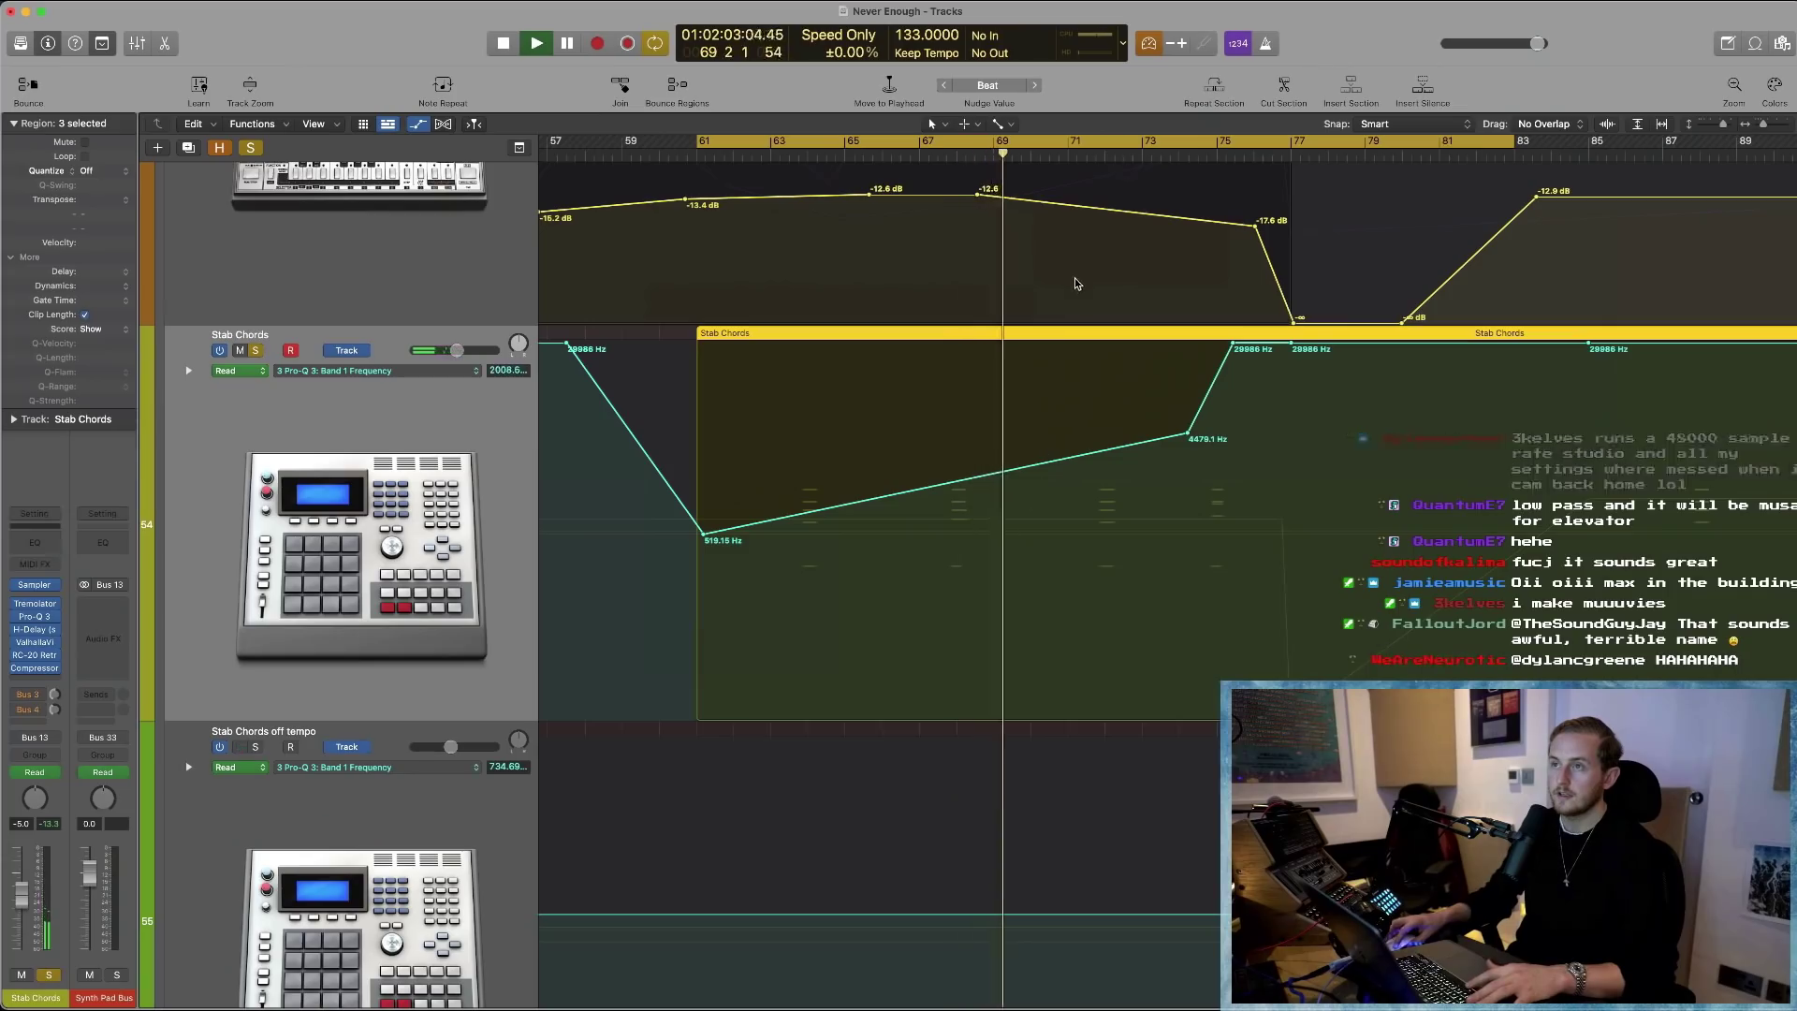
Open the RC-20 Retro Color plug-in on the Stab Chords track and audition the part from about bar 74
left_click(34, 655)
left_click_drag(1043, 188, 702, 221)
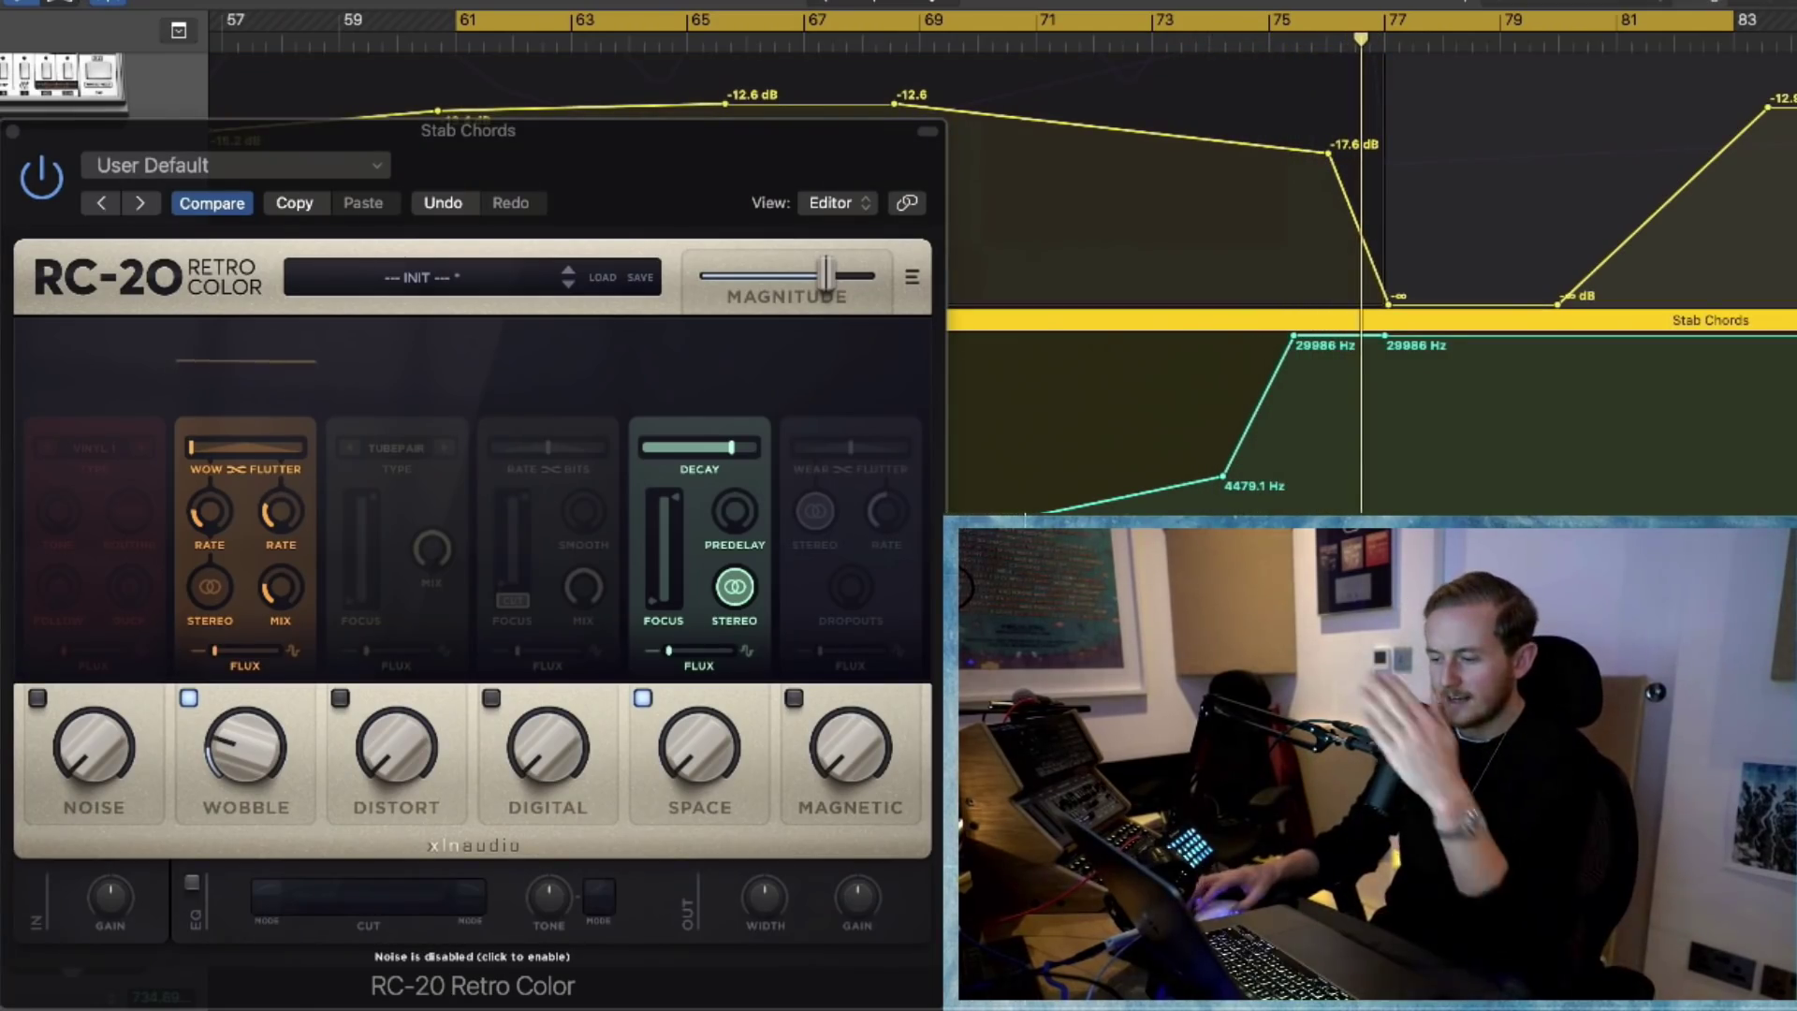
left_click(1225, 44)
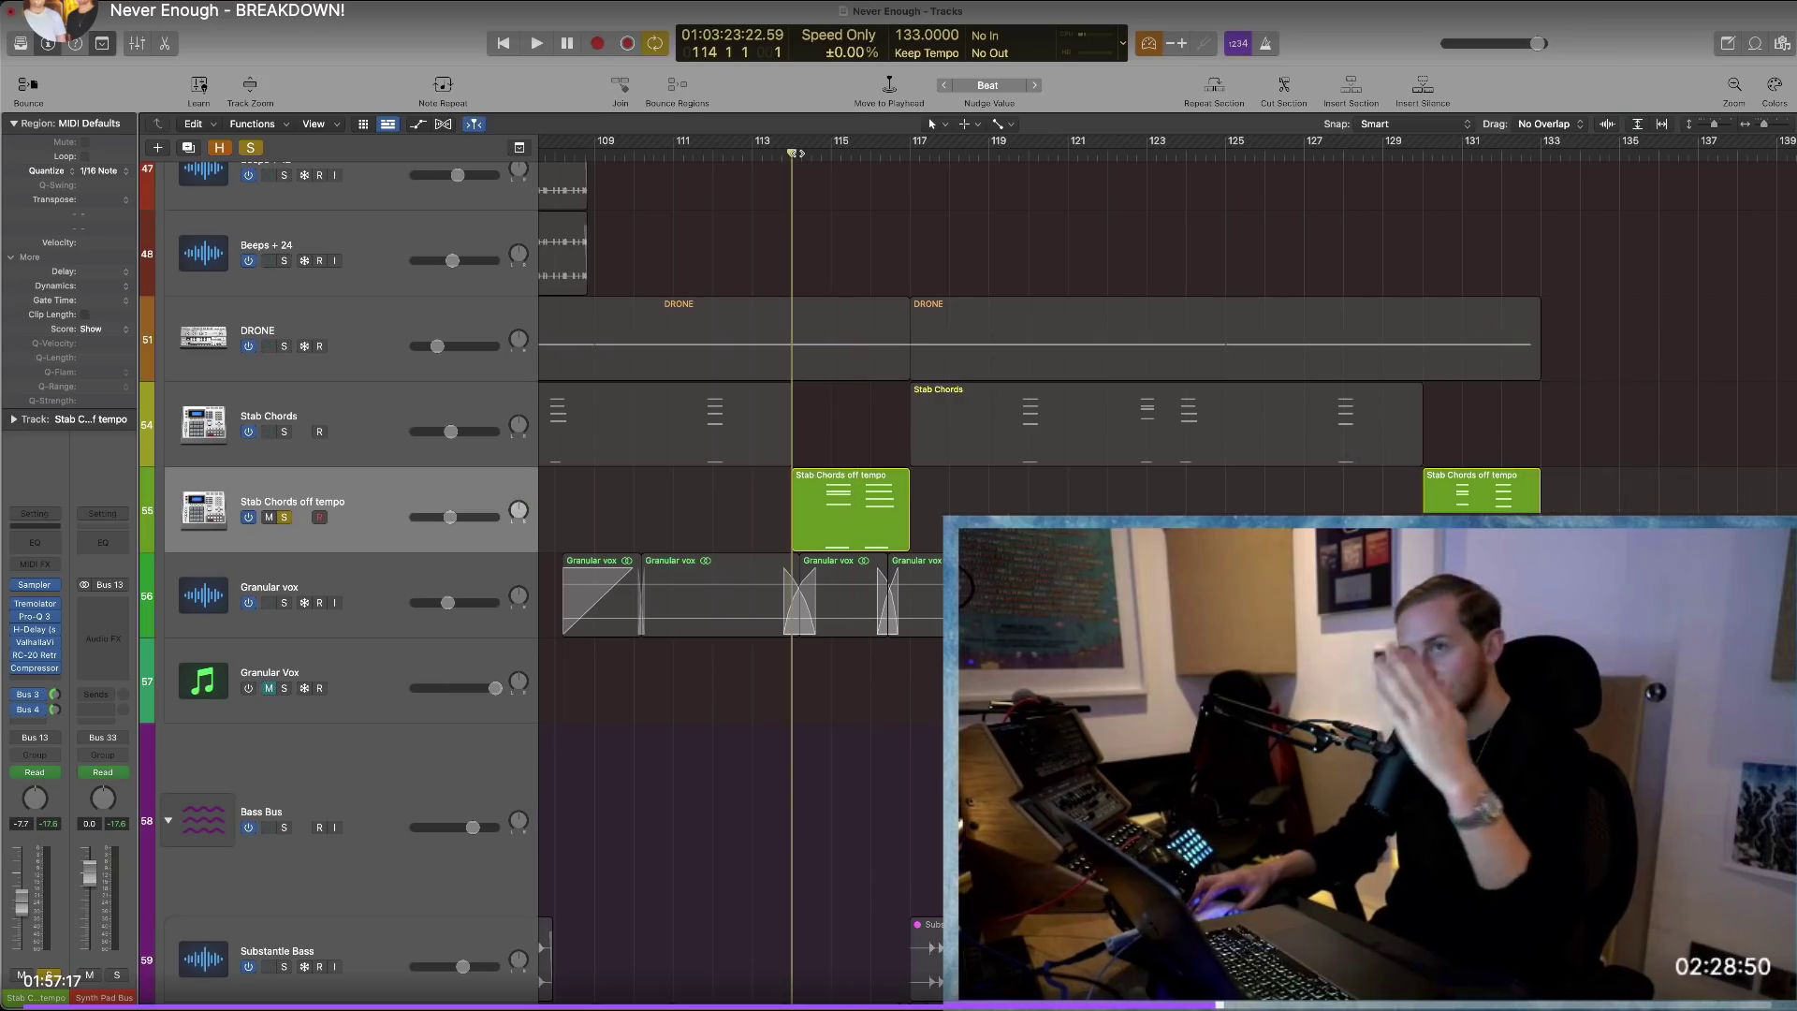
Play the Stab Chords off tempo region from bar 114 and take the track out of solo
key("space")
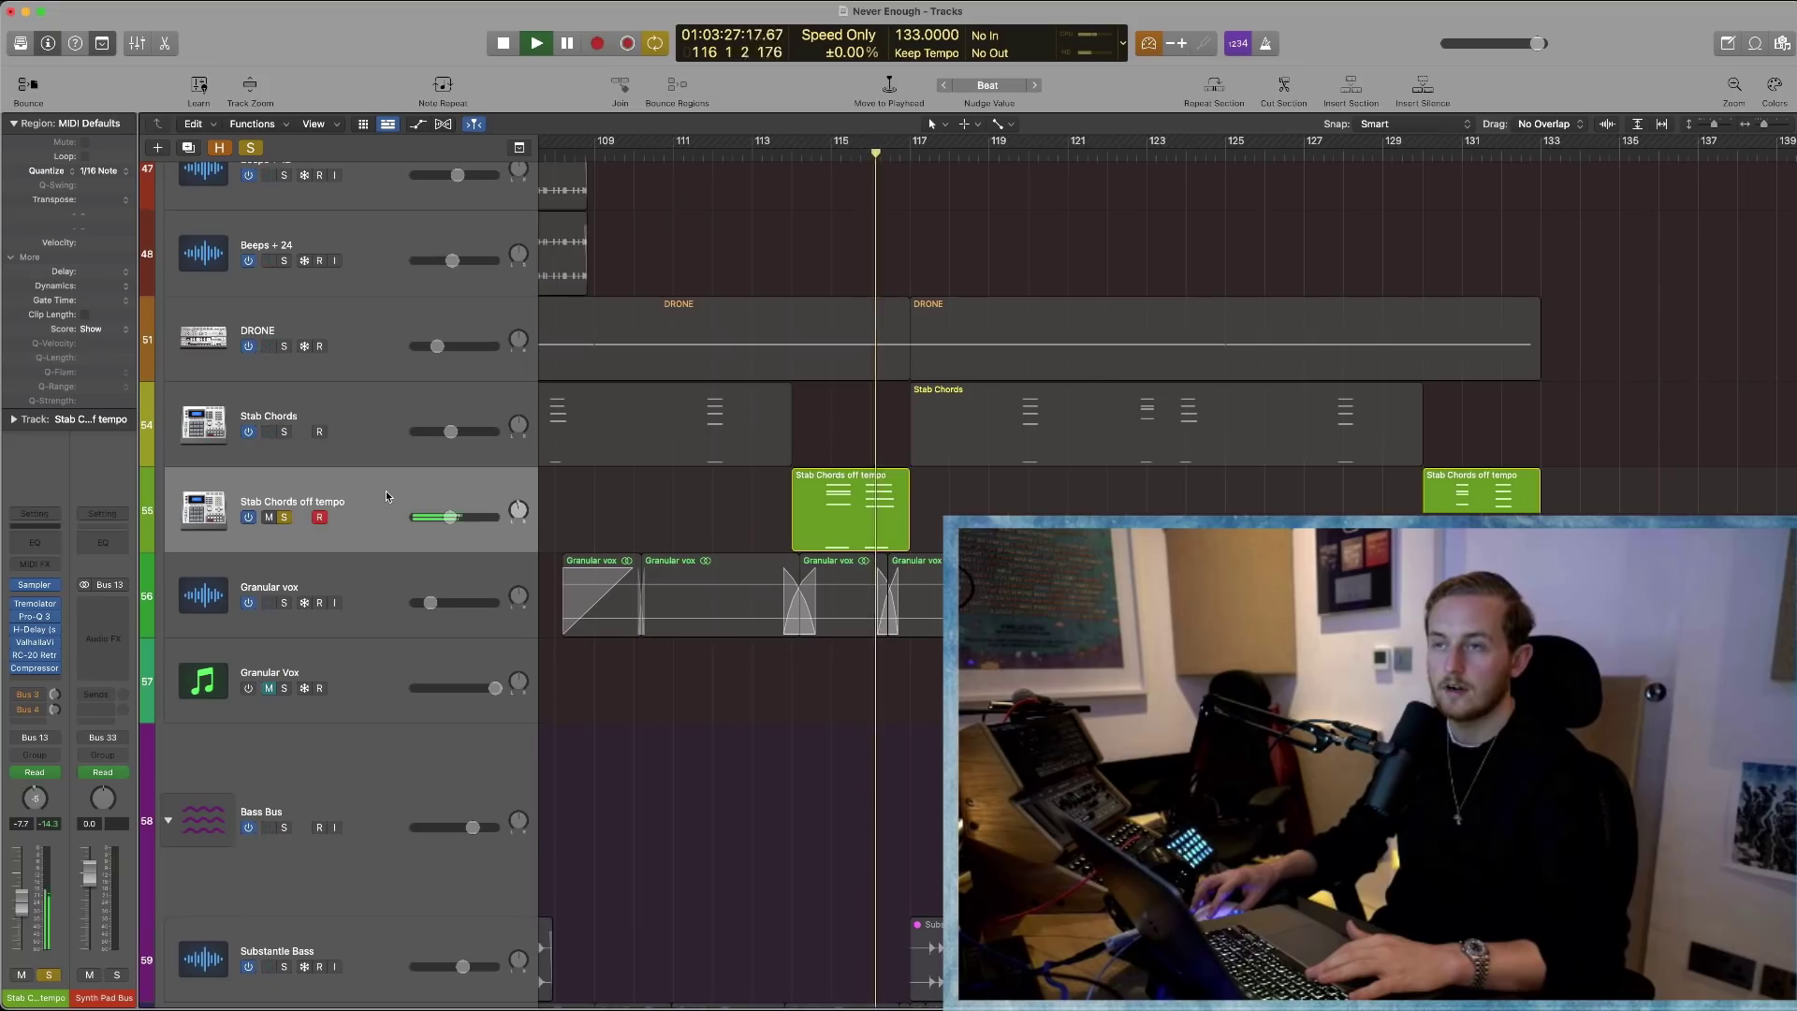
key("space")
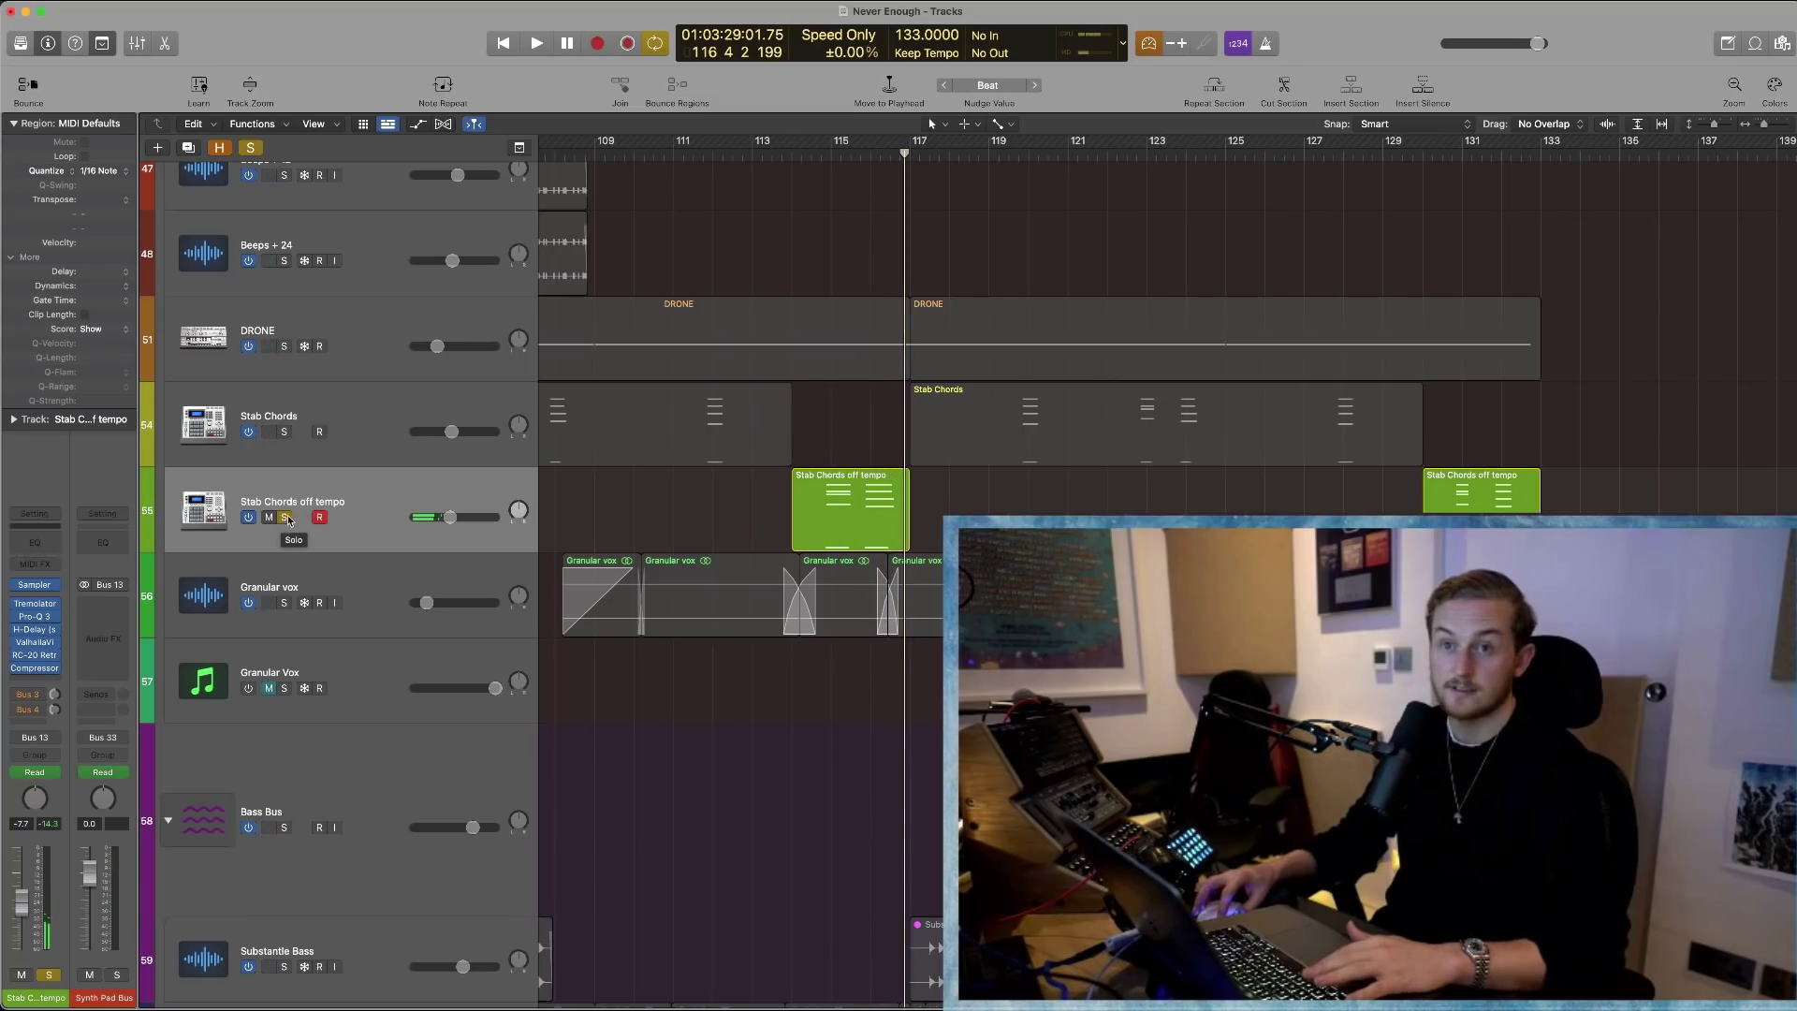
left_click(284, 517)
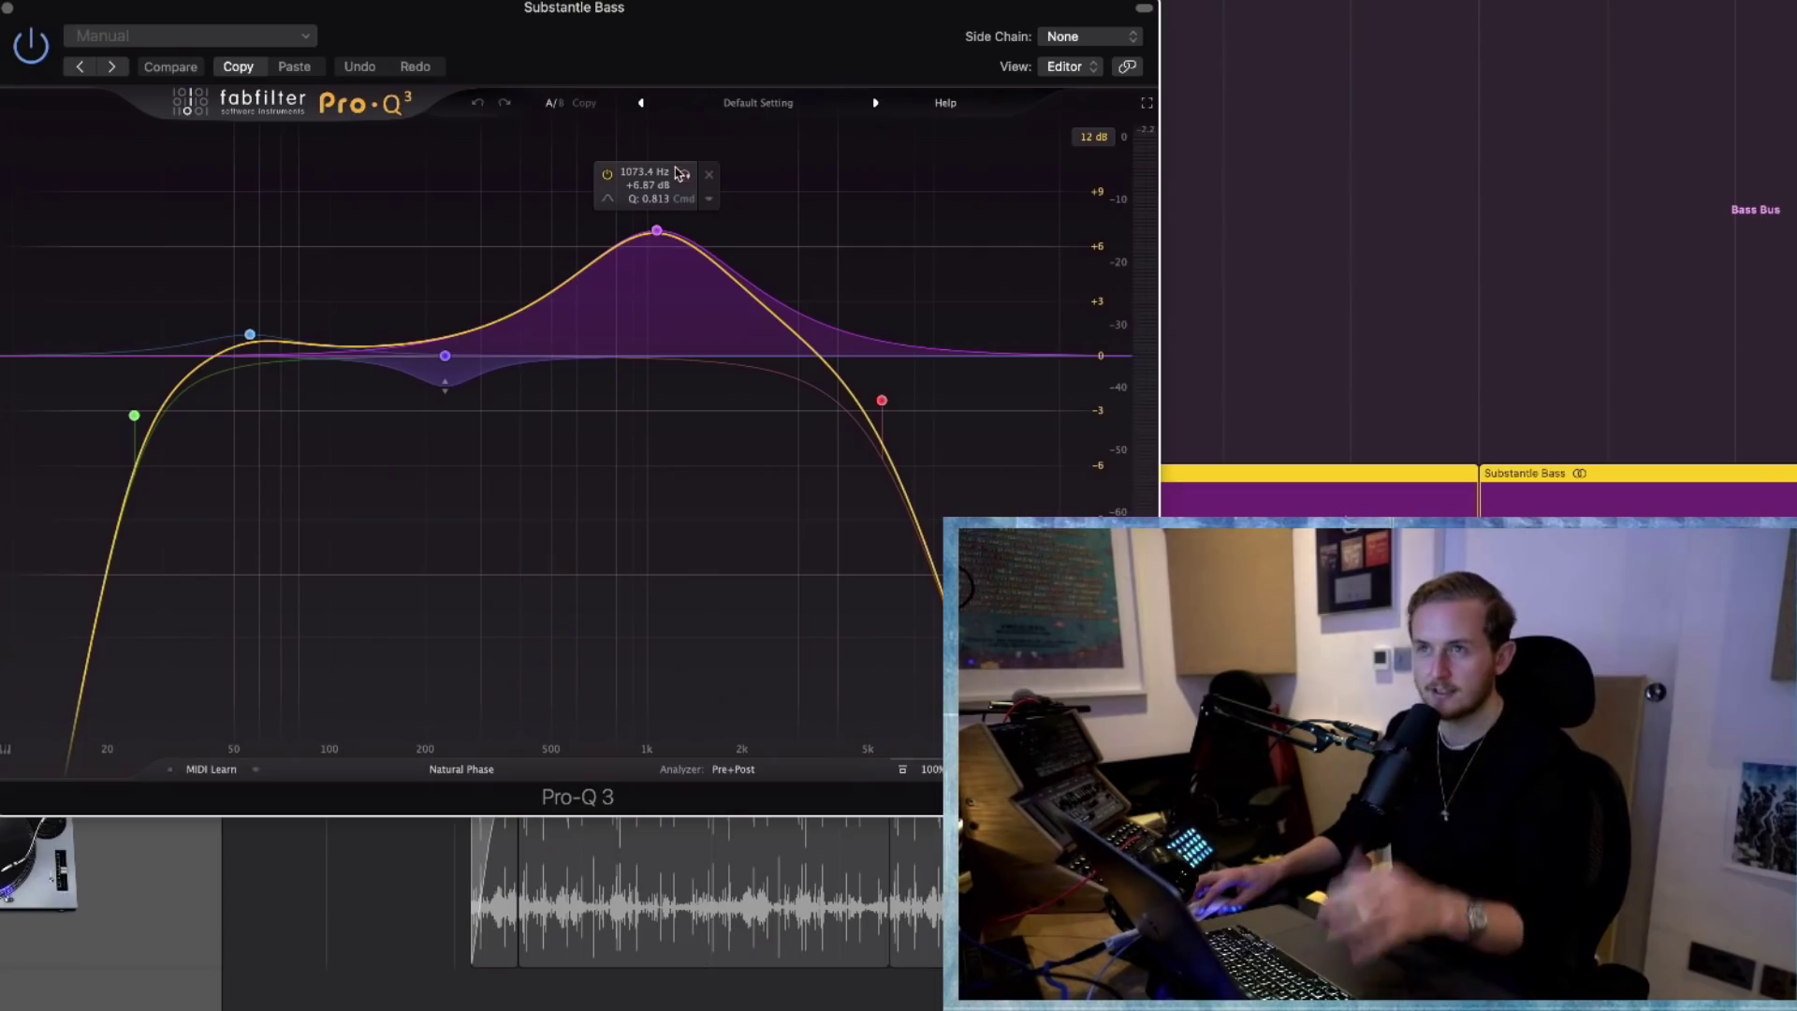
Audition the boosted Pro-Q 3 band near 1 kHz on the Substantle Bass track in isolation
left_click(683, 178)
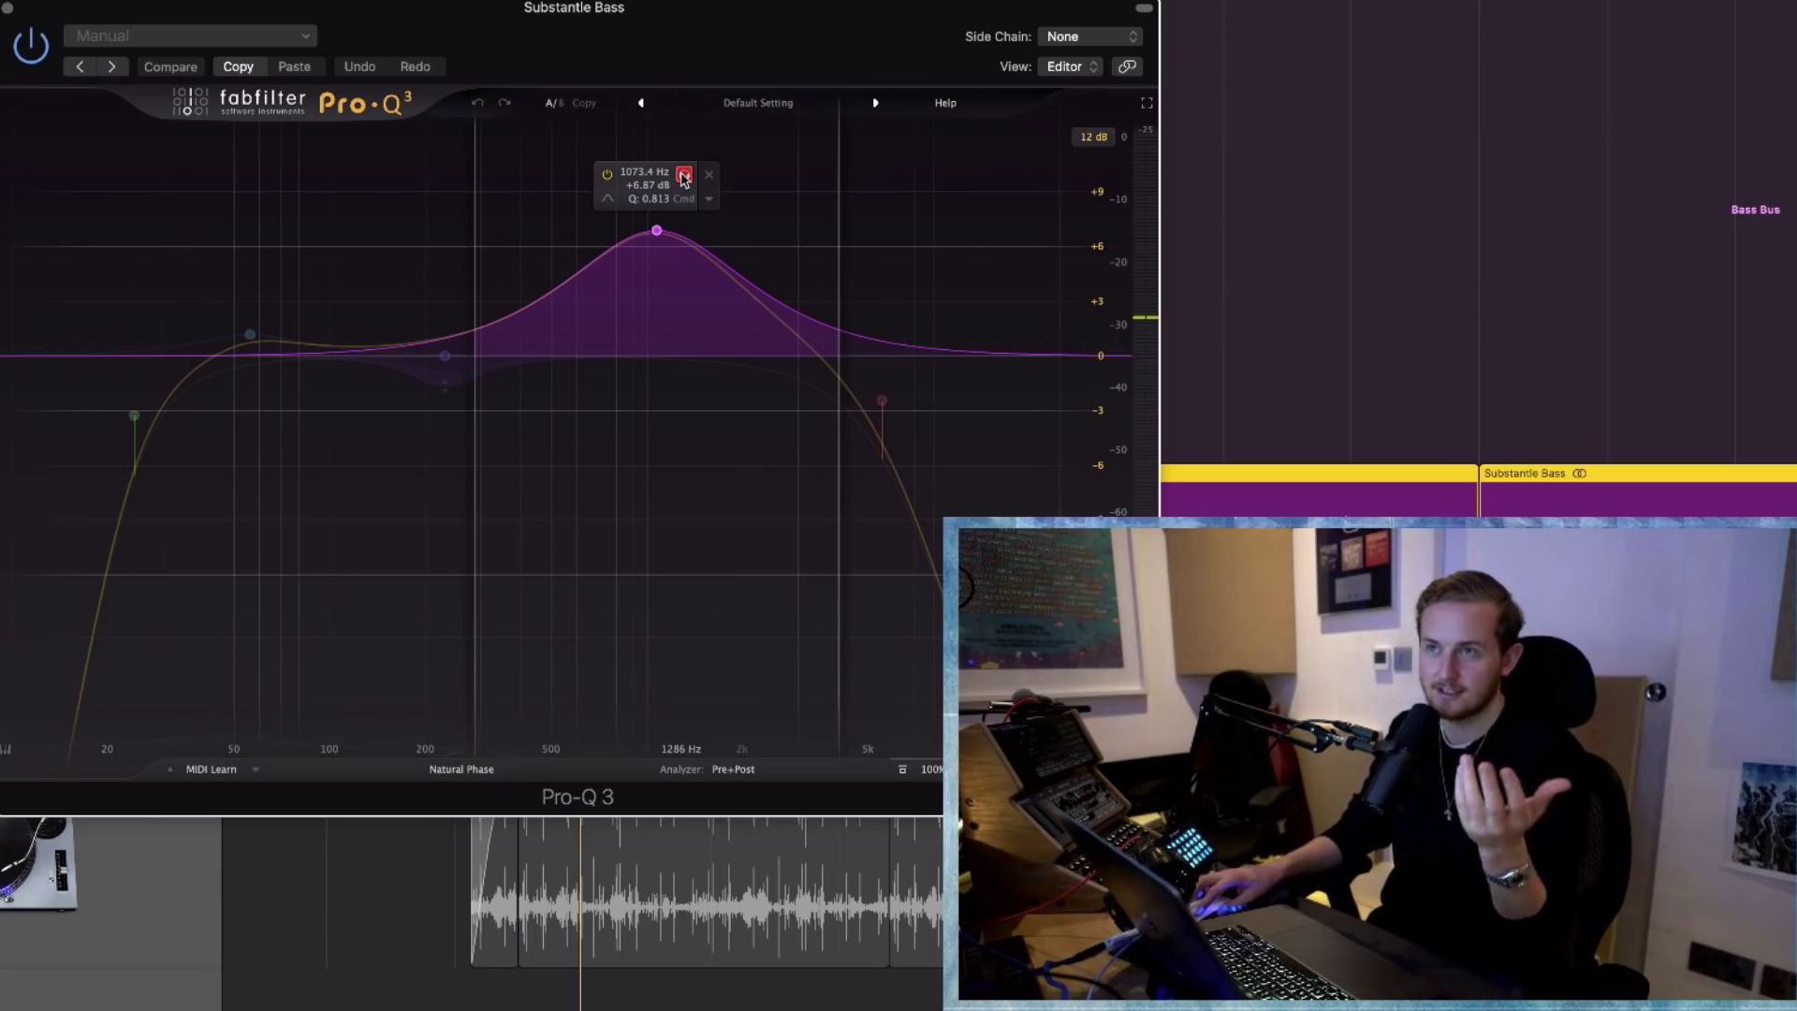
left_click_drag(686, 180, 688, 180)
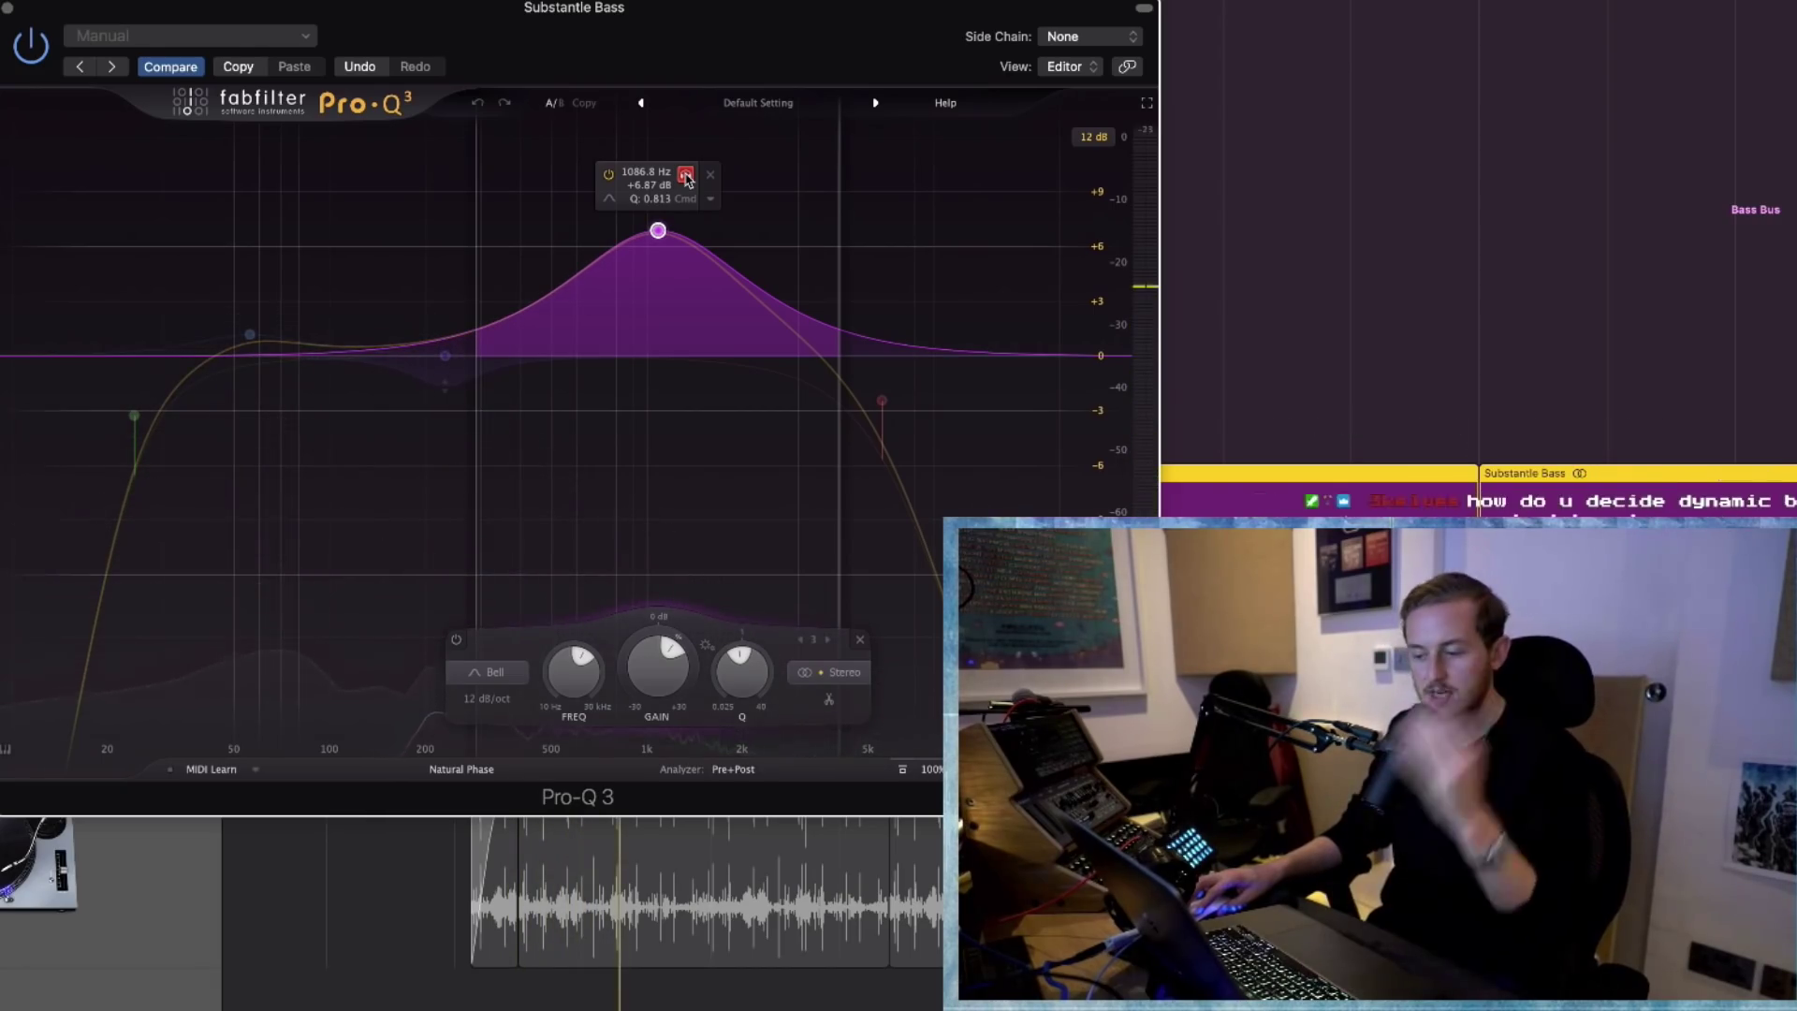
left_click(686, 176)
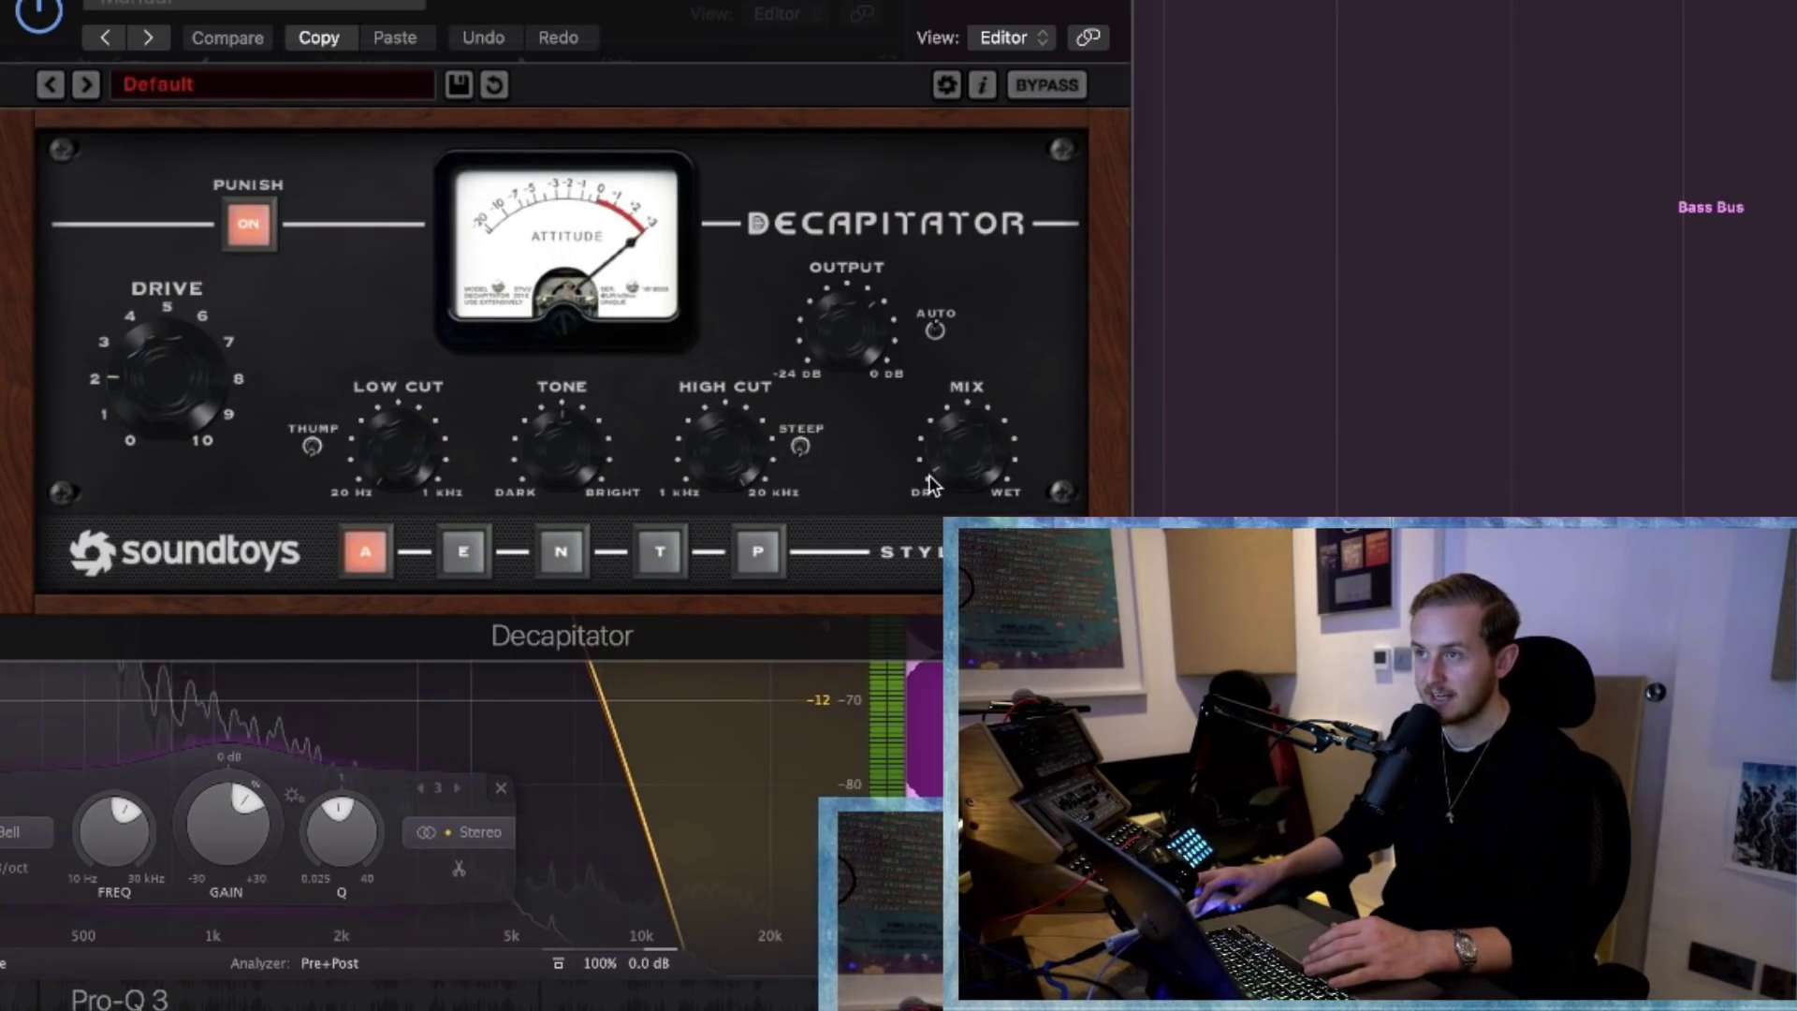
Try different Mix amounts on the Substantle Bass Decapitator and switch back to its original settings
left_click_drag(973, 423, 987, 465)
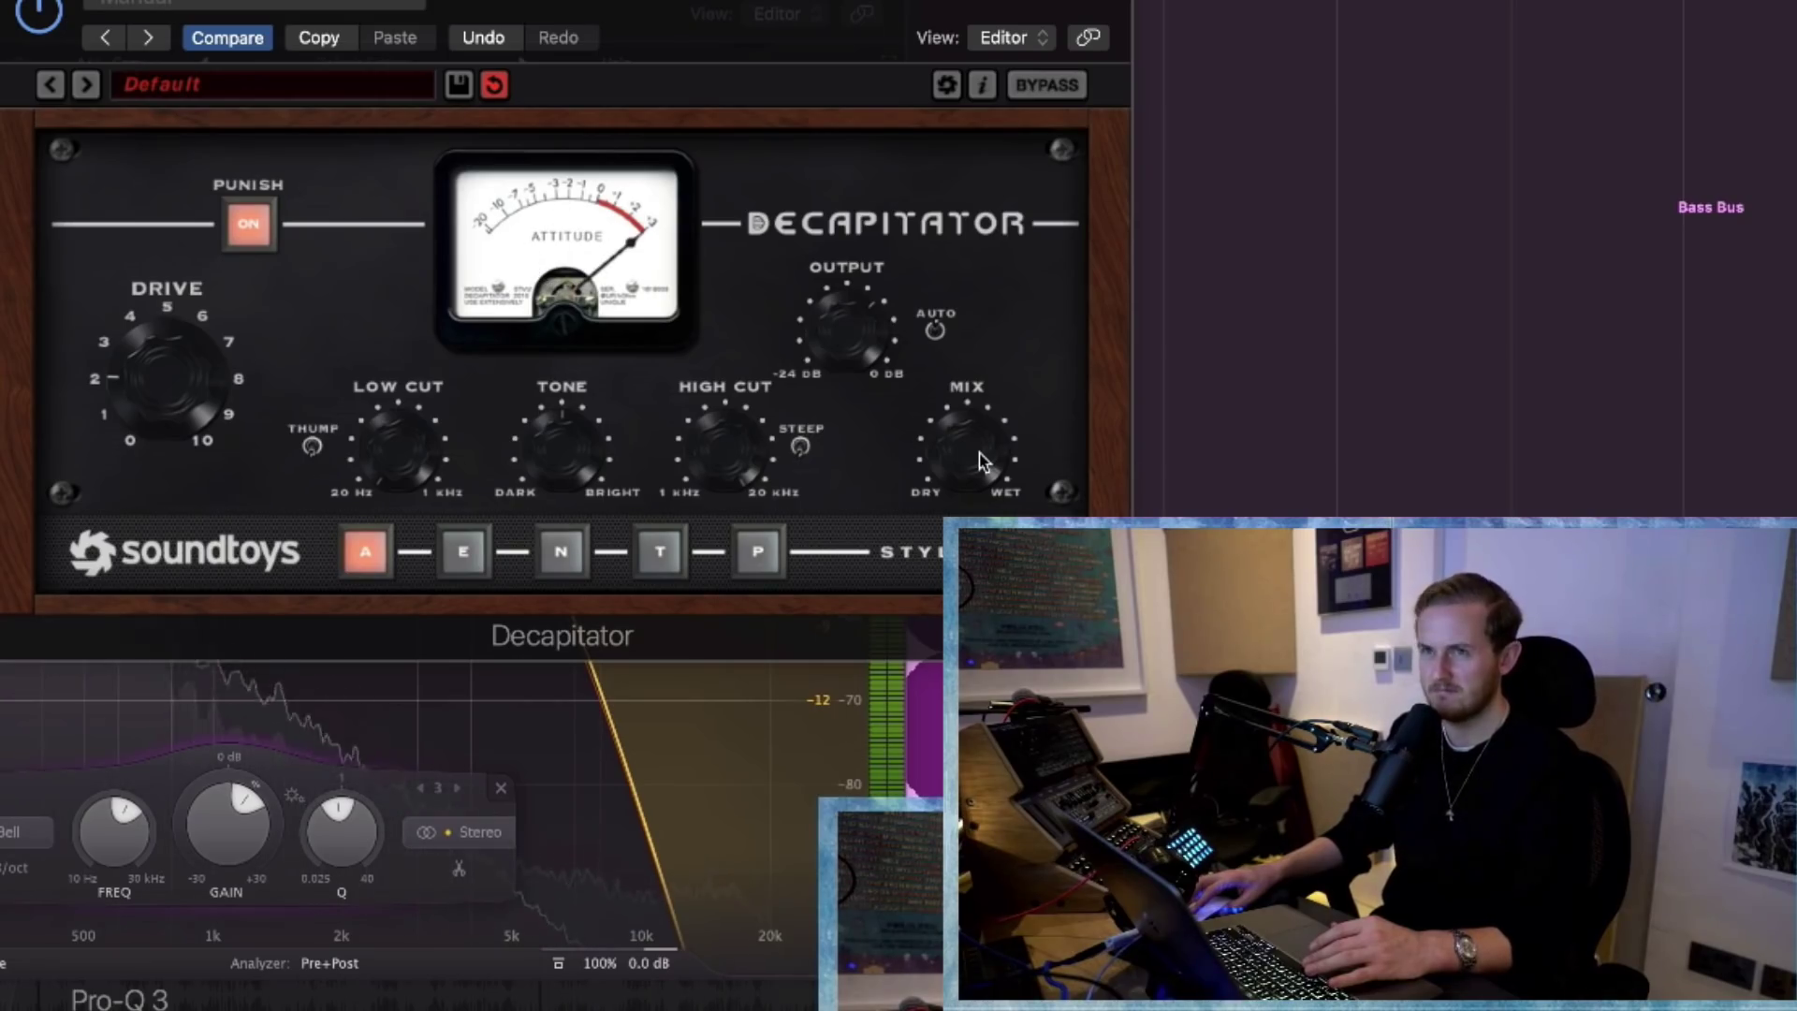
left_click(983, 454)
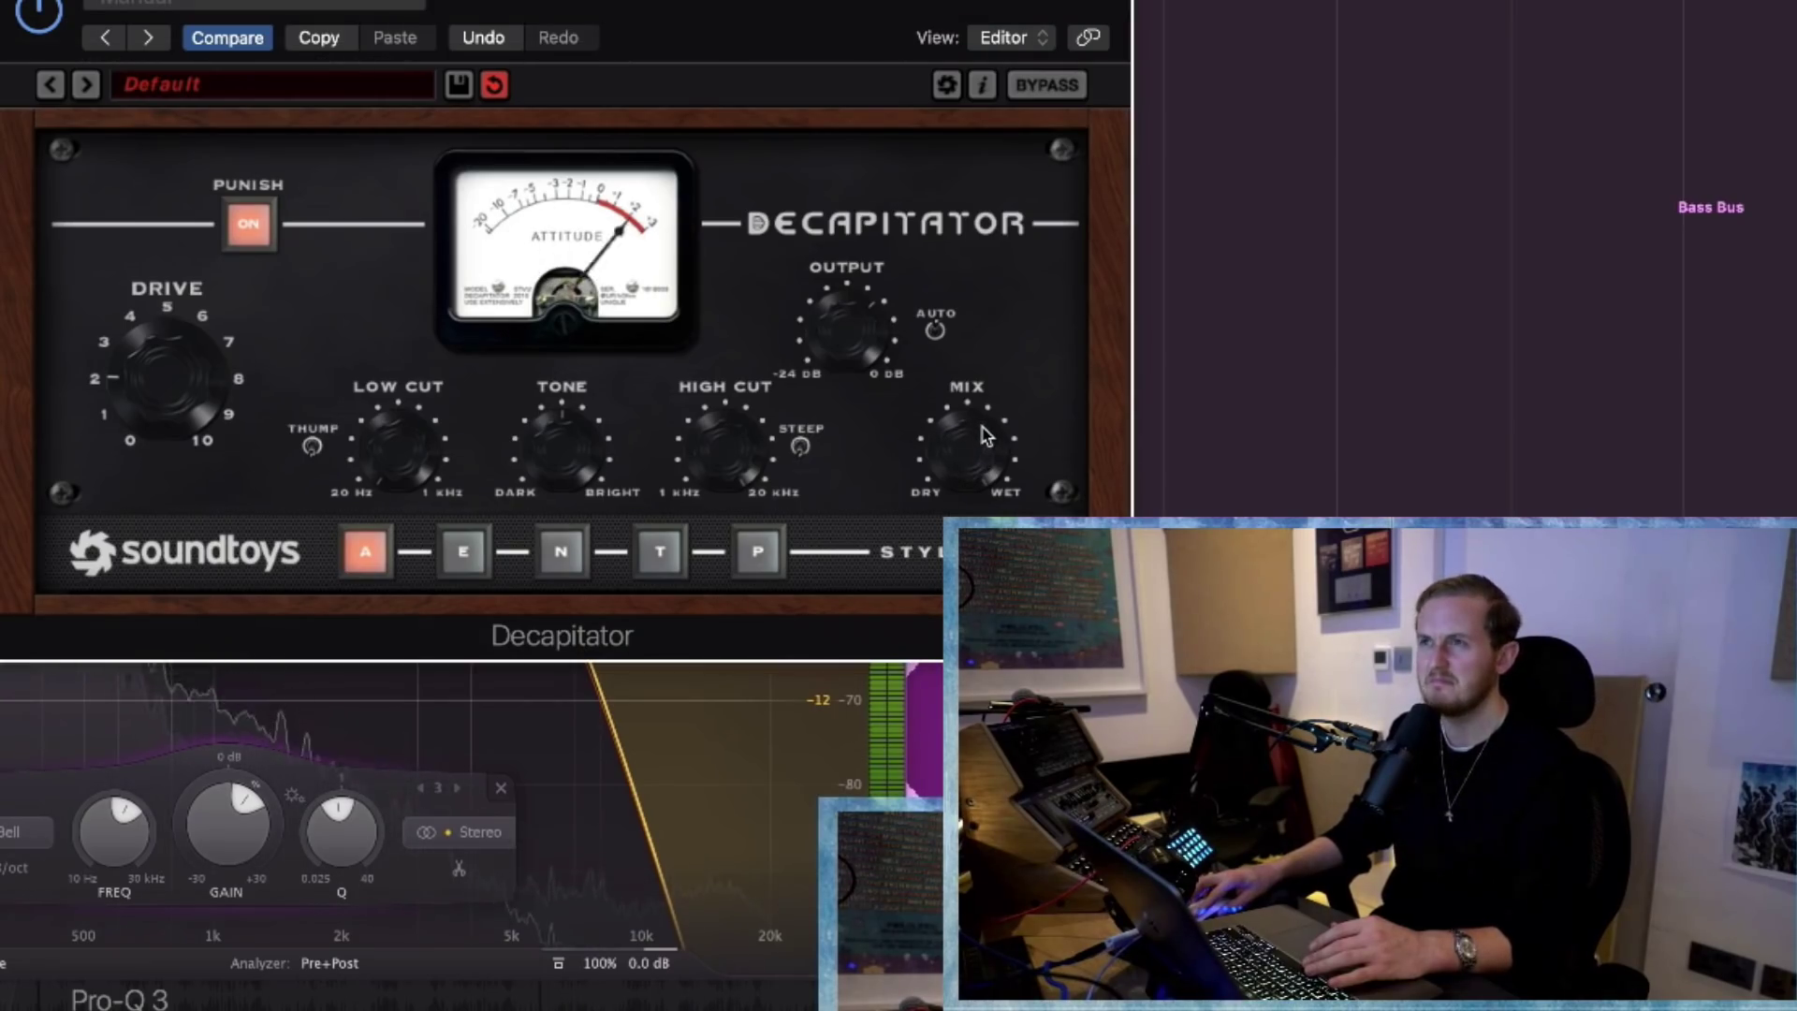
left_click(234, 40)
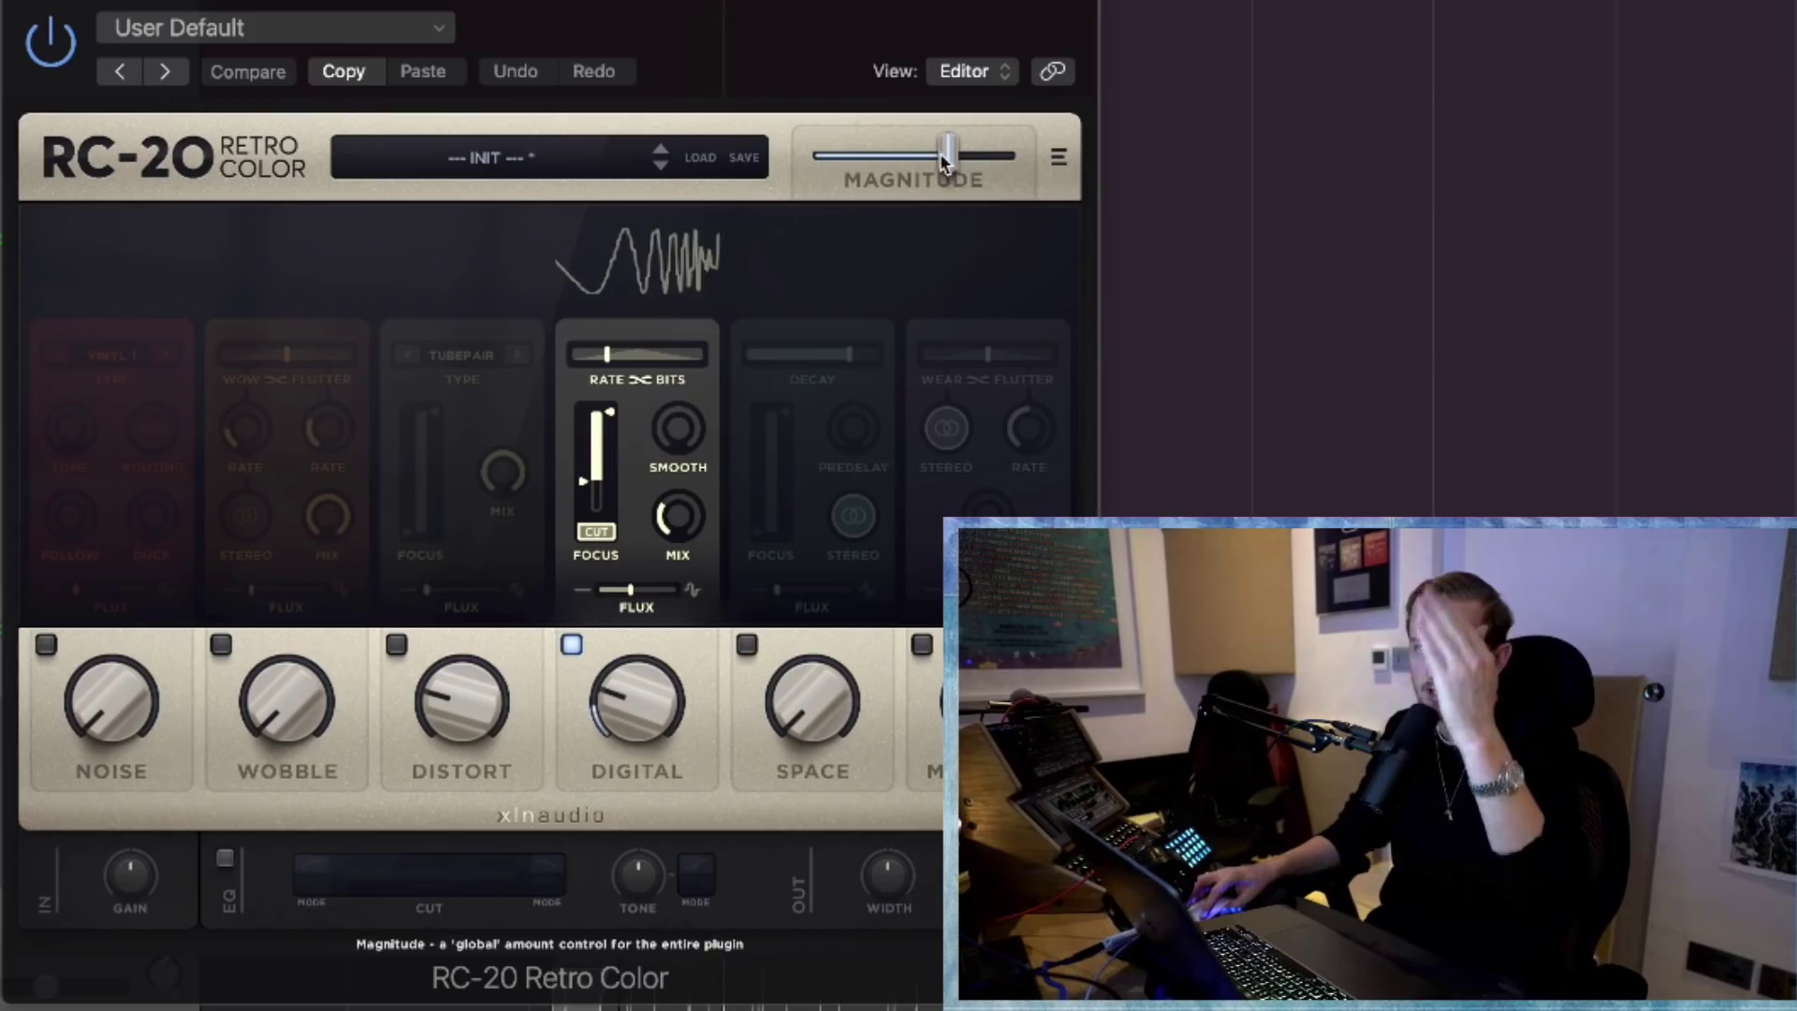
Audition the Substantle Bass with the RC-20 Retro Color's Magnitude raised to maximum and close the plug-in windows
key("Return")
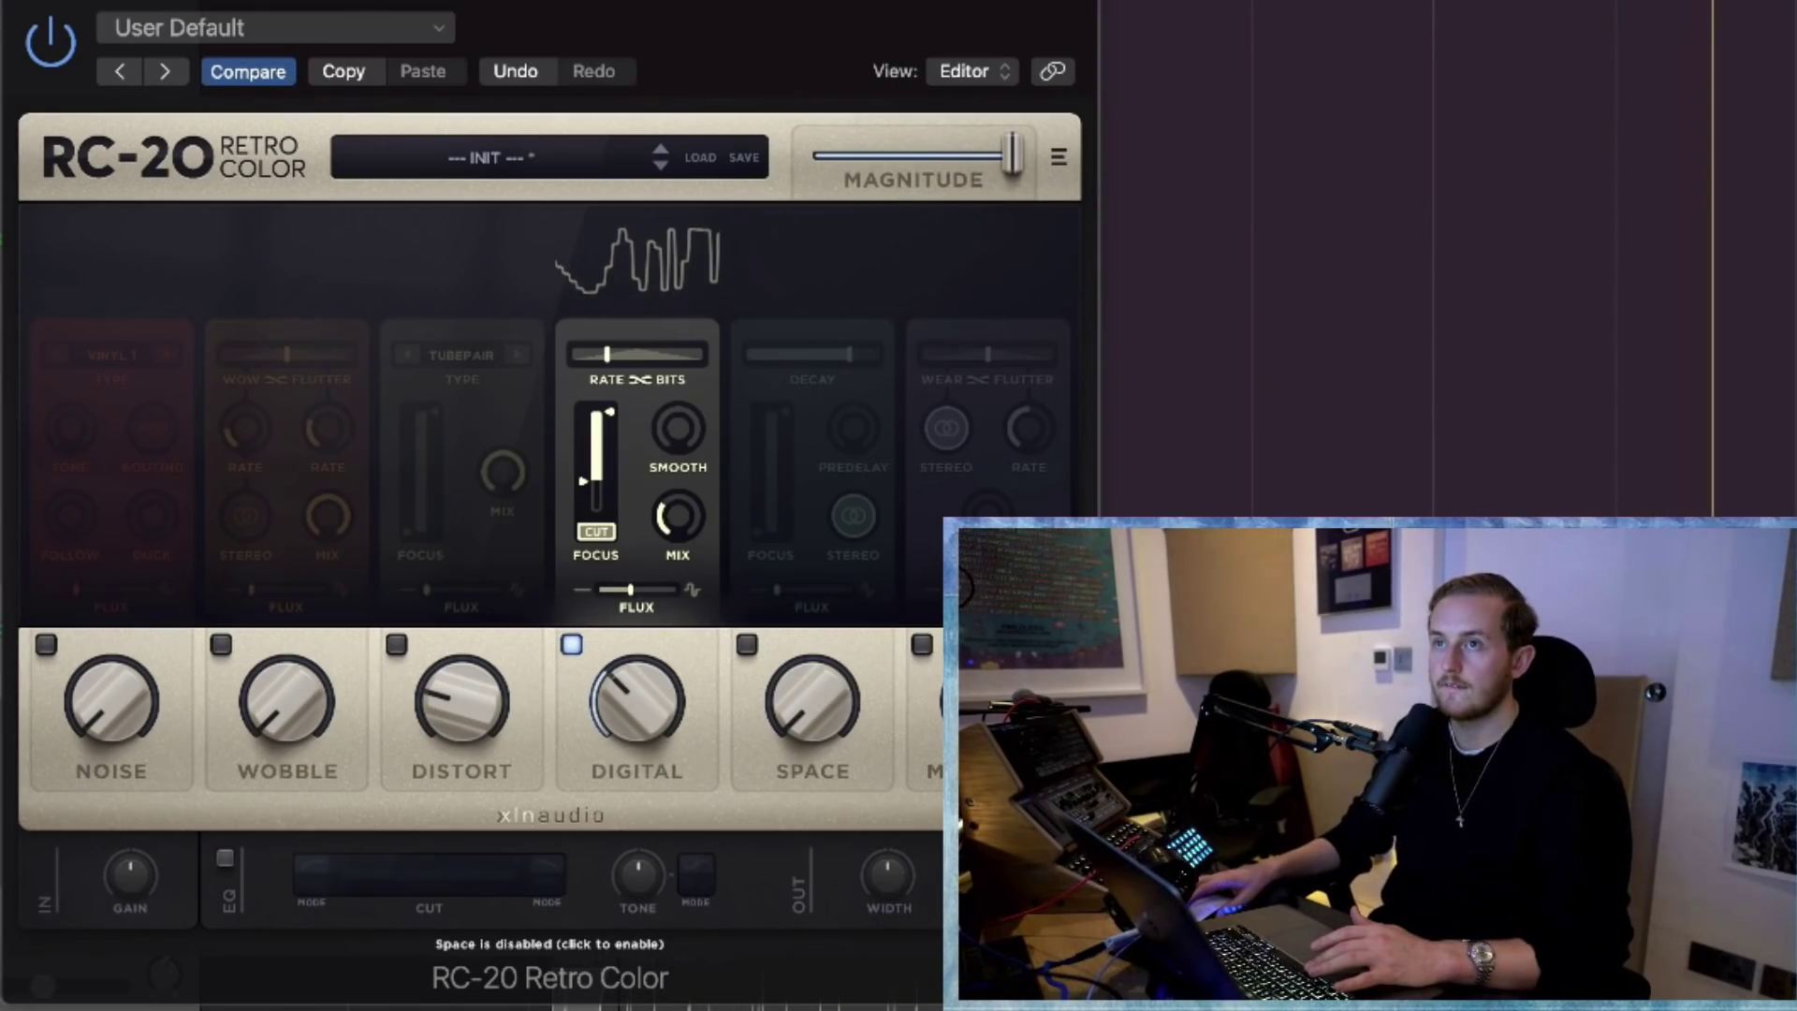
key("Return")
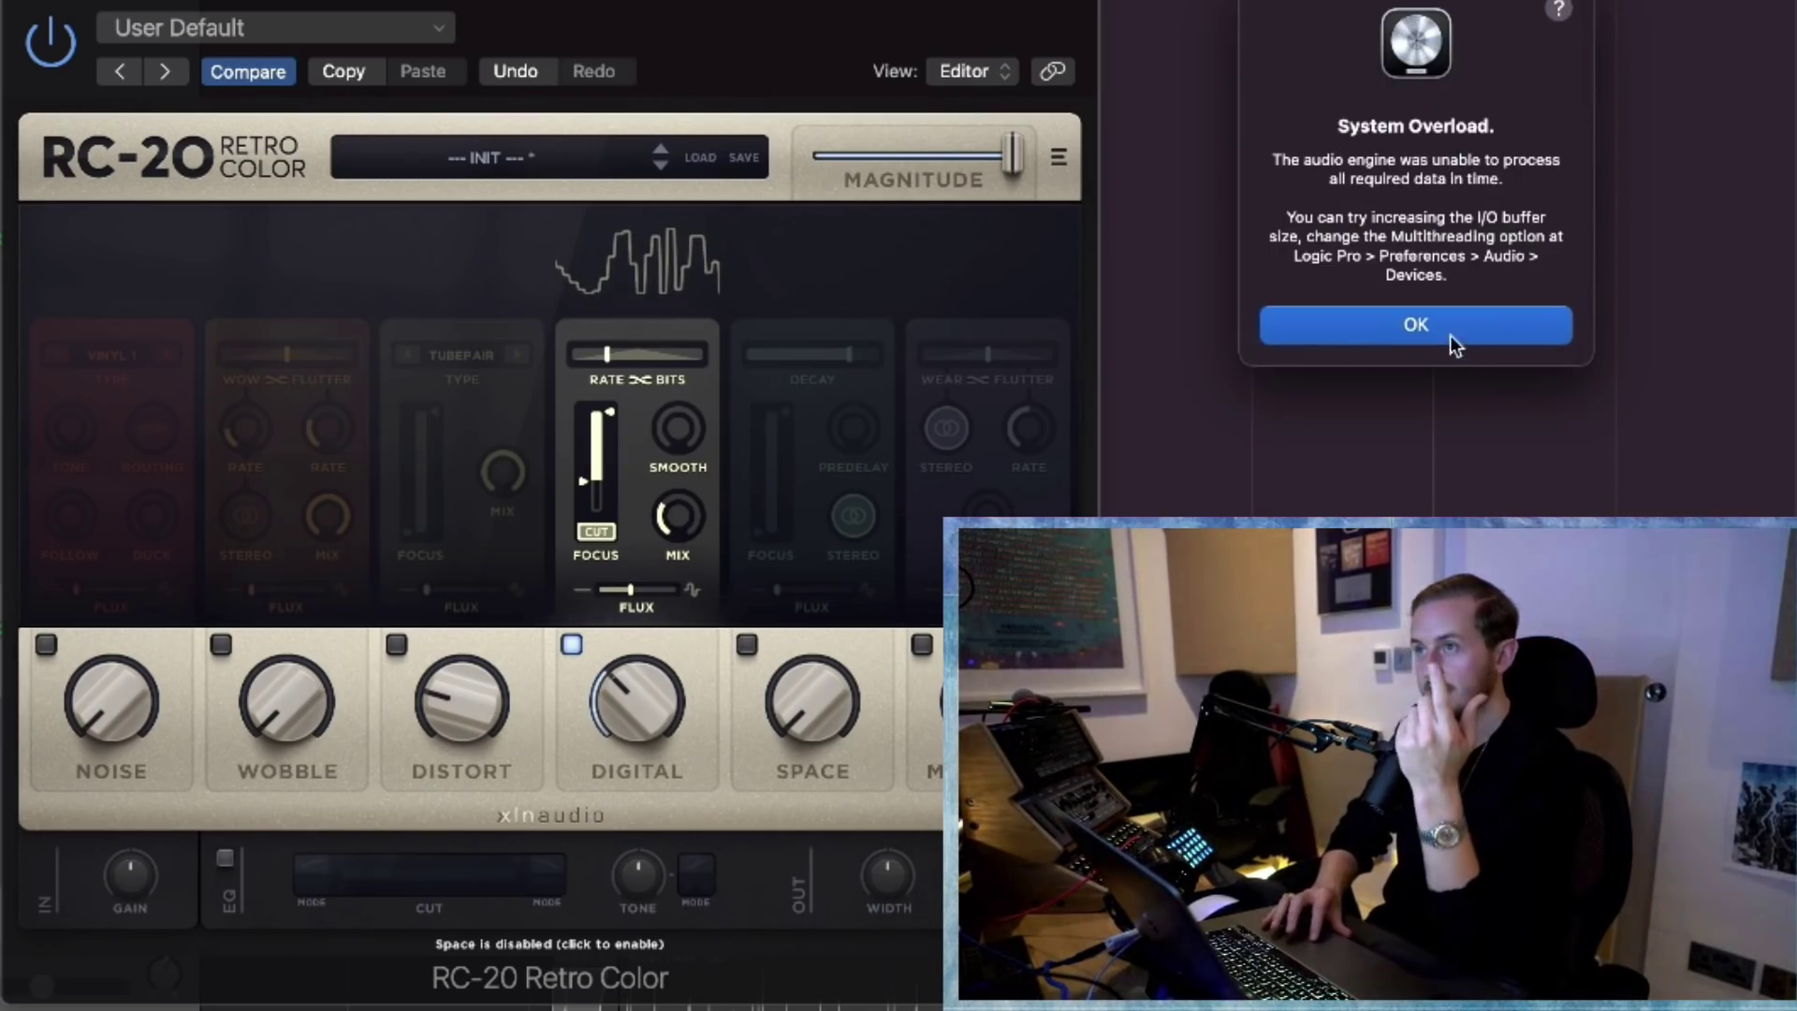
left_click(1454, 348)
key("super+w")
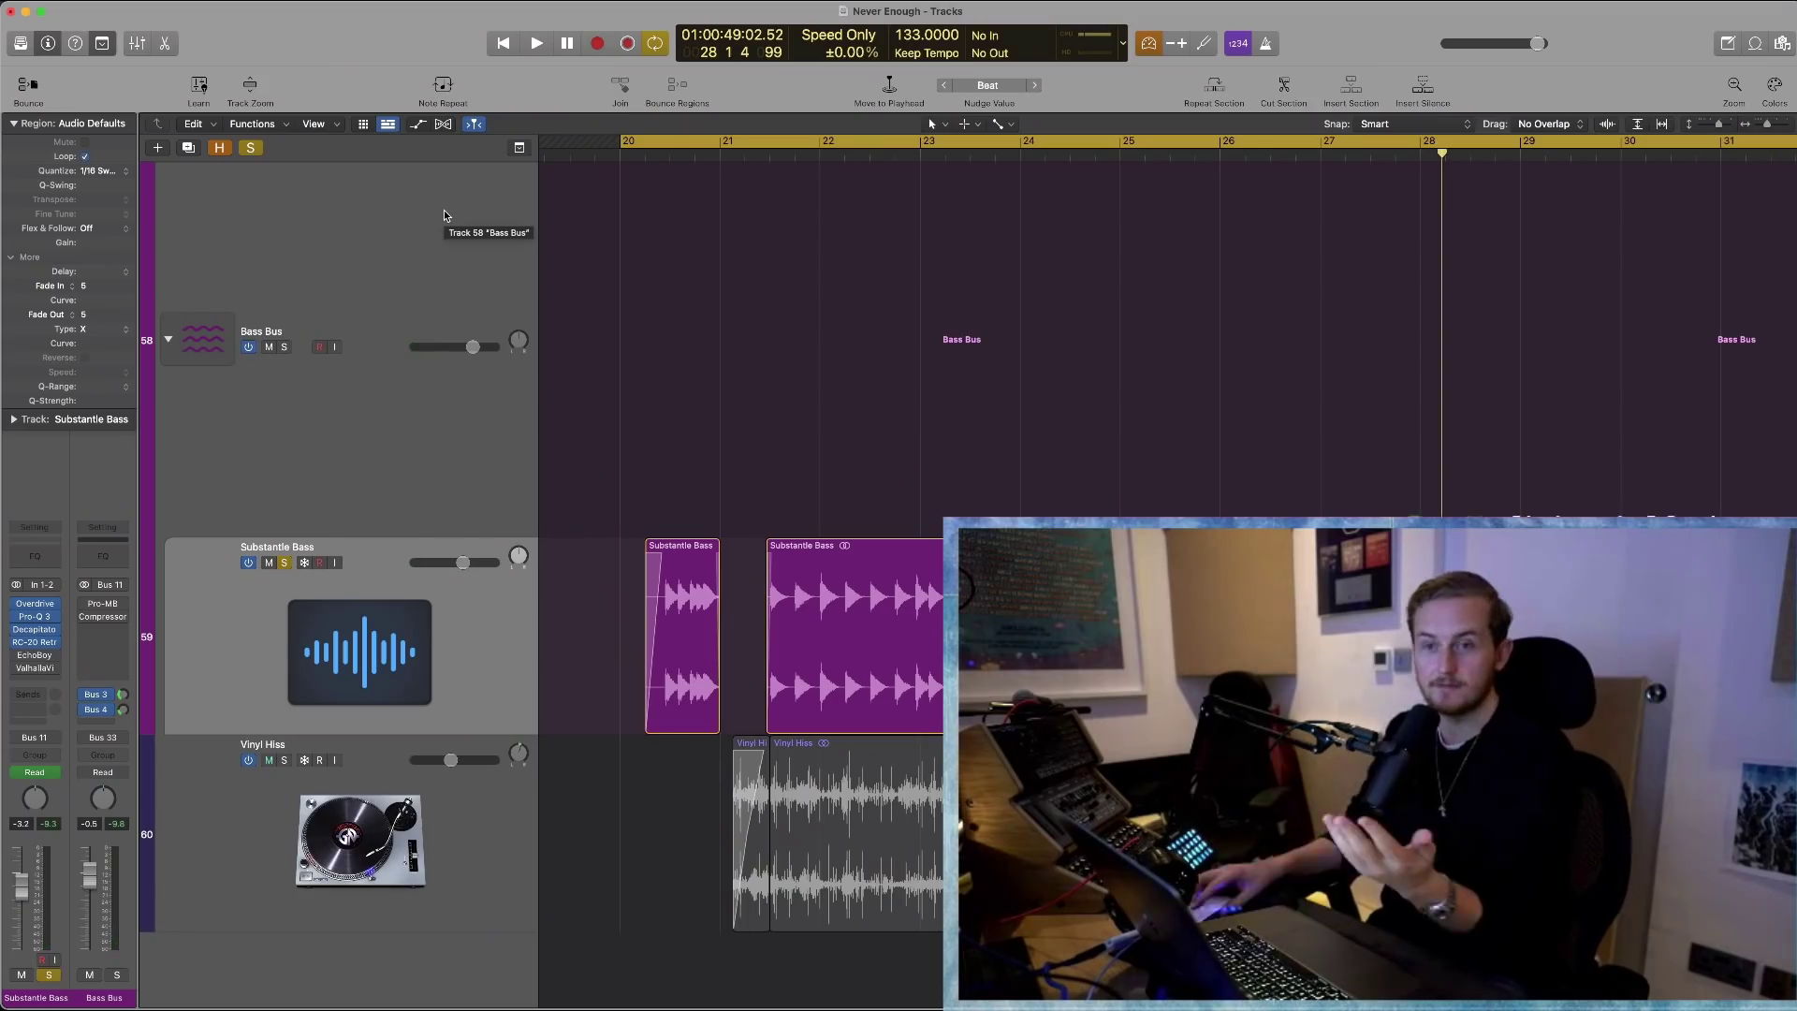